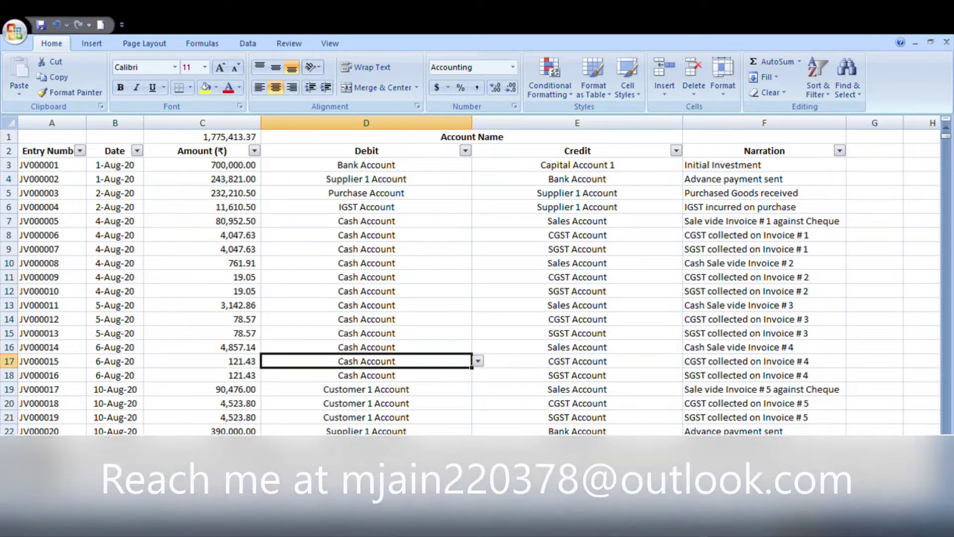
Look over the debit accounts and entry numbers recorded in the Journal sheet.
{"action": "key", "text": "Up"}
{"action": "key", "text": "Up"}
{"action": "key", "text": "Up"}
{"action": "key", "text": "Up"}
{"action": "key", "text": "Up"}
{"action": "key", "text": "Up"}
{"action": "key", "text": "Up"}
{"action": "key", "text": "Up"}
{"action": "key", "text": "Up"}
{"action": "key", "text": "Up"}
{"action": "key", "text": "Up"}
{"action": "key", "text": "Up"}
{"action": "key", "text": "Up"}
{"action": "key", "text": "Up"}
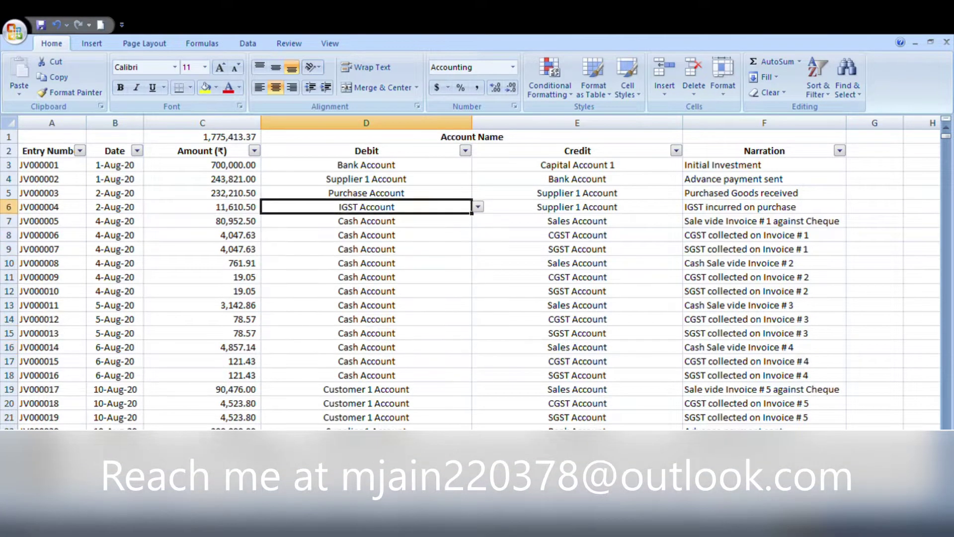
{"action": "key", "text": "Left"}
{"action": "key", "text": "Left"}
{"action": "key", "text": "Left"}
{"action": "key", "text": "Right"}
{"action": "key", "text": "Left"}
{"action": "key", "text": "Down"}
{"action": "key", "text": "Down"}
{"action": "left_click", "coordinate": [52, 277]}
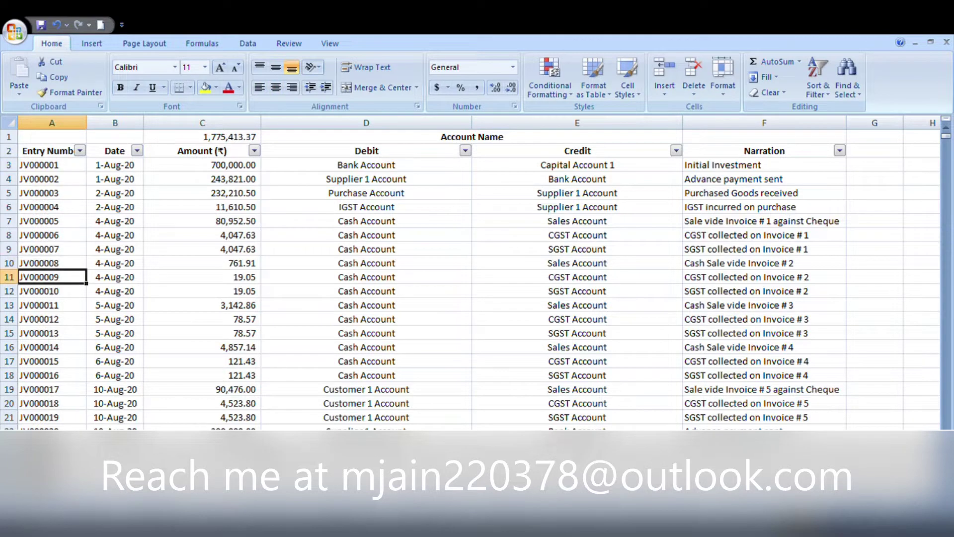
Look through the Amount column of the Journal entries.
{"action": "key", "text": "Right"}
{"action": "key", "text": "Right"}
{"action": "key", "text": "Down"}
{"action": "key", "text": "Down"}
{"action": "key", "text": "Down"}
{"action": "key", "text": "Down"}
{"action": "key", "text": "Down"}
{"action": "key", "text": "Down"}
{"action": "key", "text": "Down"}
{"action": "key", "text": "Down"}
{"action": "key", "text": "Down"}
{"action": "key", "text": "Down"}
{"action": "key", "text": "Down"}
{"action": "key", "text": "Up"}
{"action": "key", "text": "Up"}
{"action": "key", "text": "Up"}
{"action": "key", "text": "Up"}
{"action": "key", "text": "Up"}
{"action": "key", "text": "Up"}
{"action": "key", "text": "Up"}
{"action": "key", "text": "Up"}
{"action": "key", "text": "Up"}
{"action": "key", "text": "Up"}
{"action": "key", "text": "Up"}
{"action": "key", "text": "Up"}
{"action": "key", "text": "Up"}
{"action": "key", "text": "Up"}
{"action": "key", "text": "Up"}
{"action": "key", "text": "Up"}
{"action": "key", "text": "Up"}
{"action": "key", "text": "Up"}
{"action": "key", "text": "Up"}
{"action": "key", "text": "Up"}
{"action": "key", "text": "Down"}
{"action": "key", "text": "Down"}
{"action": "key", "text": "Down"}
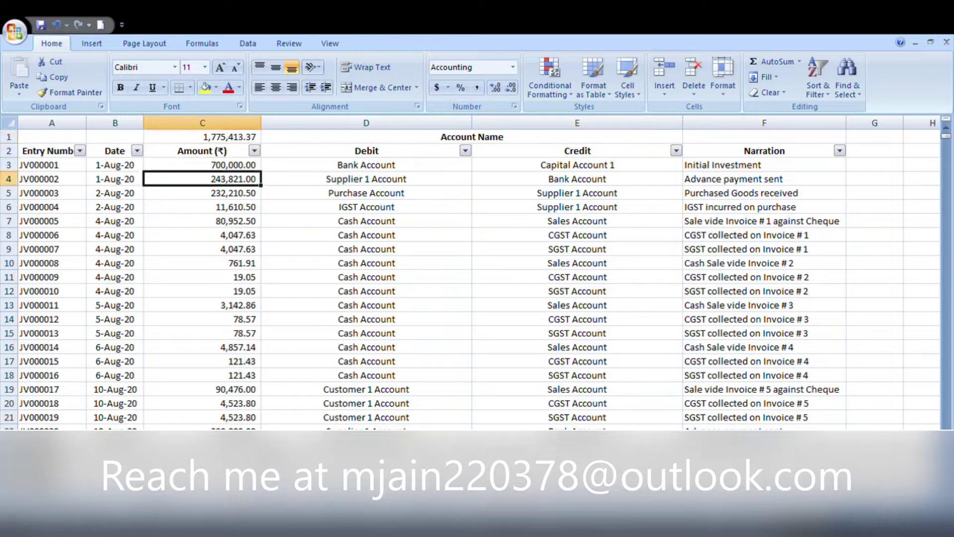
Examine the entry number, date, amount and account fields of the first Journal entry, JV000001.
{"action": "key", "text": "Left"}
{"action": "key", "text": "Left"}
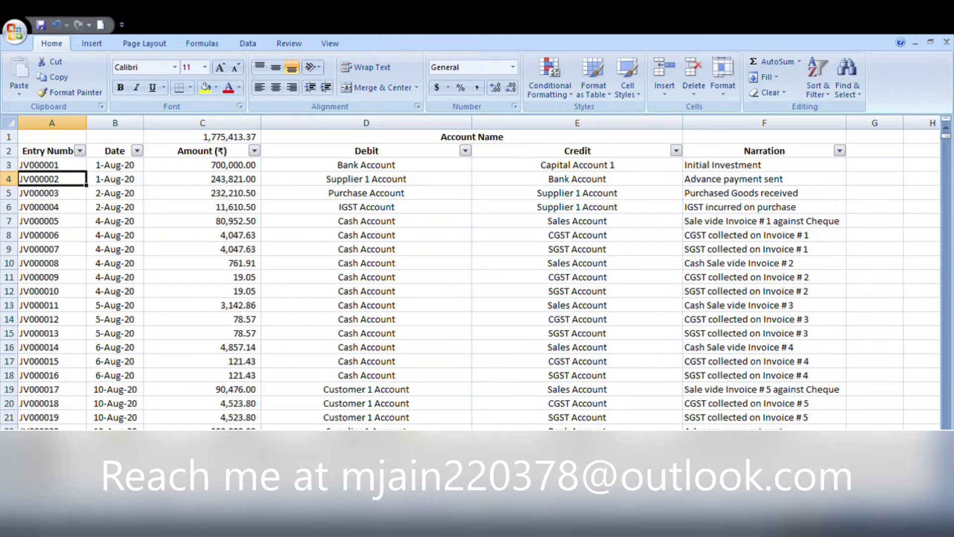
{"action": "left_click", "coordinate": [52, 164]}
{"action": "left_click", "coordinate": [47, 151]}
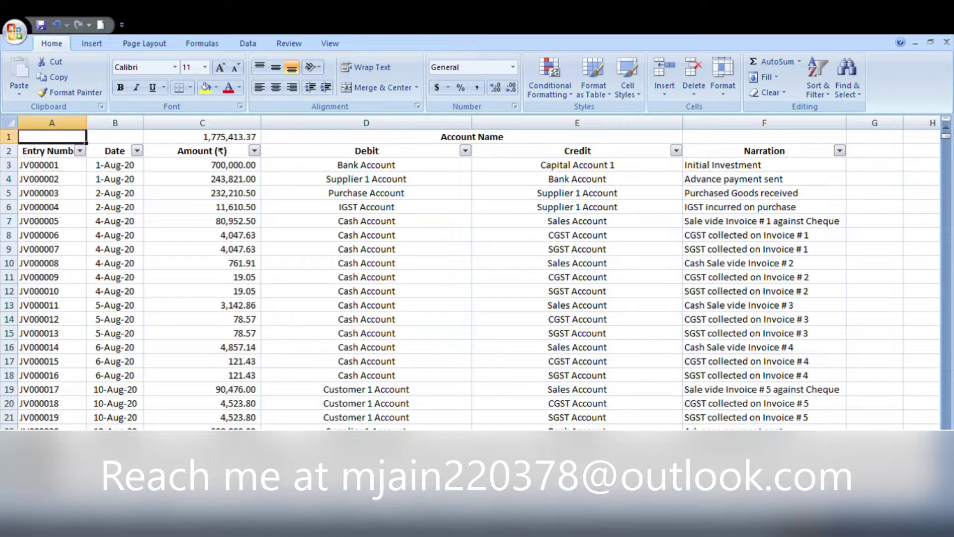
{"action": "left_click", "coordinate": [51, 165]}
{"action": "left_click", "coordinate": [115, 164]}
{"action": "left_click", "coordinate": [202, 164]}
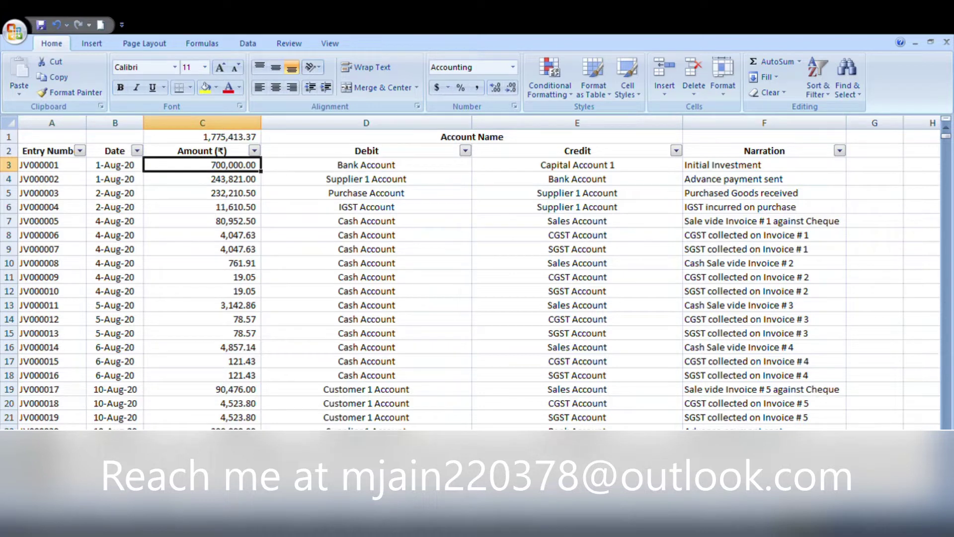
{"action": "left_click", "coordinate": [52, 164]}
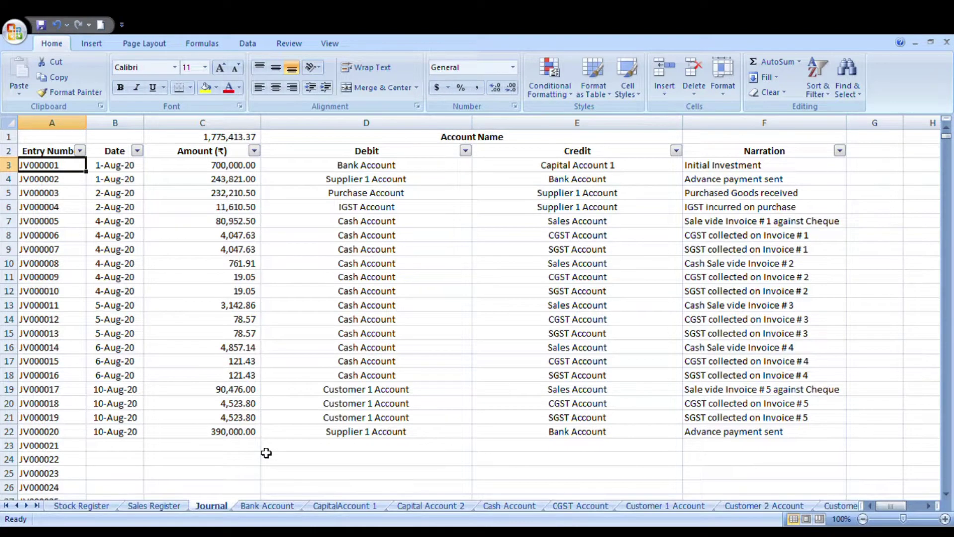
{"action": "key", "text": "Right"}
{"action": "key", "text": "Right"}
{"action": "key", "text": "Right"}
{"action": "key", "text": "Right"}
{"action": "key", "text": "Right"}
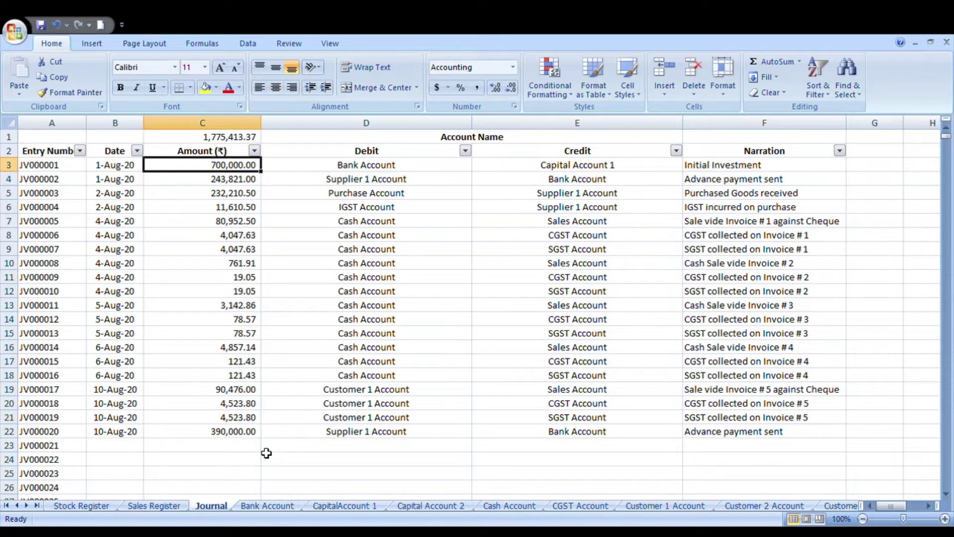
{"action": "key", "text": "Left"}
{"action": "key", "text": "Left"}
{"action": "key", "text": "Left"}
{"action": "key", "text": "Left"}
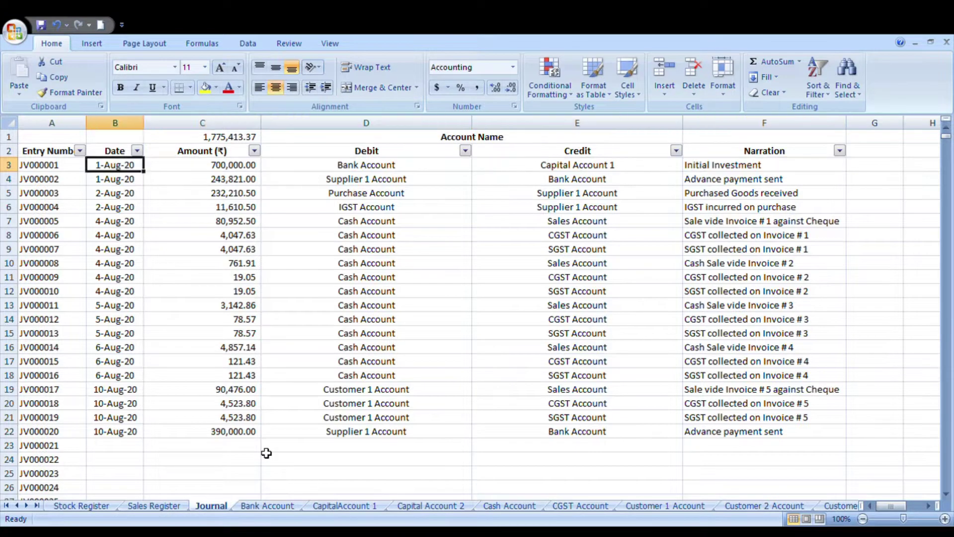
{"action": "key", "text": "Left"}
{"action": "key", "text": "Right"}
{"action": "key", "text": "Right"}
{"action": "key", "text": "Left"}
Select the first Journal entry from its date through its narration to review the fields, and clear the selection.
{"action": "key", "text": "shift+Right"}
{"action": "key", "text": "shift+Right"}
{"action": "key", "text": "shift+Right"}
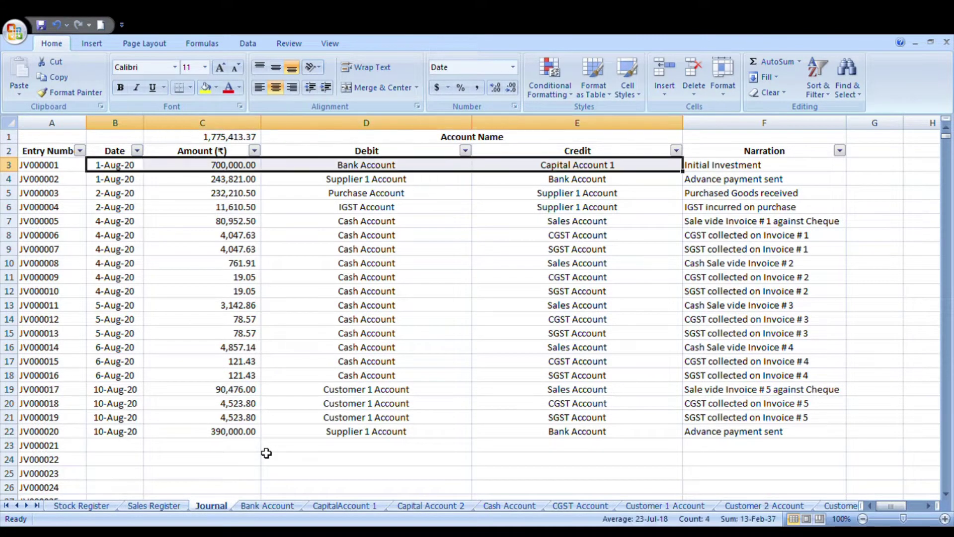
{"action": "key", "text": "shift+Right"}
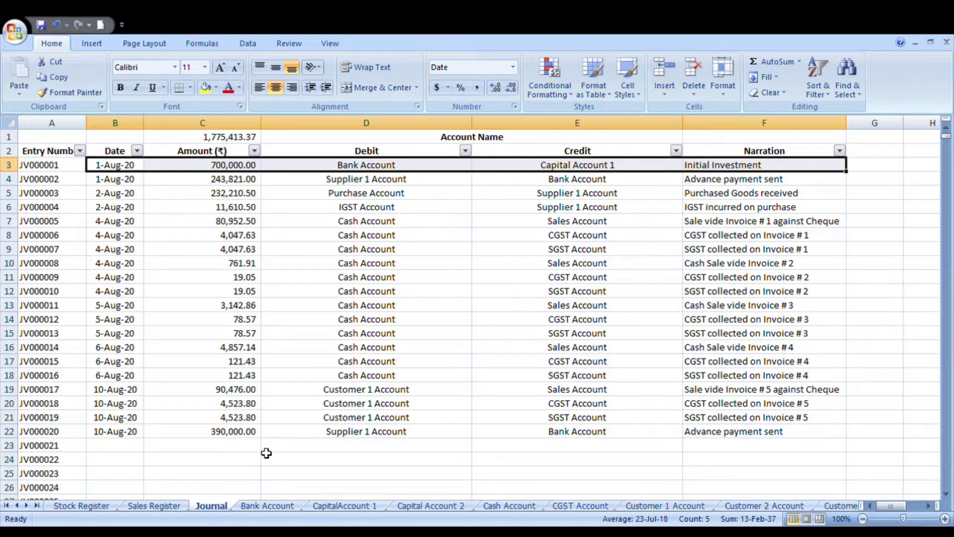
{"action": "key", "text": "Down"}
{"action": "key", "text": "Up"}
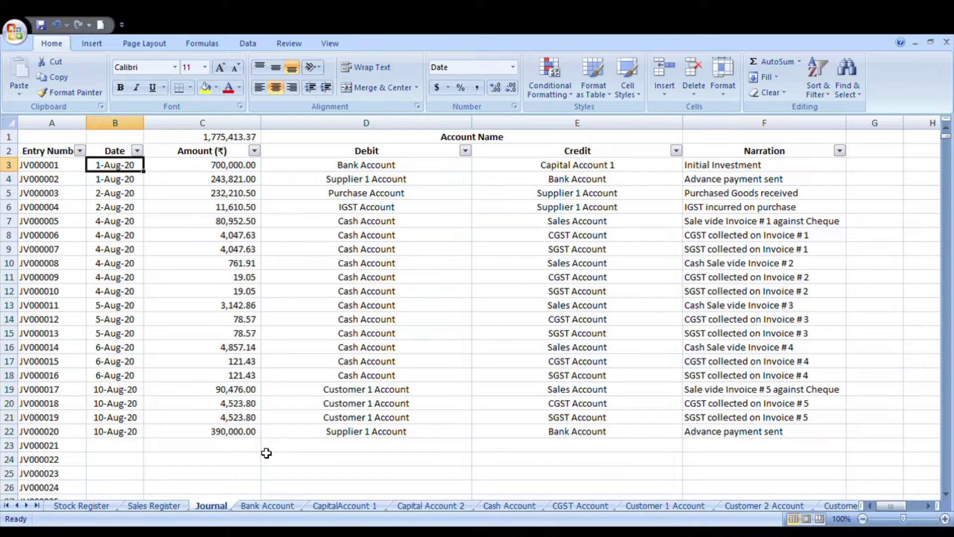
View the Sales Register and Stock Register sheets and return to the Journal.
{"action": "key", "text": "ctrl+Page_Up"}
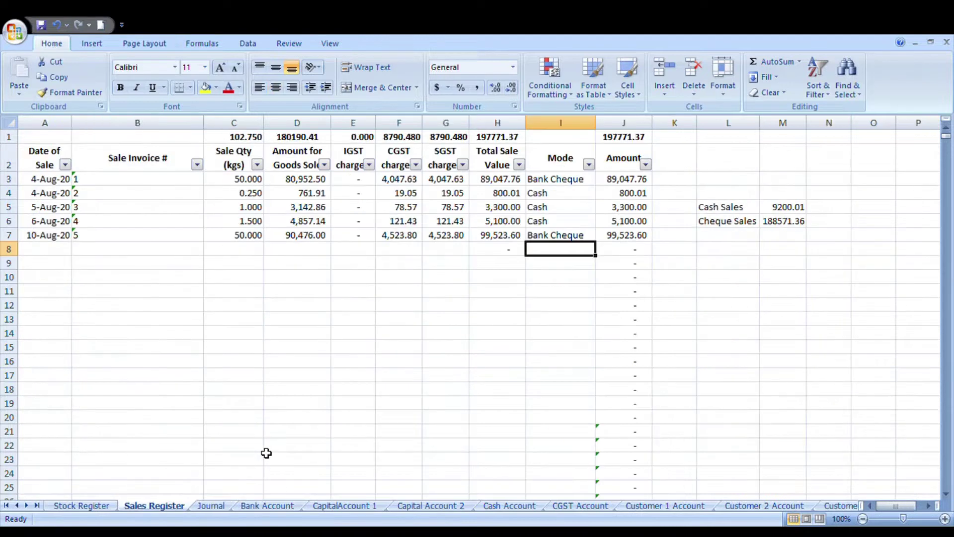
{"action": "key", "text": "ctrl+Page_Up"}
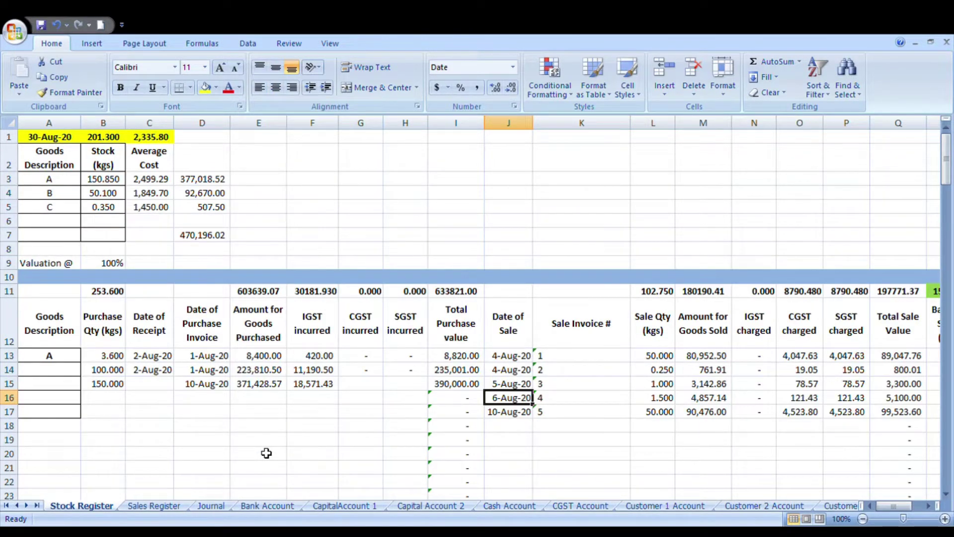
{"action": "key", "text": "ctrl+Page_Down"}
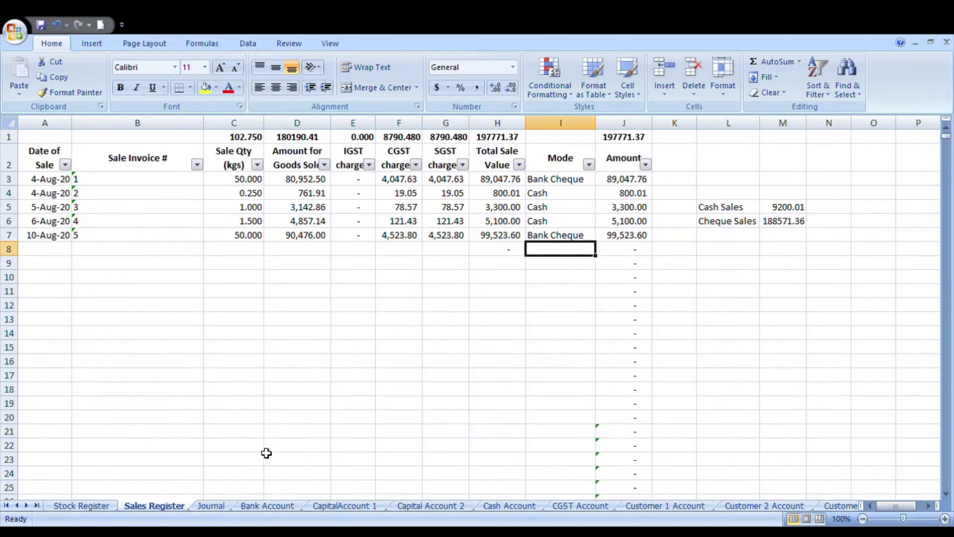
{"action": "key", "text": "ctrl+Page_Down"}
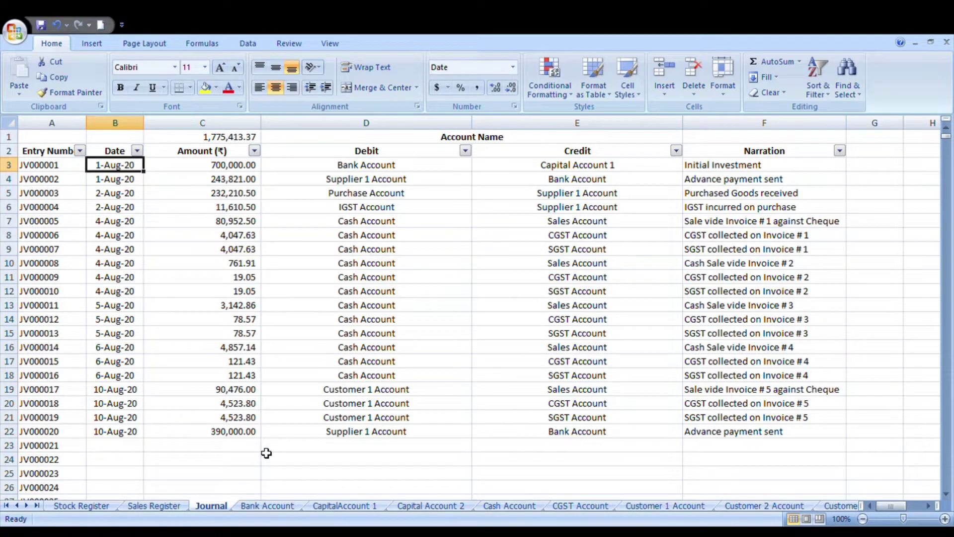
Go to the first unfilled Journal entry, JV000021, and look over its empty fields, ending on its date cell.
{"action": "key", "text": "Down"}
{"action": "key", "text": "Down"}
{"action": "key", "text": "Down"}
{"action": "key", "text": "Down"}
{"action": "key", "text": "Down"}
{"action": "key", "text": "Down"}
{"action": "key", "text": "Down"}
{"action": "key", "text": "Down"}
{"action": "key", "text": "Down"}
{"action": "key", "text": "Down"}
{"action": "key", "text": "Down"}
{"action": "key", "text": "Down"}
{"action": "key", "text": "Down"}
{"action": "key", "text": "Down"}
{"action": "key", "text": "Down"}
{"action": "key", "text": "Down"}
{"action": "key", "text": "Down"}
{"action": "key", "text": "Down"}
{"action": "key", "text": "Down"}
{"action": "key", "text": "Down"}
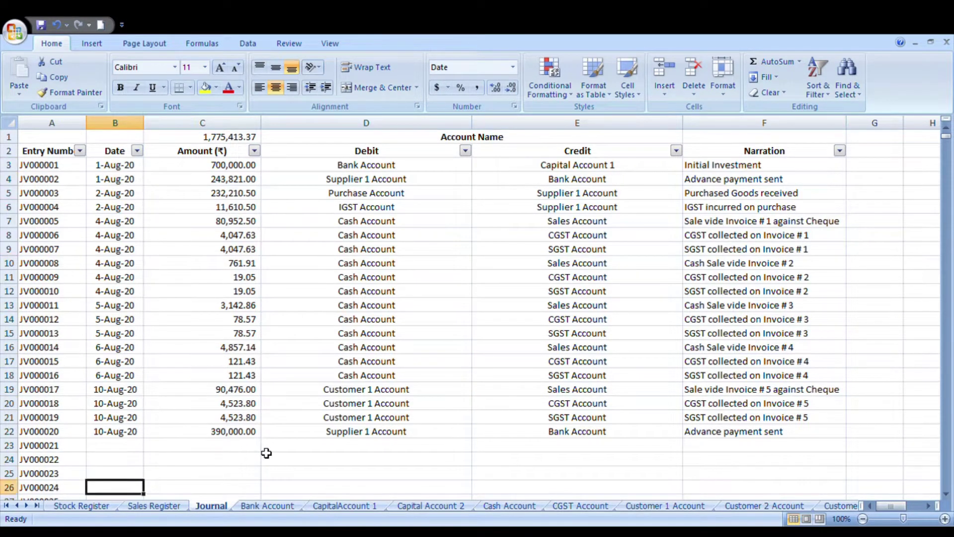
{"action": "key", "text": "Up"}
{"action": "key", "text": "Up"}
{"action": "left_click", "coordinate": [267, 450]}
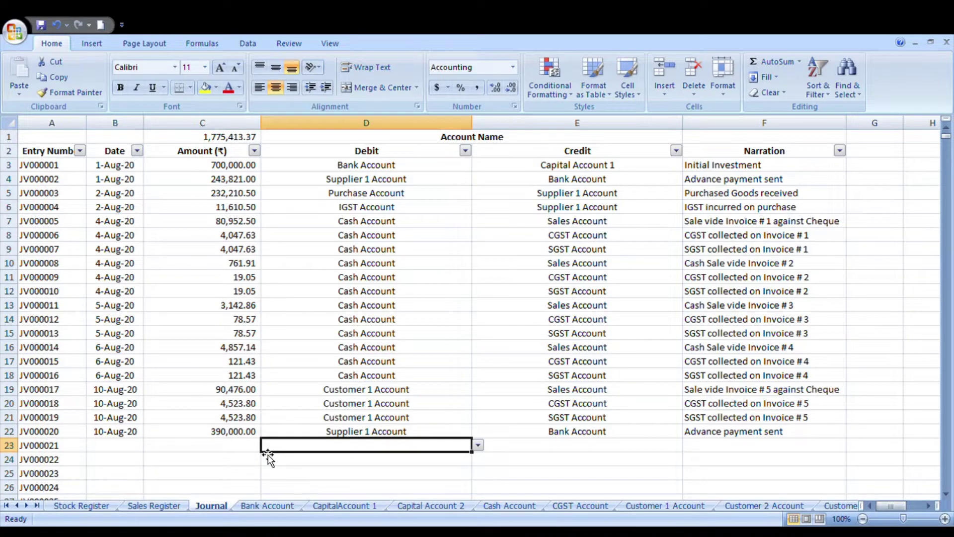
{"action": "key", "text": "Right"}
{"action": "key", "text": "Right"}
{"action": "key", "text": "Left"}
{"action": "key", "text": "Left"}
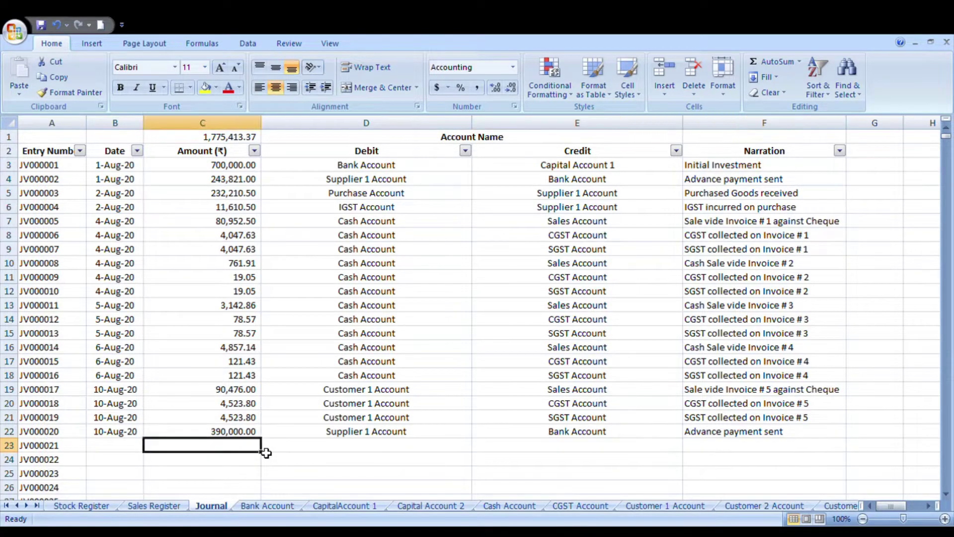
{"action": "key", "text": "Home"}
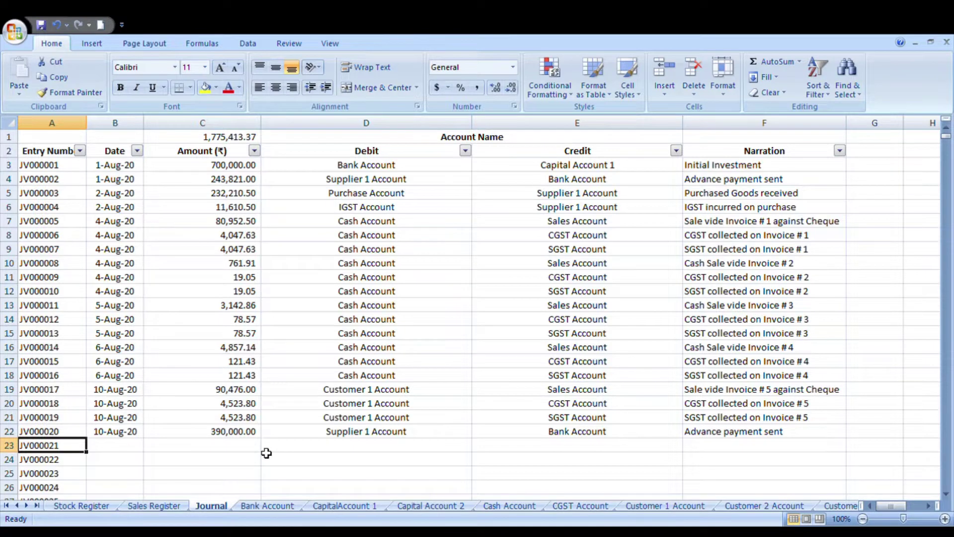
{"action": "key", "text": "Right"}
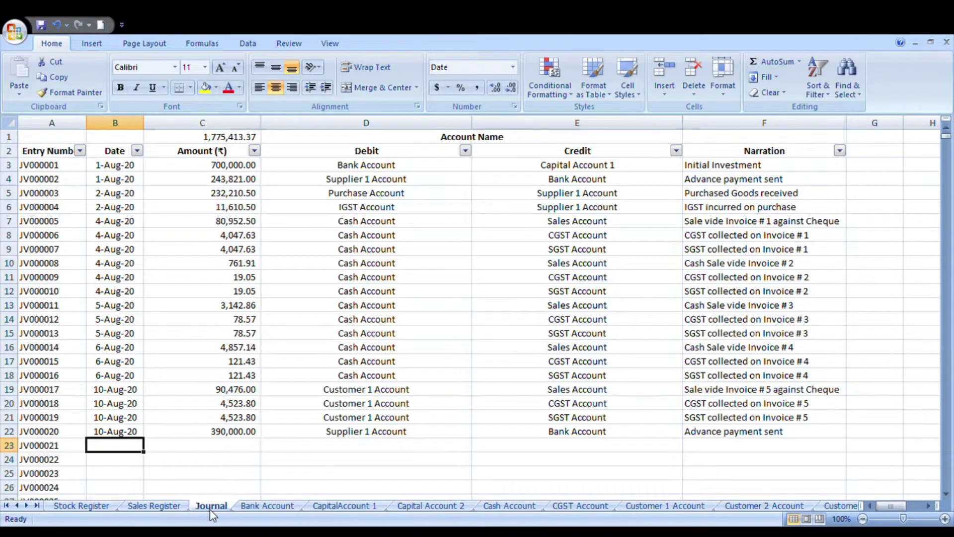
Revisit the Sales Register and Stock Register sheets before going back to the Journal.
{"action": "left_click", "coordinate": [167, 506]}
{"action": "left_click", "coordinate": [81, 507]}
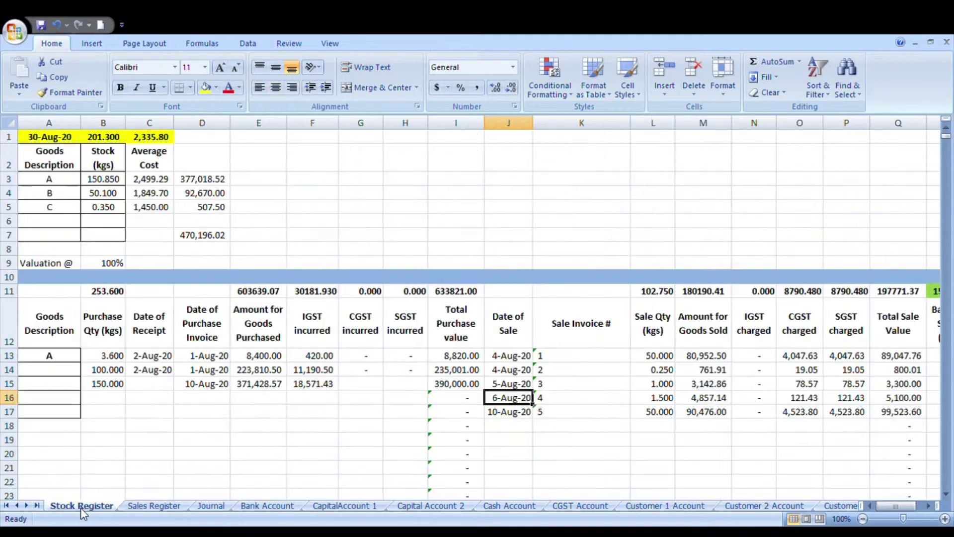
{"action": "left_click", "coordinate": [203, 507]}
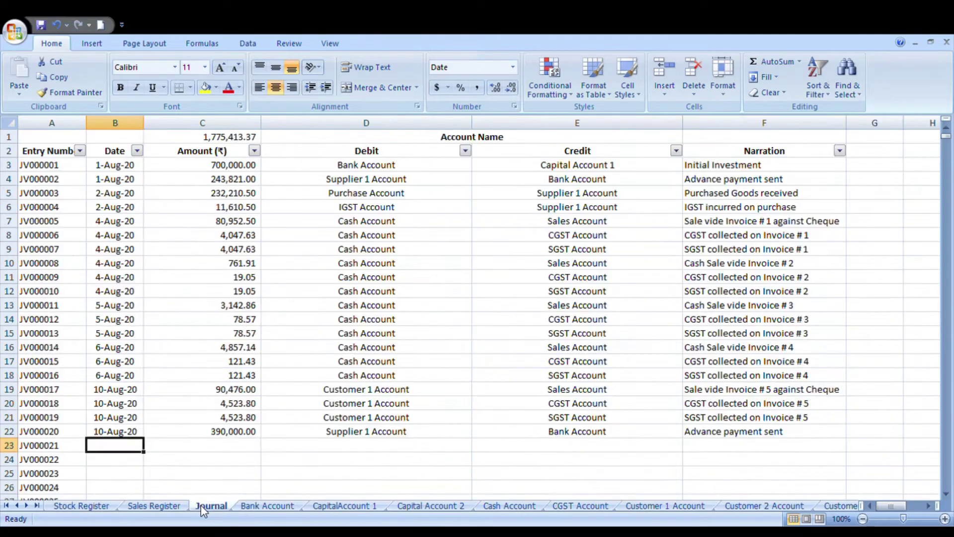
Go back to Journal entry JV000001 and examine its date, amount, debit account, credit account and narration.
{"action": "key", "text": "Up"}
{"action": "key", "text": "Up"}
{"action": "key", "text": "Up"}
{"action": "key", "text": "Up"}
{"action": "key", "text": "Up"}
{"action": "key", "text": "Up"}
{"action": "key", "text": "Up"}
{"action": "key", "text": "Up"}
{"action": "key", "text": "Up"}
{"action": "key", "text": "Up"}
{"action": "key", "text": "Up"}
{"action": "key", "text": "Up"}
{"action": "key", "text": "Up"}
{"action": "key", "text": "Up"}
{"action": "key", "text": "Up"}
{"action": "key", "text": "Up"}
{"action": "key", "text": "Up"}
{"action": "key", "text": "Up"}
{"action": "key", "text": "Up"}
{"action": "key", "text": "Up"}
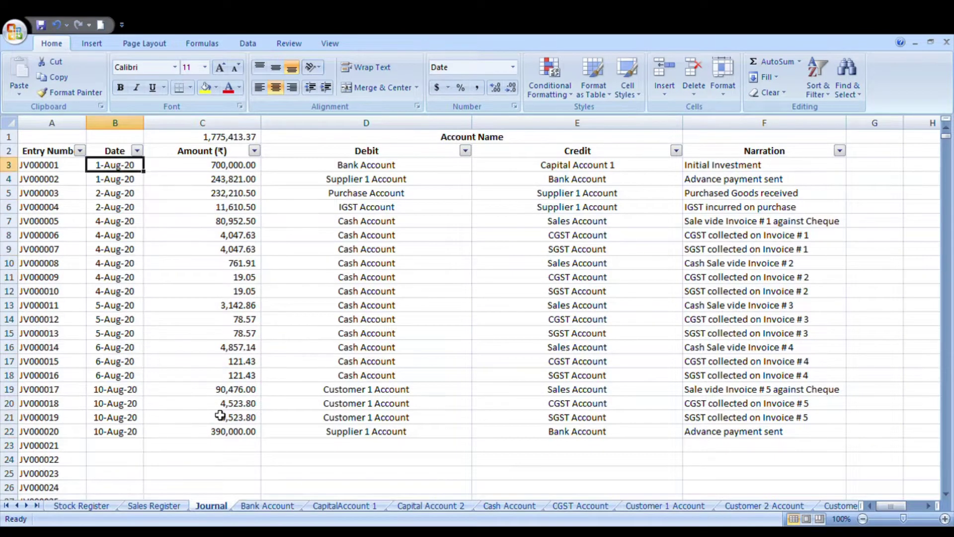
{"action": "key", "text": "Right"}
{"action": "key", "text": "Right"}
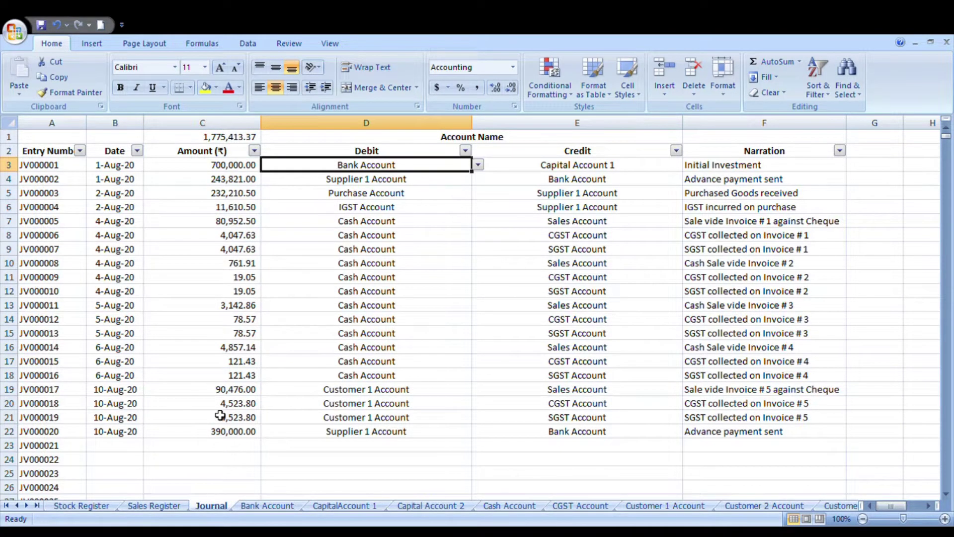
{"action": "key", "text": "Left"}
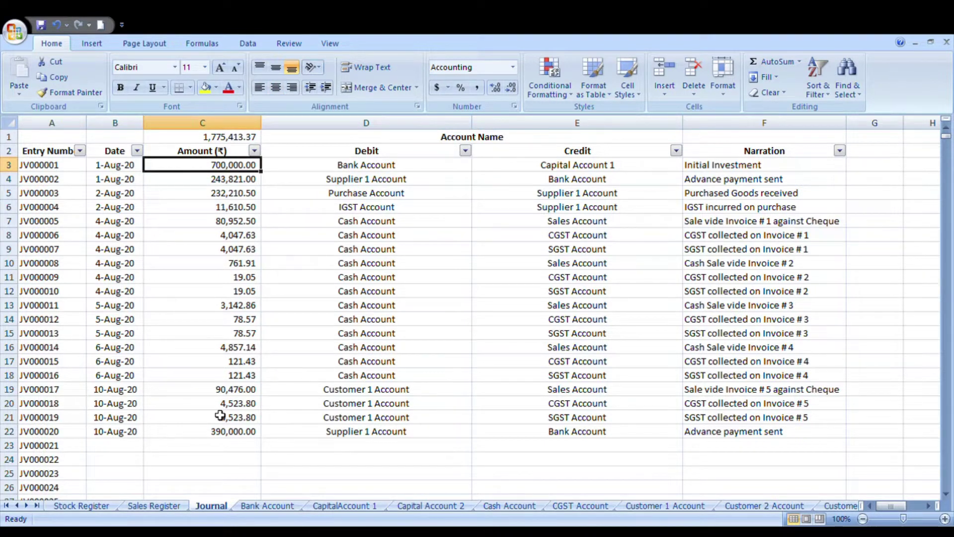
{"action": "key", "text": "Left"}
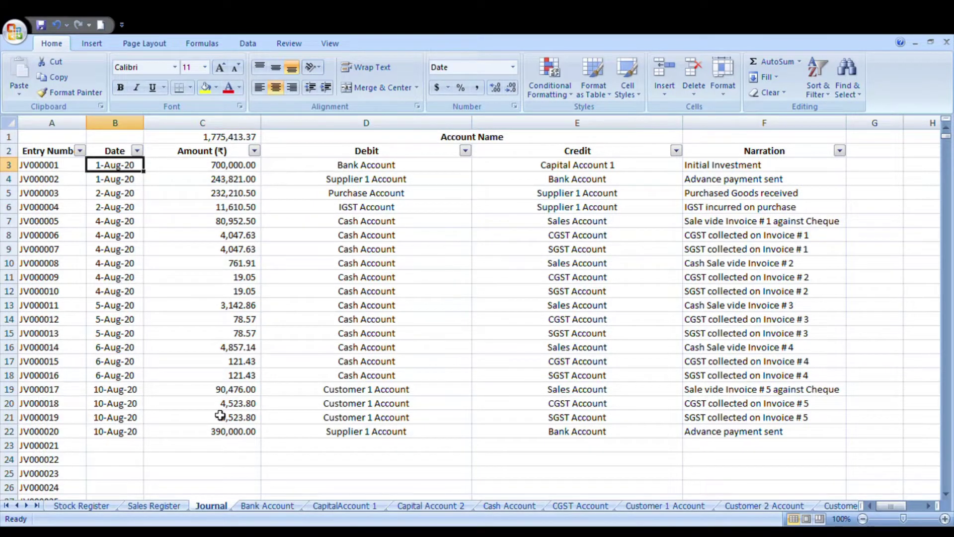
{"action": "key", "text": "Right"}
{"action": "key", "text": "Right"}
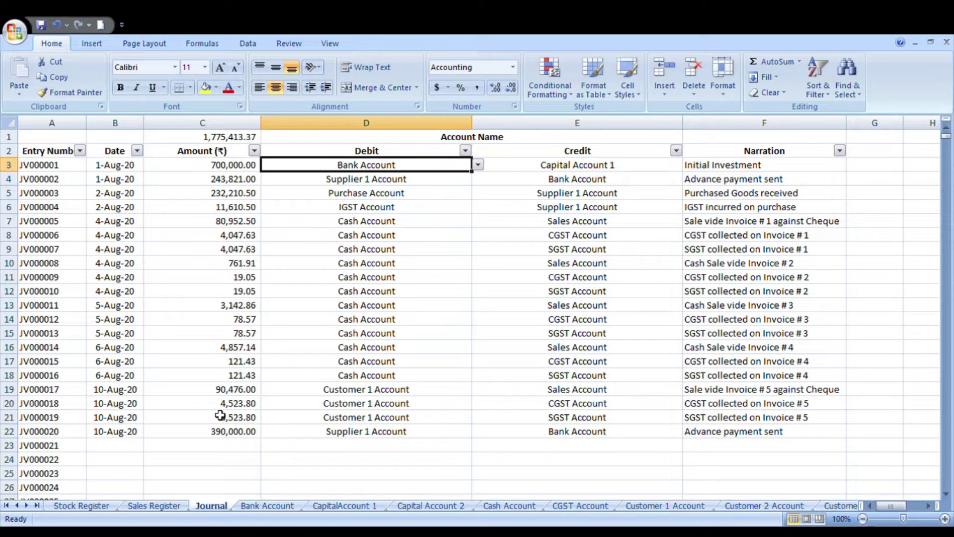
{"action": "key", "text": "Right"}
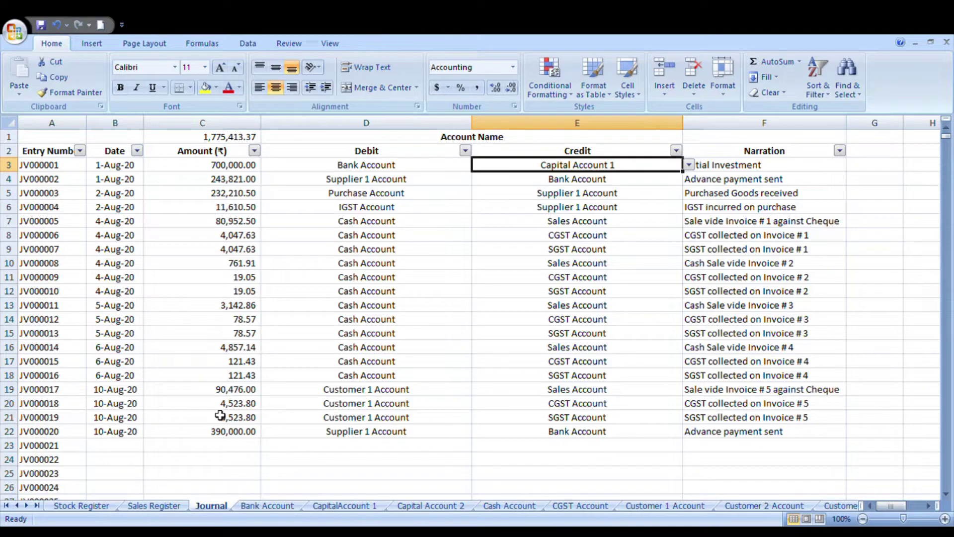
{"action": "key", "text": "Right"}
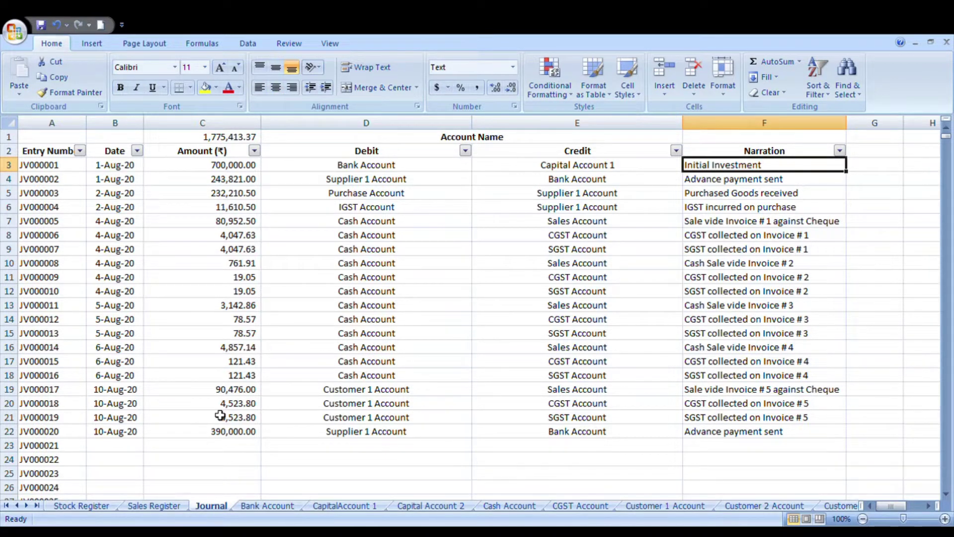
{"action": "key", "text": "Left"}
{"action": "key", "text": "Left"}
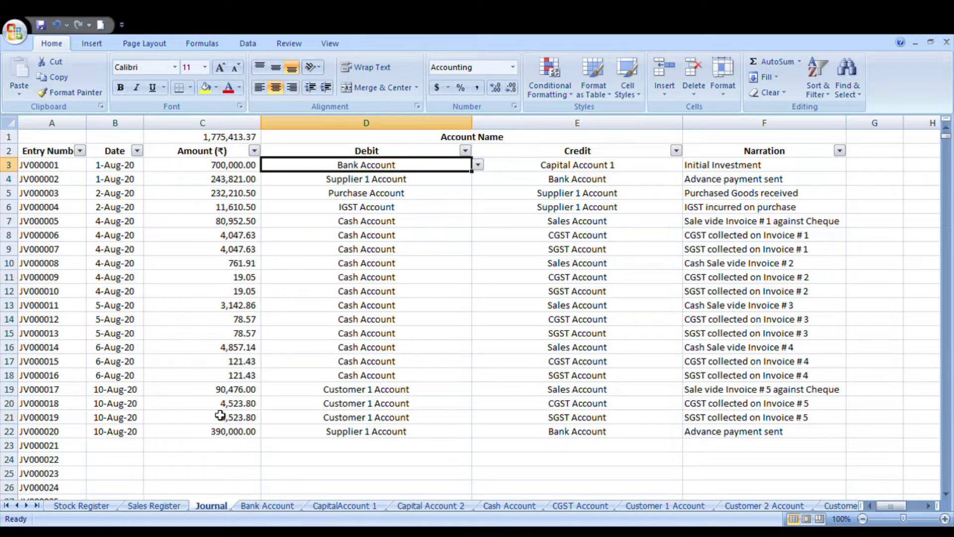
Open the Bank Account sheet and inspect the debit, credit and amount fields of entry JV000001.
{"action": "left_click", "coordinate": [267, 505]}
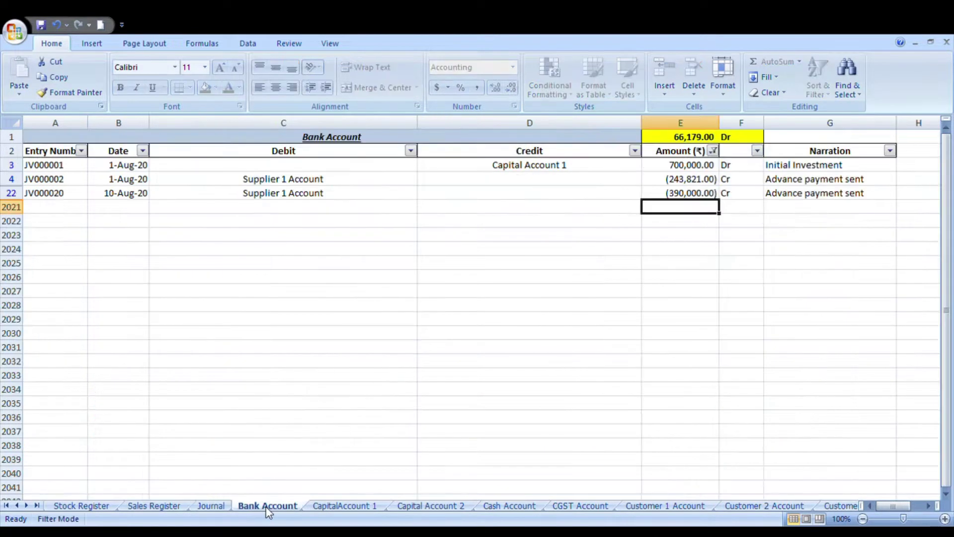
{"action": "left_click", "coordinate": [366, 171]}
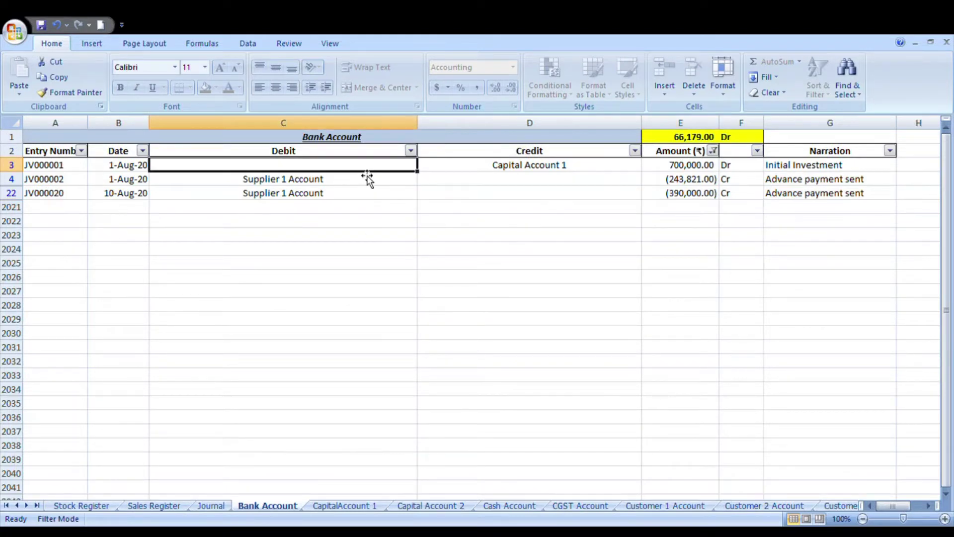
{"action": "key", "text": "Right"}
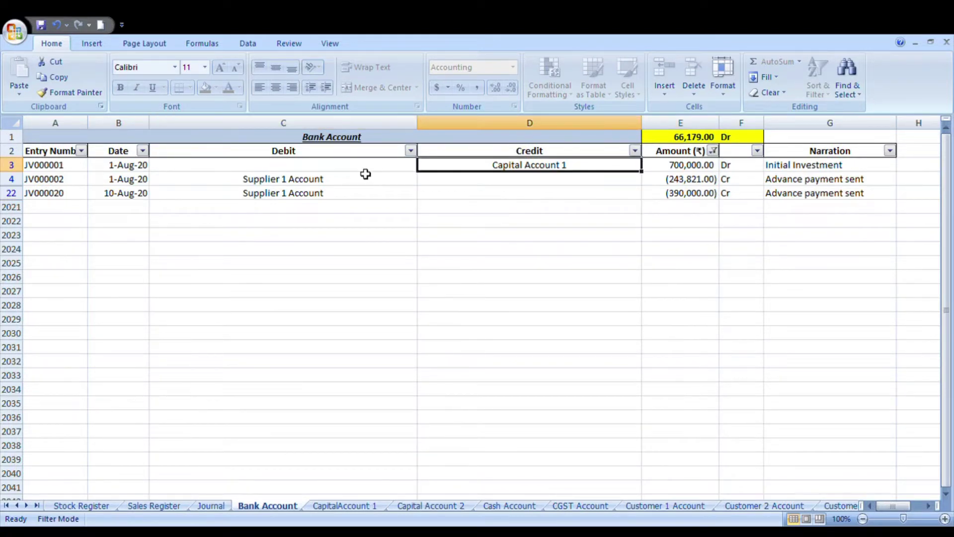
{"action": "key", "text": "Right"}
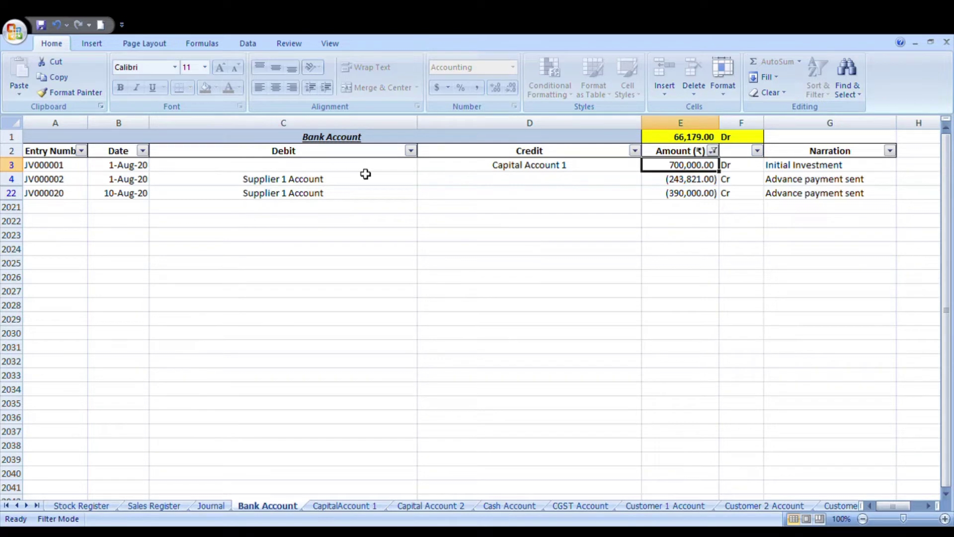
Open the Capital Account 1 sheet and examine the date, debit, credit, amount and narration fields of entry JV000001.
{"action": "key", "text": "Left"}
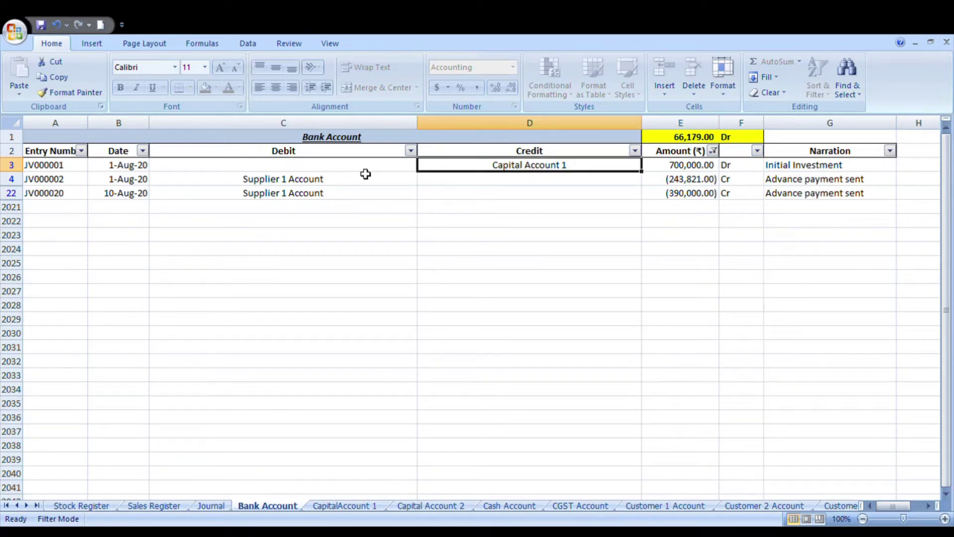
{"action": "key", "text": "ctrl+Page_Down"}
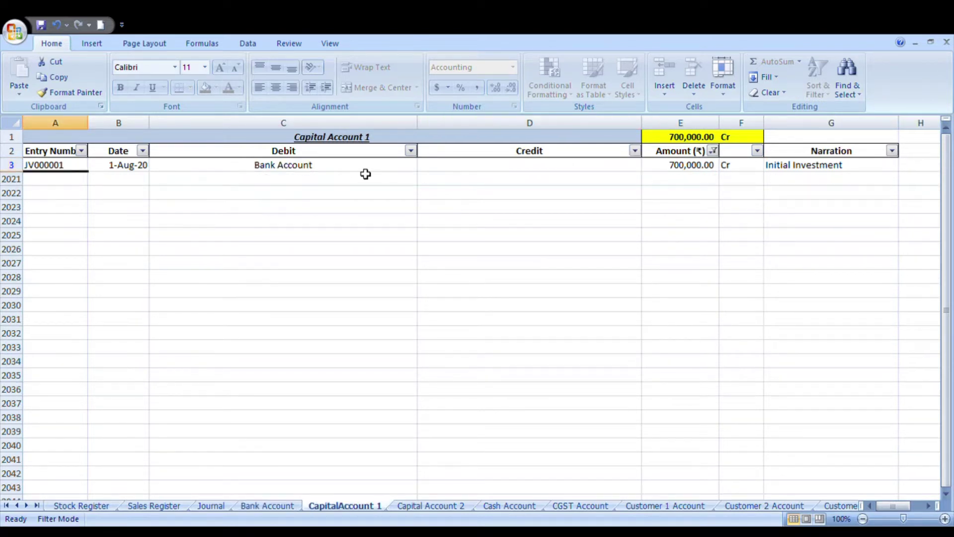
{"action": "key", "text": "Right"}
{"action": "key", "text": "Right"}
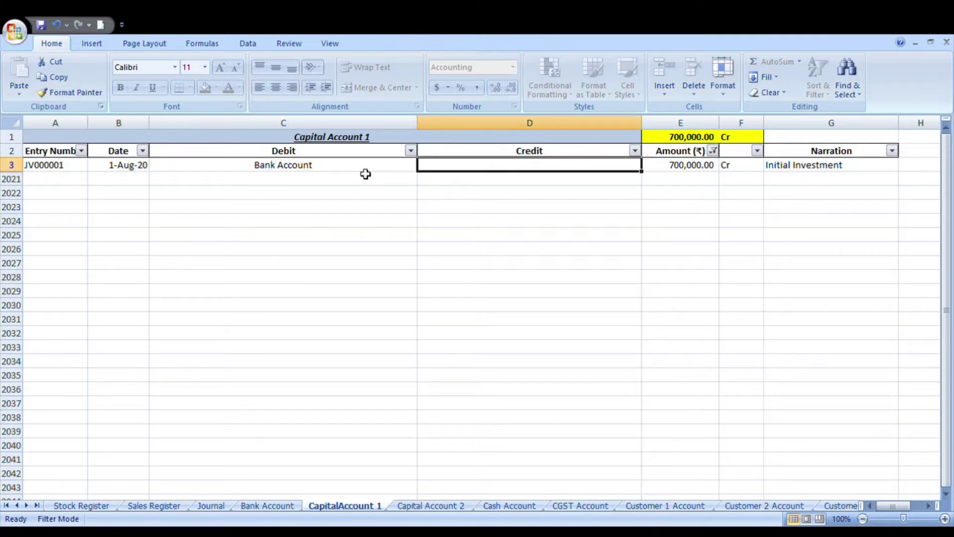
{"action": "key", "text": "Right"}
{"action": "key", "text": "Right"}
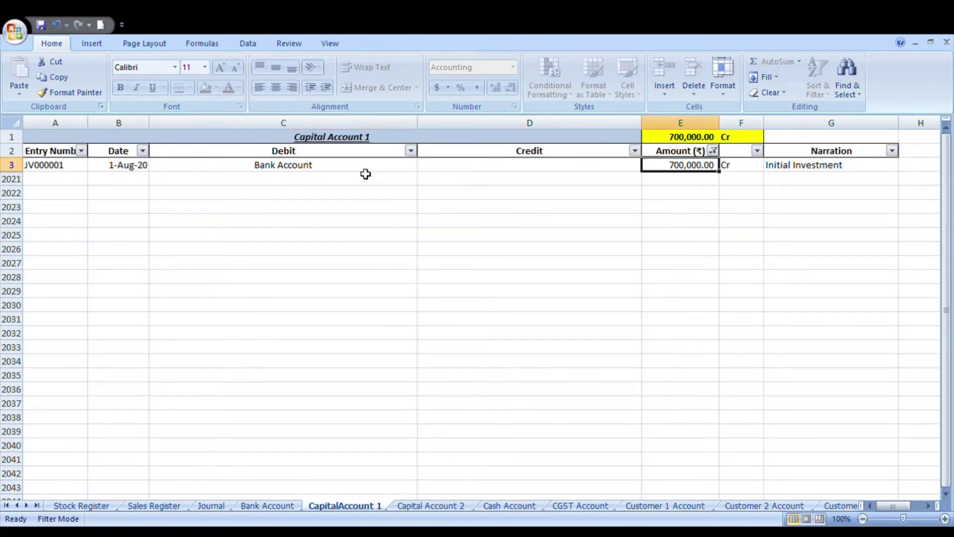
{"action": "key", "text": "Right"}
{"action": "key", "text": "Right"}
{"action": "key", "text": "Left"}
{"action": "key", "text": "Left"}
{"action": "key", "text": "Left"}
{"action": "key", "text": "Left"}
{"action": "key", "text": "Left"}
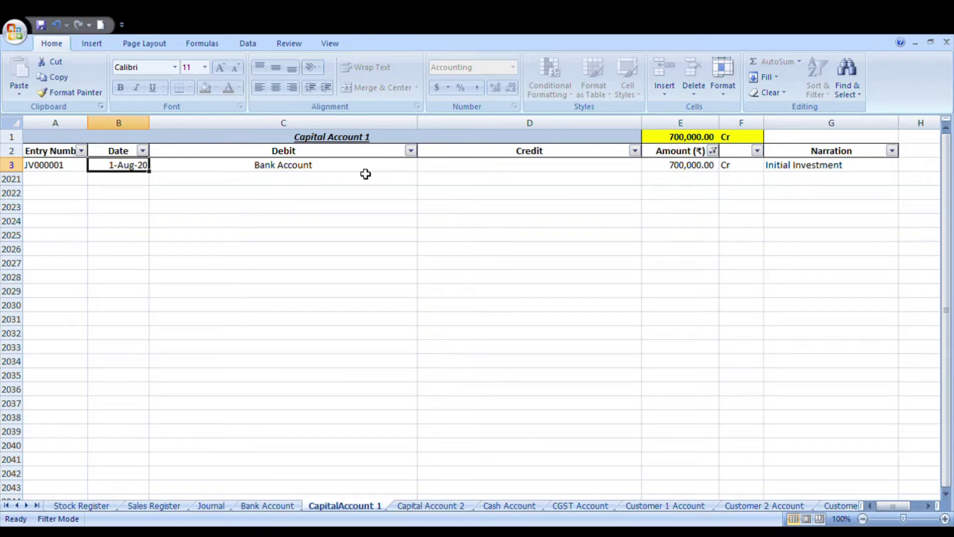
Return to the Journal sheet and clear the amount, debit account, credit account, narration and date of entry JV000001.
{"action": "key", "text": "ctrl+Page_Up"}
{"action": "key", "text": "ctrl+Page_Up"}
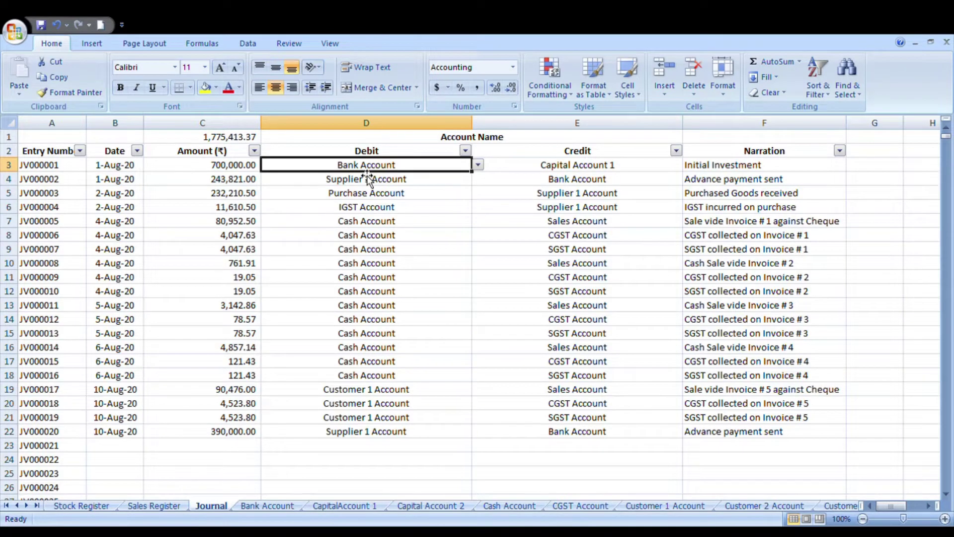
{"action": "key", "text": "Left"}
{"action": "key", "text": "shift+Right"}
{"action": "key", "text": "shift+Right"}
{"action": "key", "text": "shift+Right"}
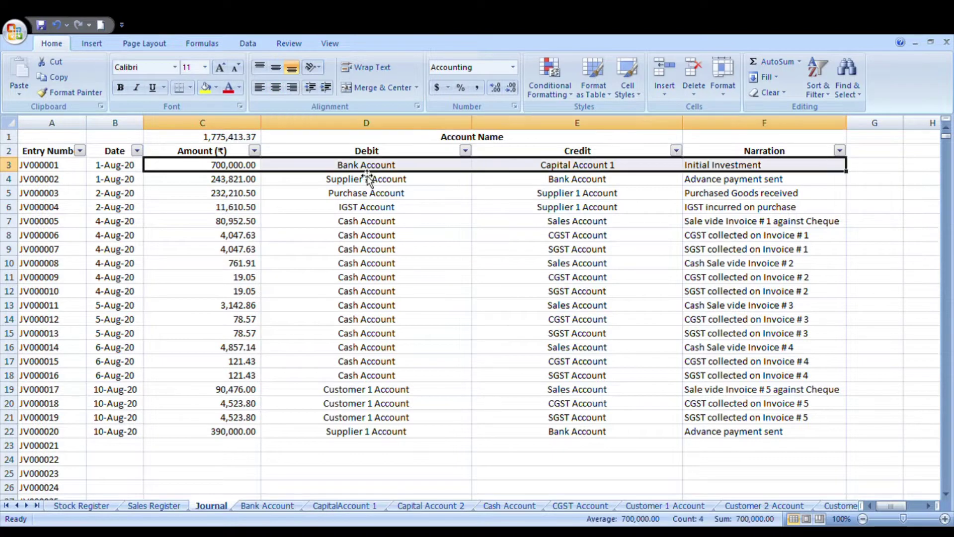
{"action": "key", "text": "Delete"}
{"action": "key", "text": "Left"}
{"action": "key", "text": "Delete"}
{"action": "key", "text": "Down"}
{"action": "key", "text": "Up"}
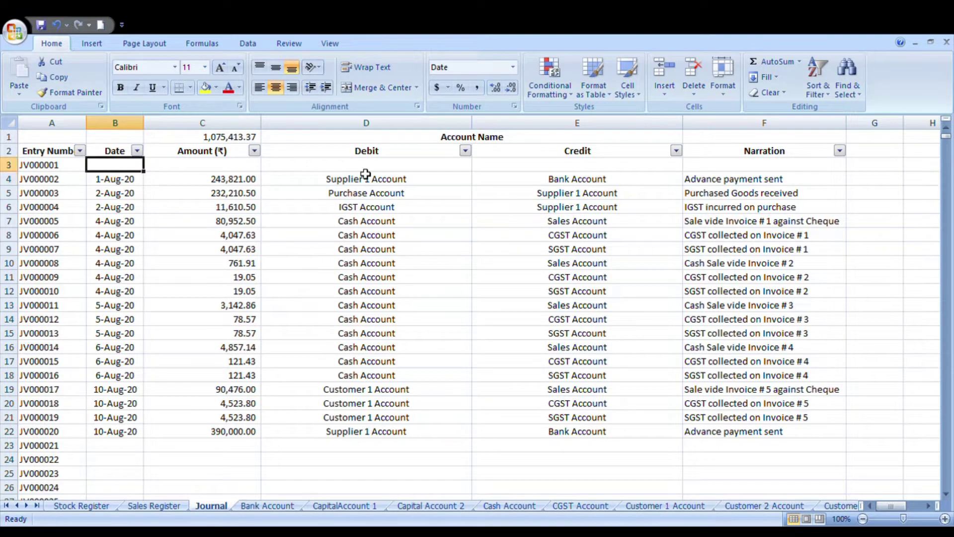
Check the Bank Account sheet for the effect of clearing Journal entry JV000001.
{"action": "key", "text": "ctrl+Page_Down"}
{"action": "key", "text": "Right"}
{"action": "key", "text": "Left"}
{"action": "key", "text": "Left"}
{"action": "key", "text": "Right"}
{"action": "key", "text": "Right"}
Check the first entry row of the Capital Account 1 sheet for the effect of clearing JV000001.
{"action": "key", "text": "ctrl+Page_Down"}
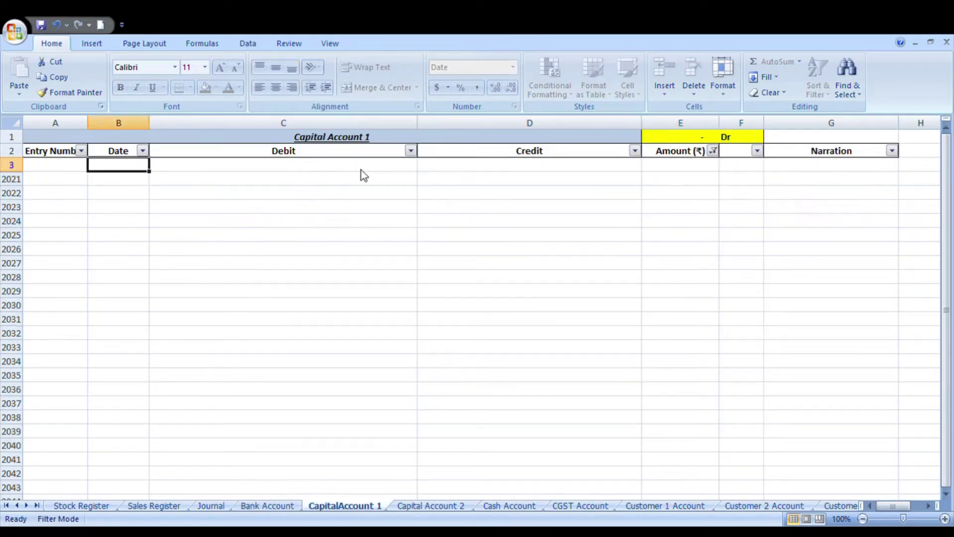
{"action": "key", "text": "Right"}
{"action": "key", "text": "Right"}
{"action": "key", "text": "Right"}
{"action": "key", "text": "Left"}
{"action": "key", "text": "Left"}
{"action": "key", "text": "Left"}
Return to the Journal and enter the date 8/1 and the amount 700000 for entry JV000001.
{"action": "key", "text": "ctrl+Page_Up"}
{"action": "key", "text": "ctrl+Page_Up"}
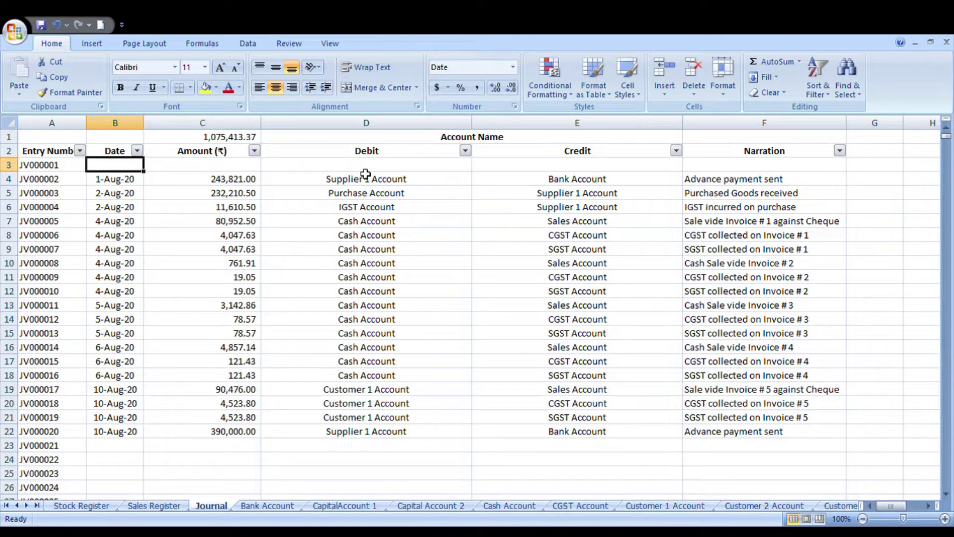
{"action": "type", "text": "8/1"}
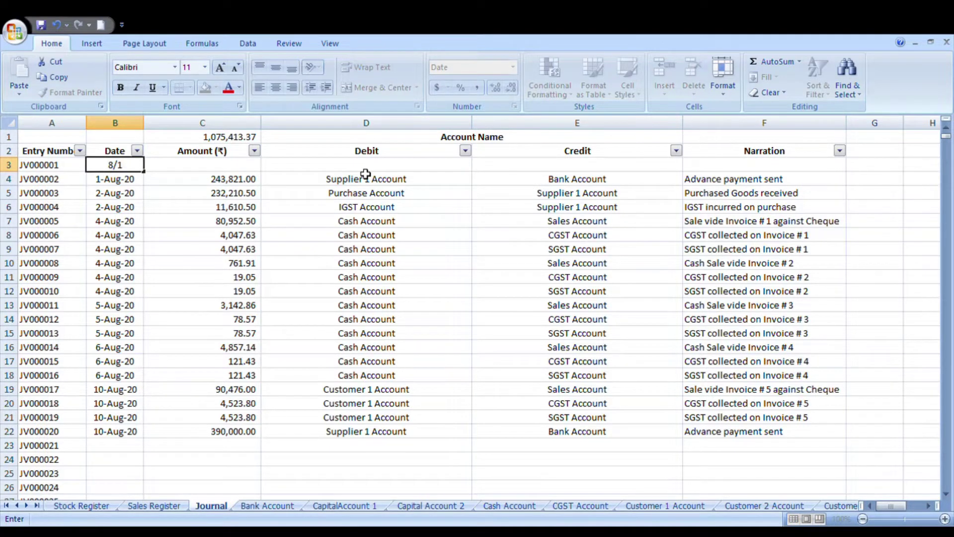
{"action": "key", "text": "Return"}
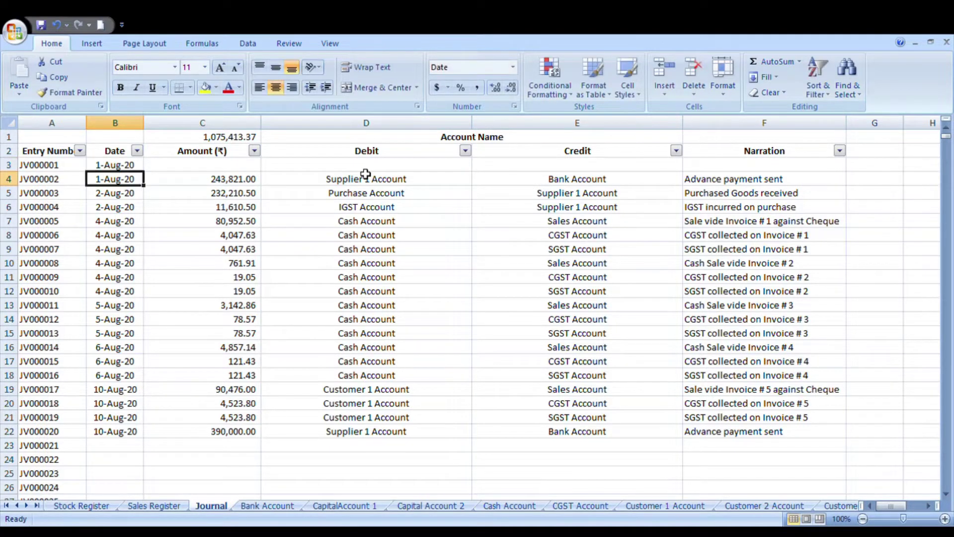
{"action": "key", "text": "Up"}
{"action": "key", "text": "Left"}
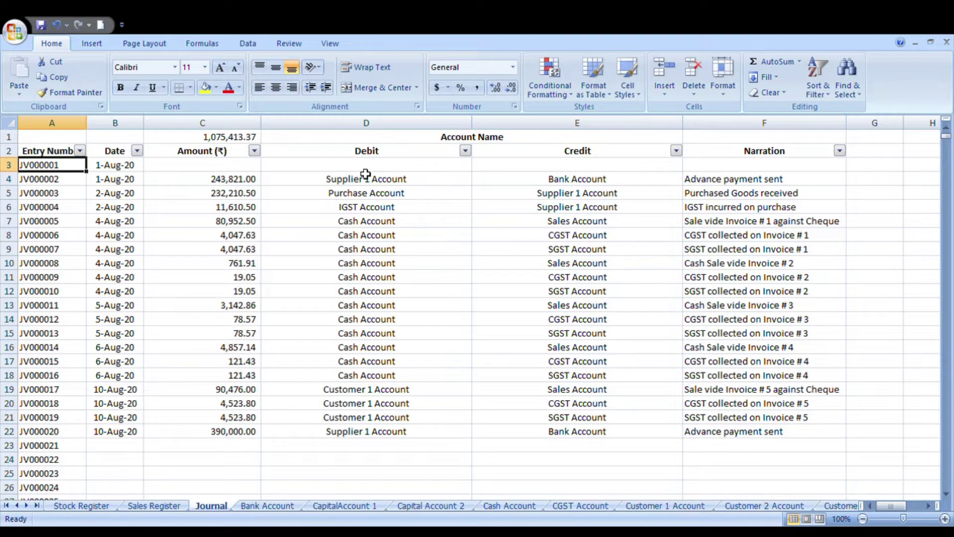
{"action": "key", "text": "Right"}
{"action": "key", "text": "Right"}
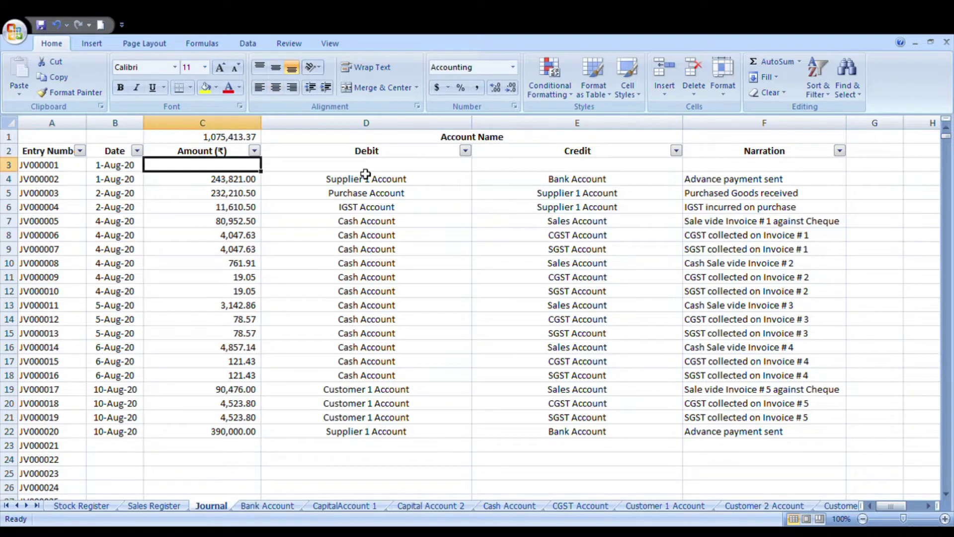
{"action": "type", "text": "700,00"}
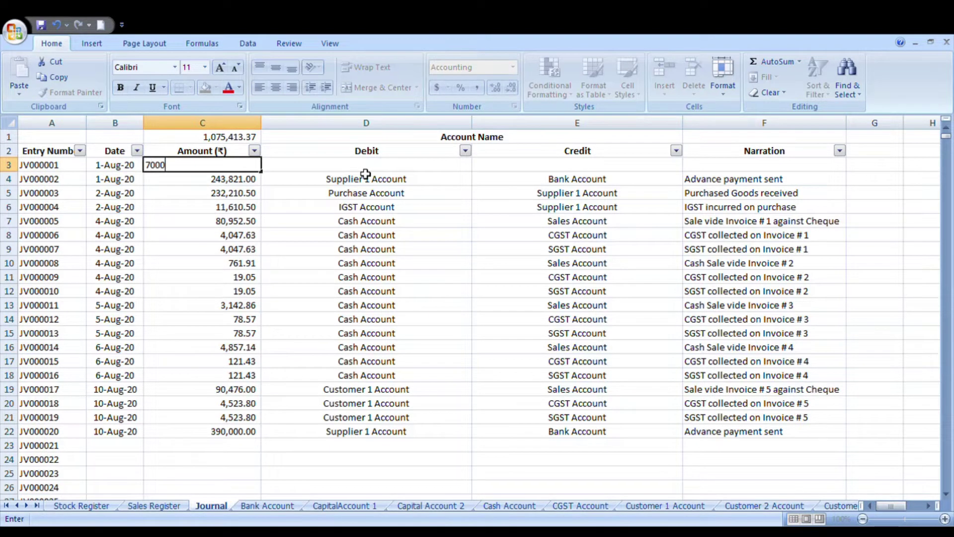
{"action": "type", "text": "00"}
{"action": "key", "text": "Tab"}
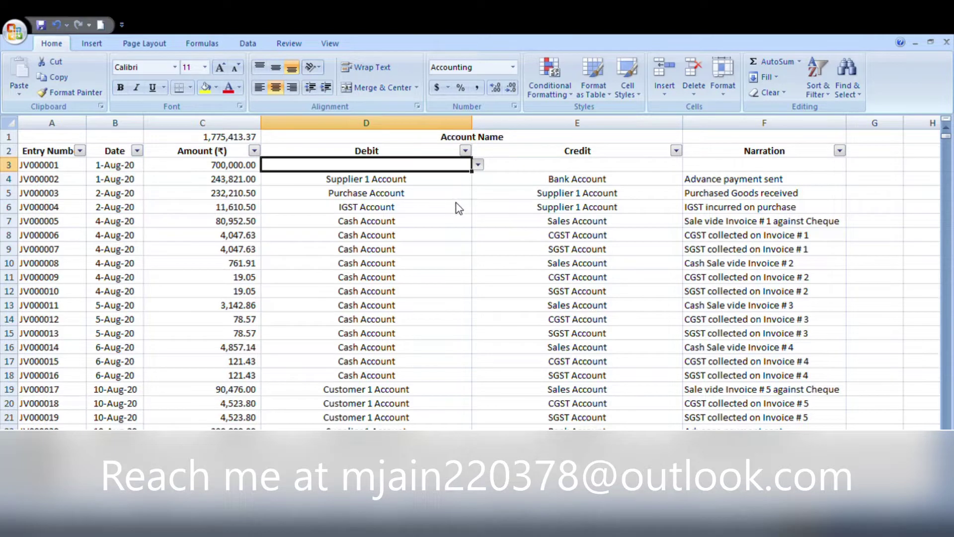
Set the debit account of JV000001 to Bank Account and its credit account to Capital Account 1.
{"action": "type", "text": "Bank Account"}
{"action": "key", "text": "Tab"}
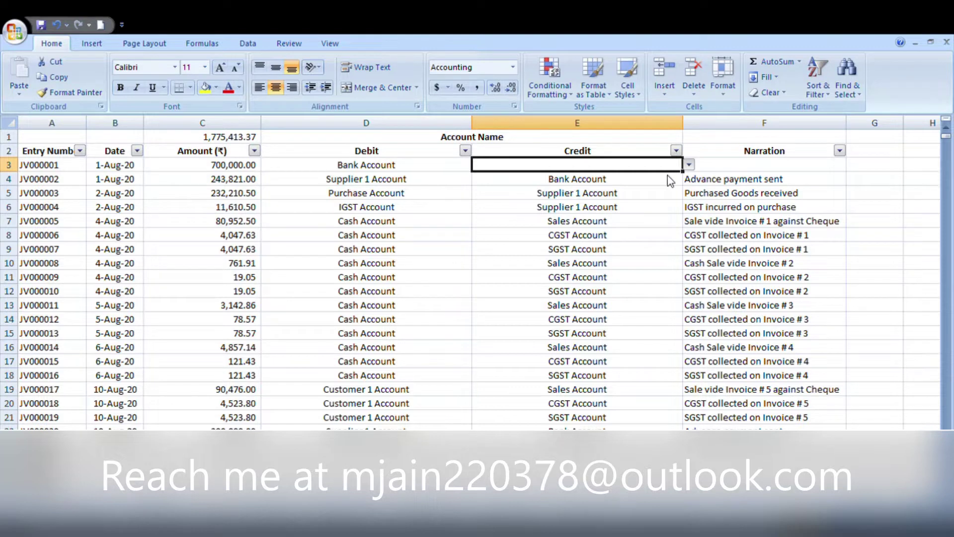
{"action": "type", "text": "Capital Account 1"}
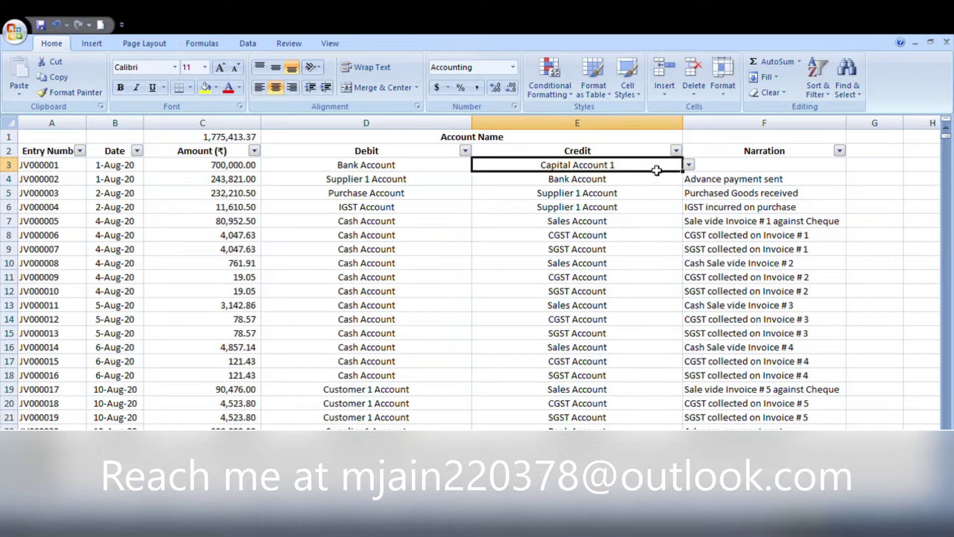
Enter the narration "Initial Investment" for entry JV000001 and go back to its date cell.
{"action": "left_click", "coordinate": [713, 171]}
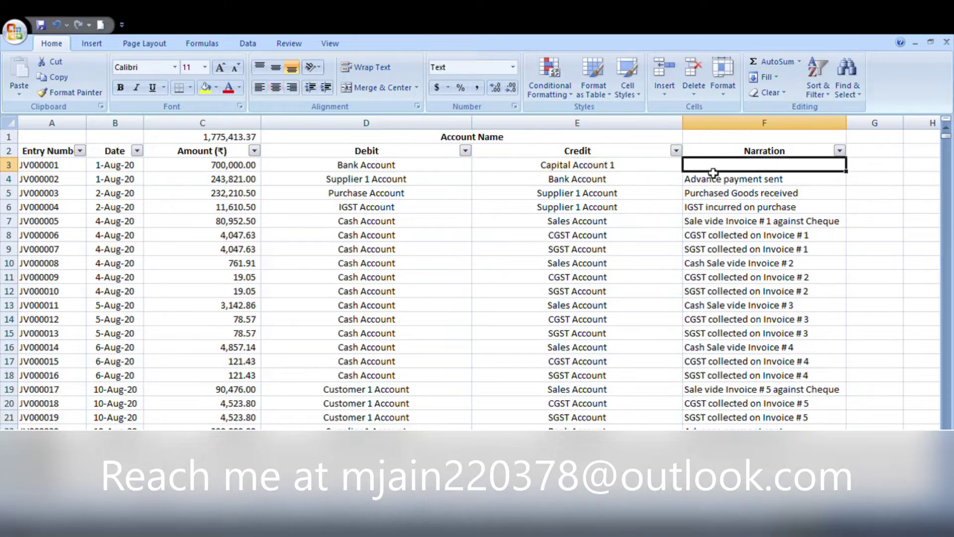
{"action": "type", "text": "N"}
{"action": "key", "text": "BackSpace"}
{"action": "key", "text": "BackSpace"}
{"action": "type", "text": "Initial Investment"}
{"action": "key", "text": "Return"}
{"action": "key", "text": "Up"}
{"action": "key", "text": "Left"}
{"action": "key", "text": "Left"}
{"action": "key", "text": "Left"}
{"action": "key", "text": "Left"}
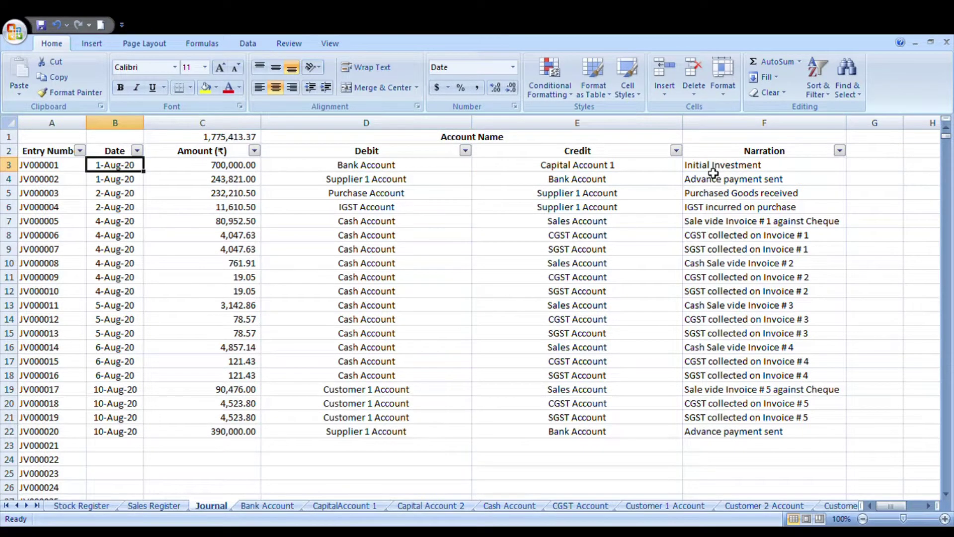
Open the Bank Account sheet and check the re-entered JV000001 posting across its credit and amount fields.
{"action": "key", "text": "ctrl+Page_Down"}
{"action": "key", "text": "Left"}
{"action": "key", "text": "Left"}
{"action": "key", "text": "Right"}
{"action": "key", "text": "Right"}
{"action": "key", "text": "Left"}
{"action": "key", "text": "Left"}
{"action": "key", "text": "Right"}
{"action": "key", "text": "Right"}
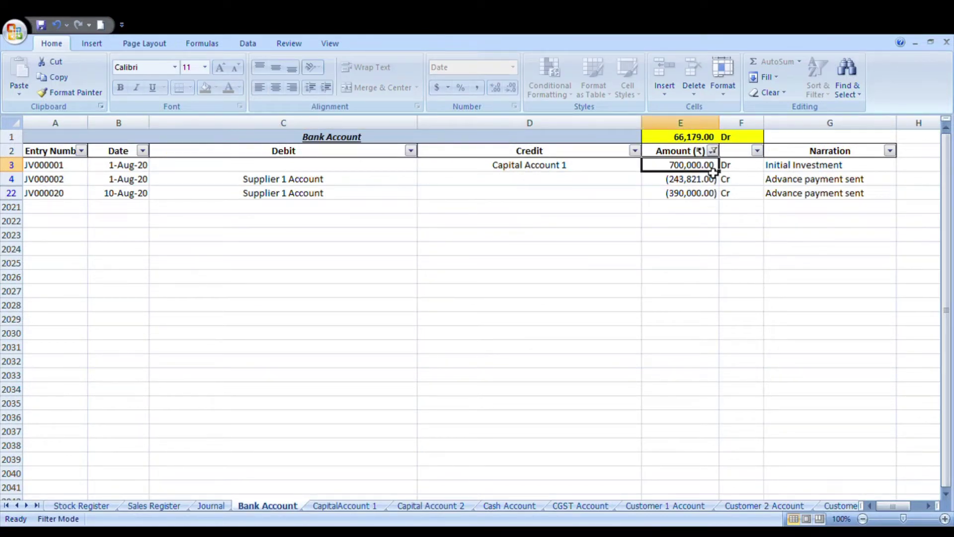
Inspect the JV000001 posting on the Capital Account 1 sheet and return to the Journal.
{"action": "key", "text": "ctrl+Page_Down"}
{"action": "key", "text": "Left"}
{"action": "key", "text": "Right"}
{"action": "key", "text": "Right"}
{"action": "key", "text": "Right"}
{"action": "key", "text": "Right"}
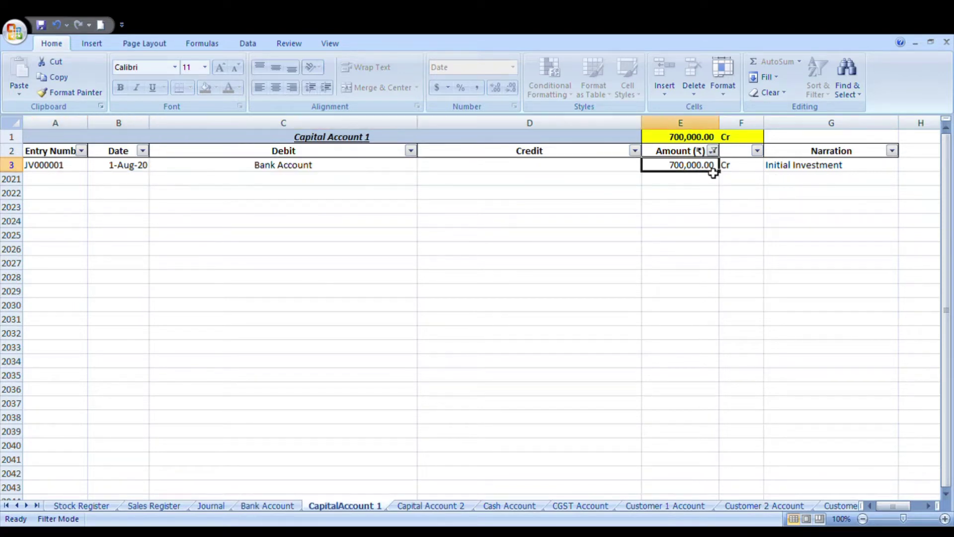
{"action": "key", "text": "Left"}
{"action": "key", "text": "ctrl+Page_Up"}
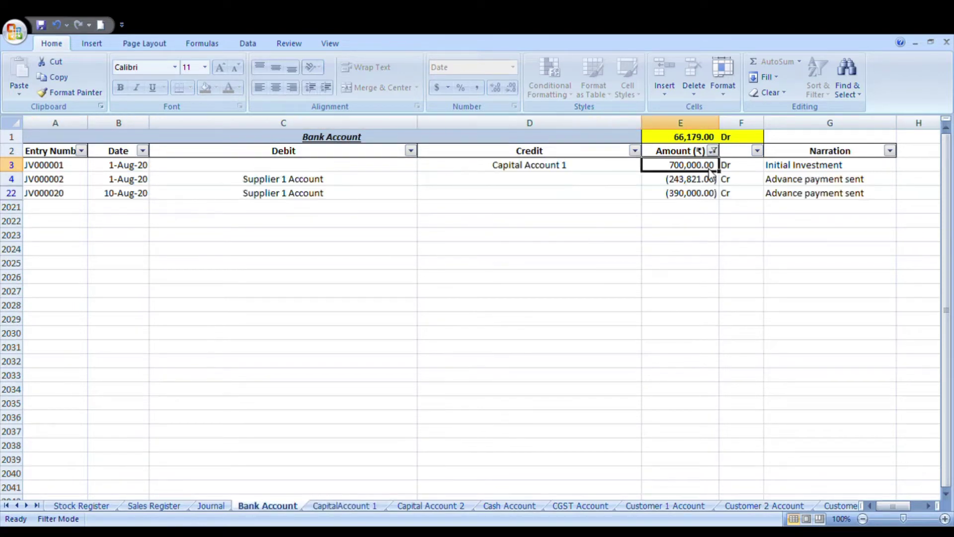
{"action": "key", "text": "ctrl+Page_Up"}
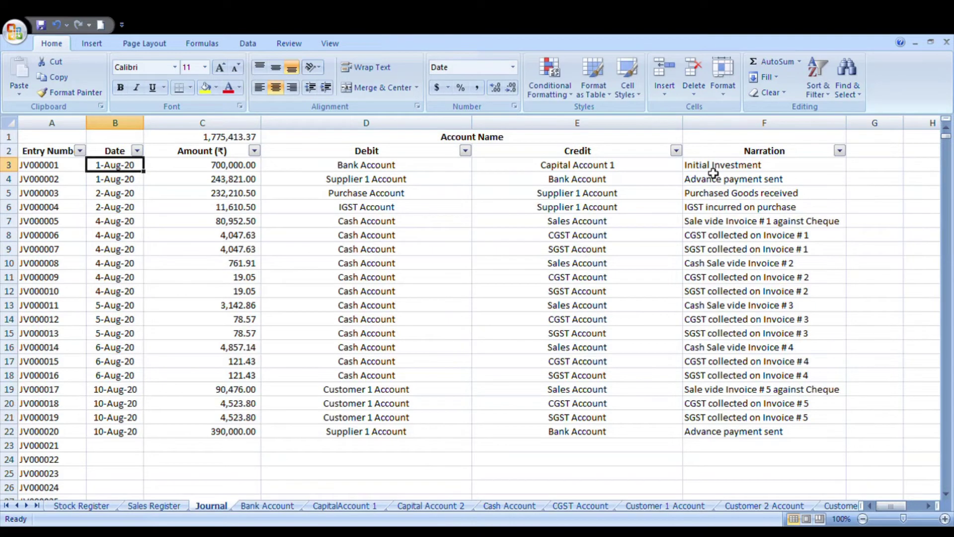
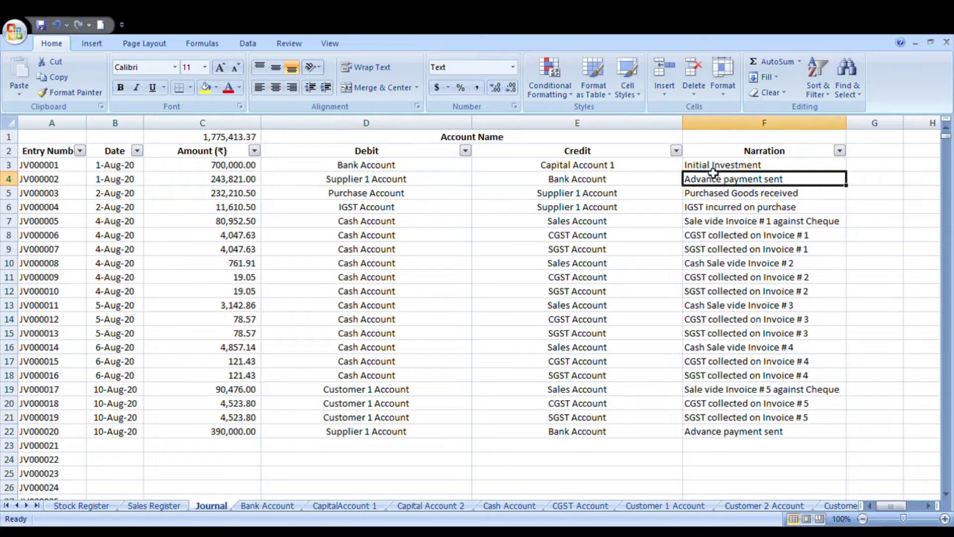
Examine the amount and accounts of Journal entry JV000002, comparing it with the debit account of JV000001.
{"action": "key", "text": "Left"}
{"action": "key", "text": "Left"}
{"action": "key", "text": "Left"}
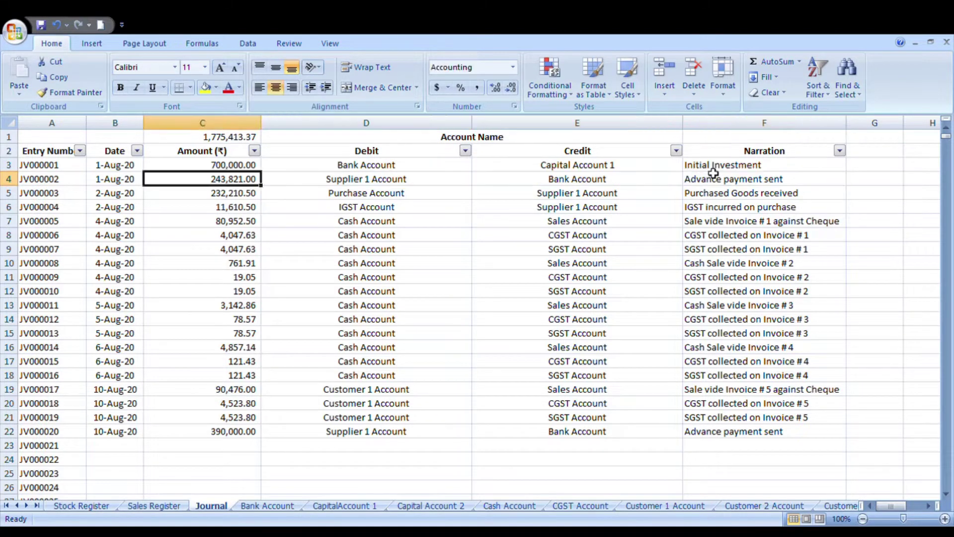
{"action": "key", "text": "Left"}
{"action": "key", "text": "Right"}
{"action": "key", "text": "Up"}
{"action": "key", "text": "Right"}
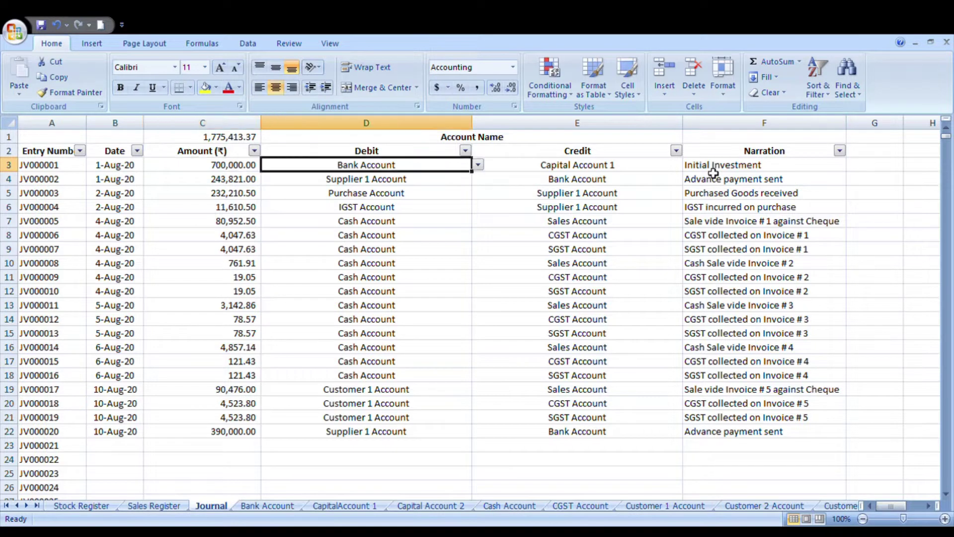
{"action": "key", "text": "Down"}
{"action": "key", "text": "Left"}
{"action": "key", "text": "Right"}
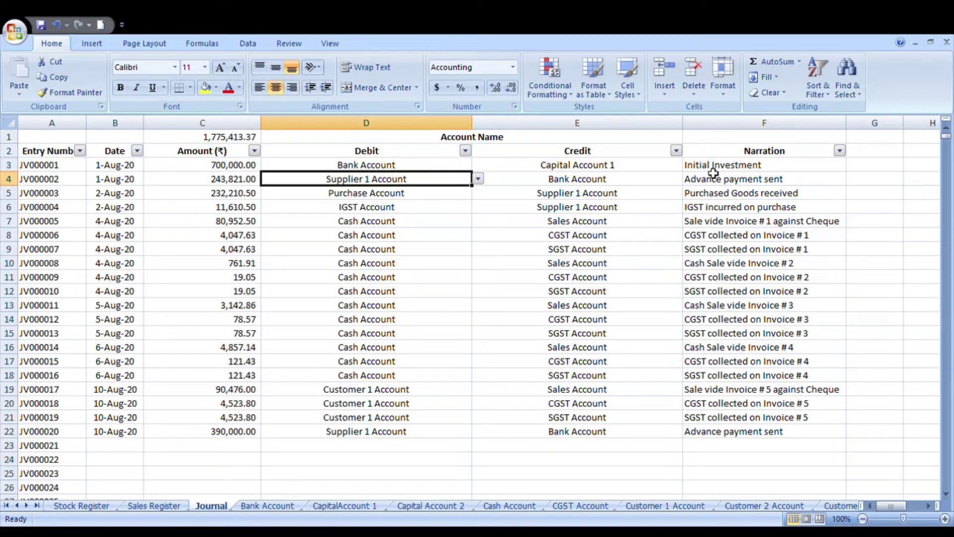
{"action": "key", "text": "Left"}
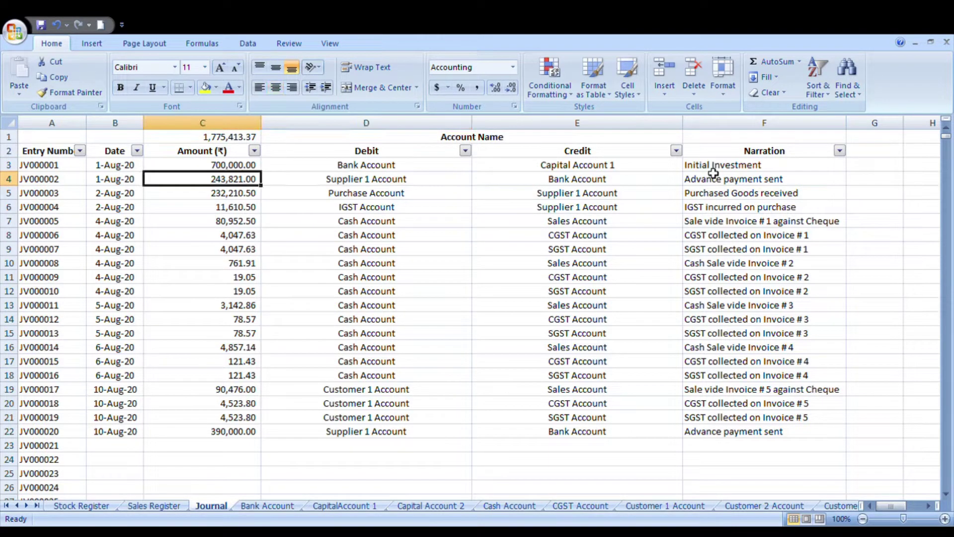
{"action": "key", "text": "Right"}
{"action": "key", "text": "Right"}
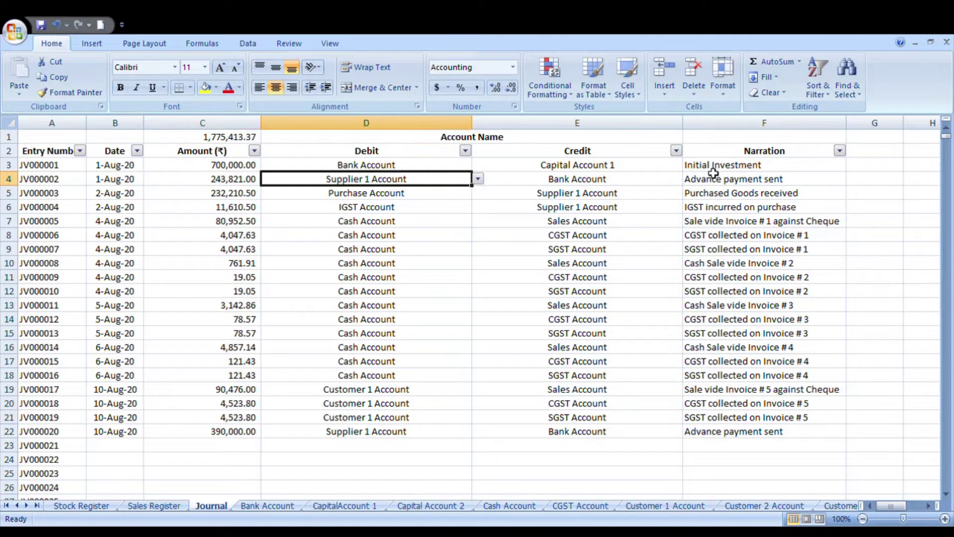
Examine the credit account, debit account and amount of Journal entry JV000003.
{"action": "key", "text": "Down"}
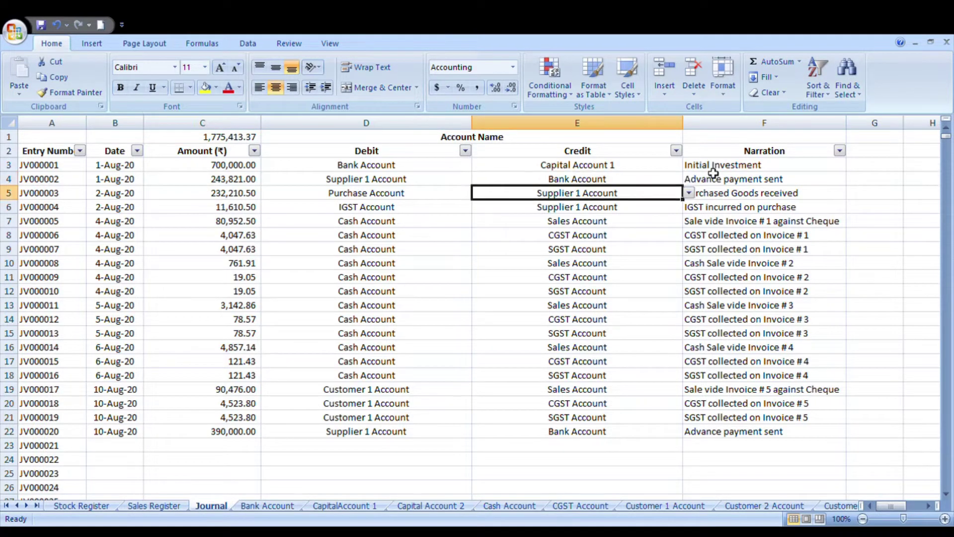
{"action": "key", "text": "Left"}
{"action": "key", "text": "Left"}
{"action": "key", "text": "Left"}
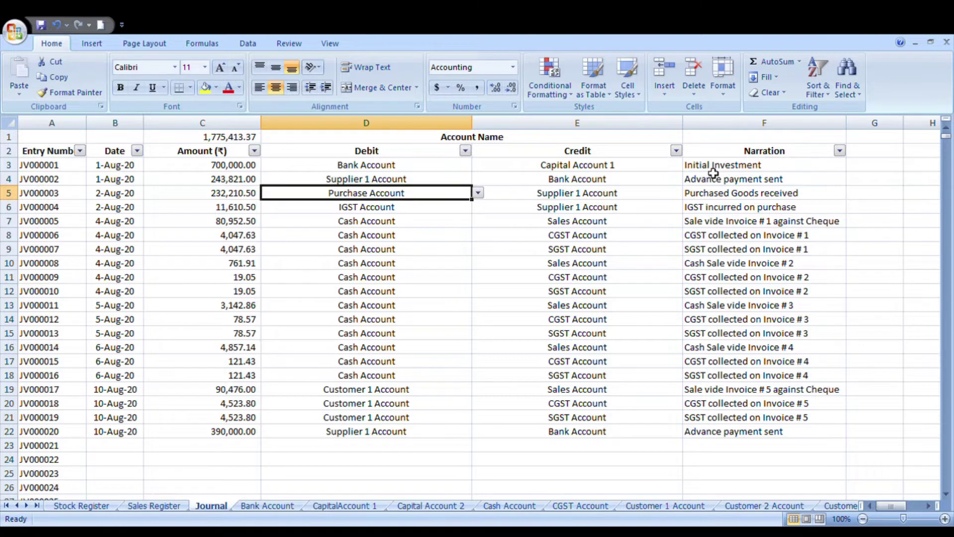
{"action": "key", "text": "Right"}
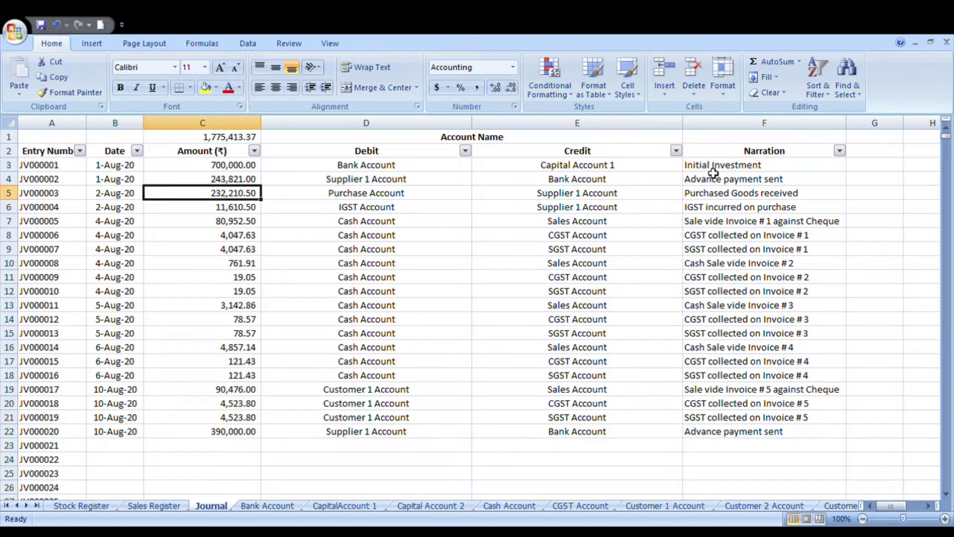
{"action": "key", "text": "Right"}
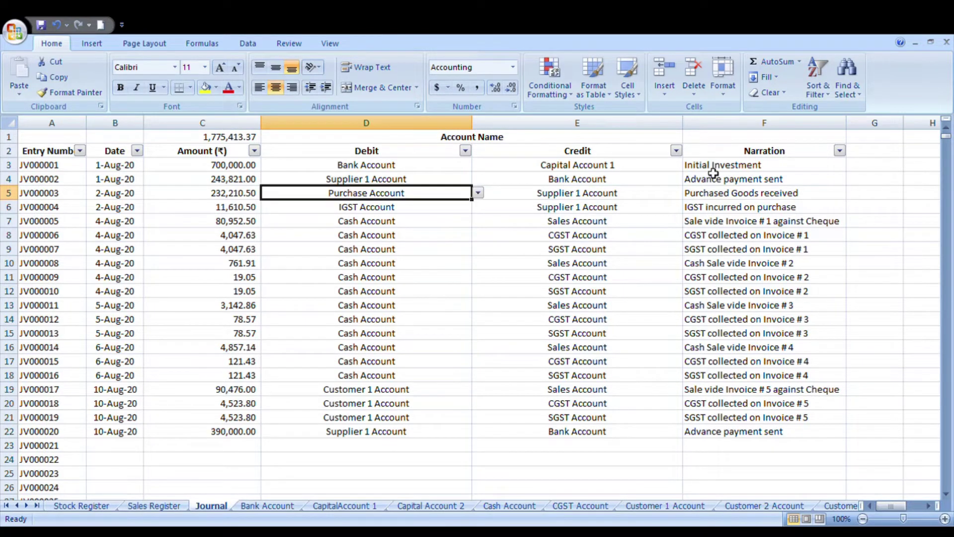
{"action": "key", "text": "Right"}
{"action": "key", "text": "Left"}
{"action": "key", "text": "Left"}
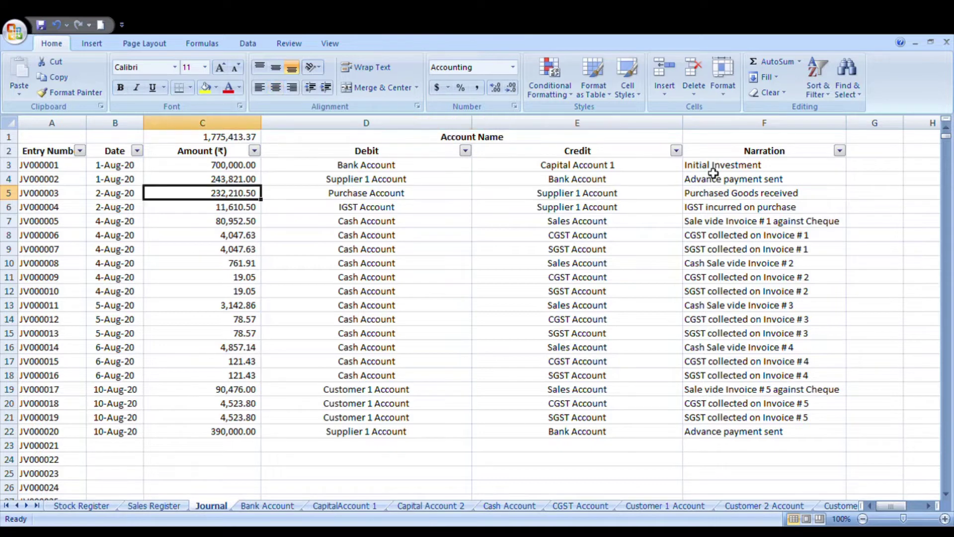
Examine the debit account, credit account and amount of Journal entry JV000004, then compare its amount with that of JV000003.
{"action": "key", "text": "Down"}
{"action": "key", "text": "Right"}
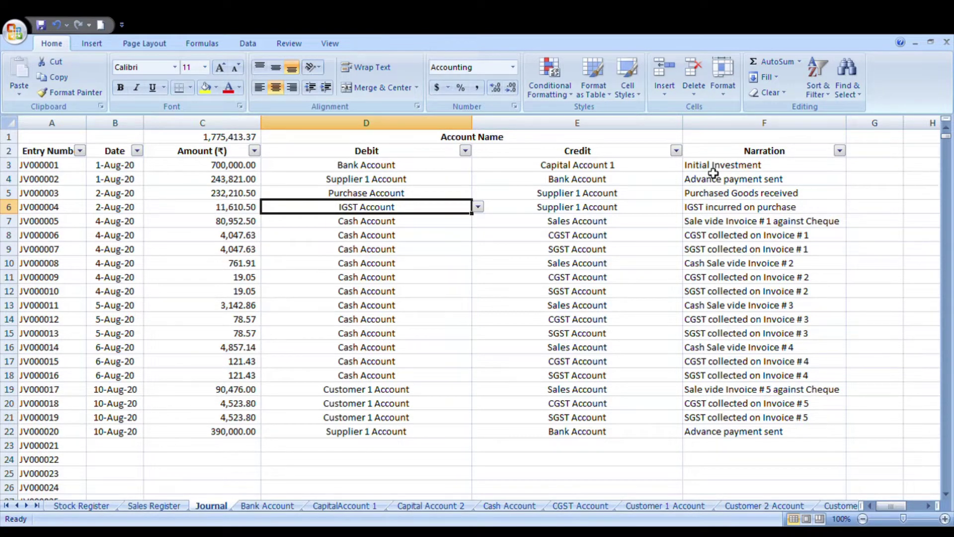
{"action": "key", "text": "Right"}
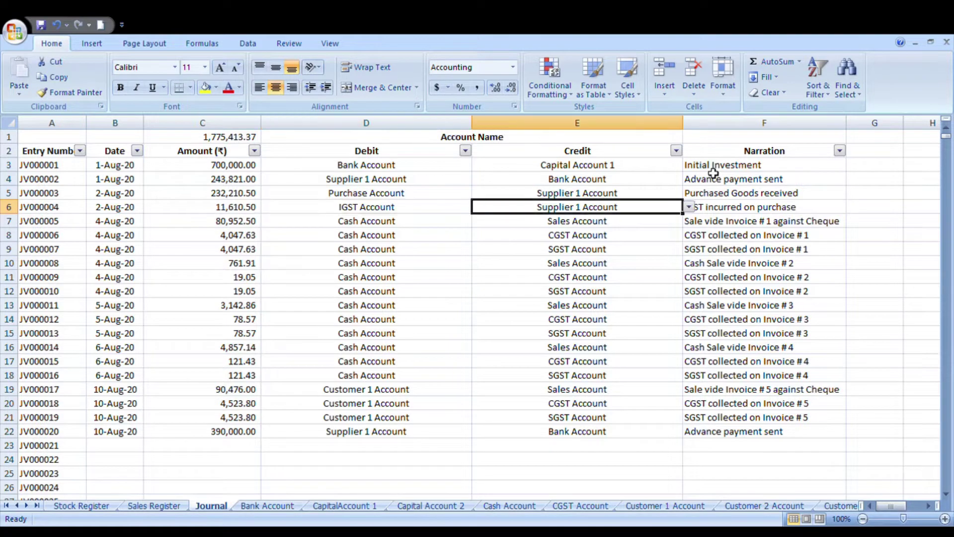
{"action": "key", "text": "Right"}
{"action": "key", "text": "Left"}
{"action": "key", "text": "Left"}
{"action": "key", "text": "Left"}
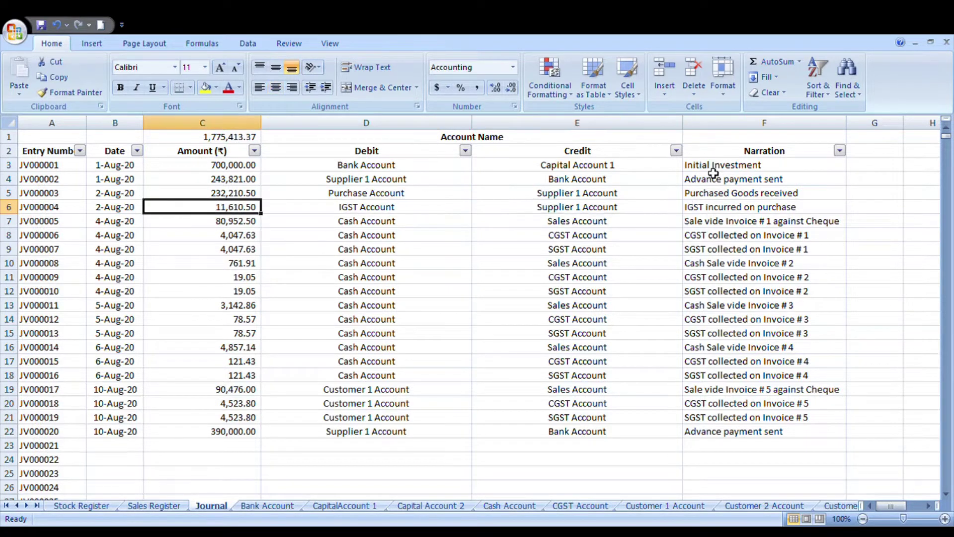
{"action": "key", "text": "Up"}
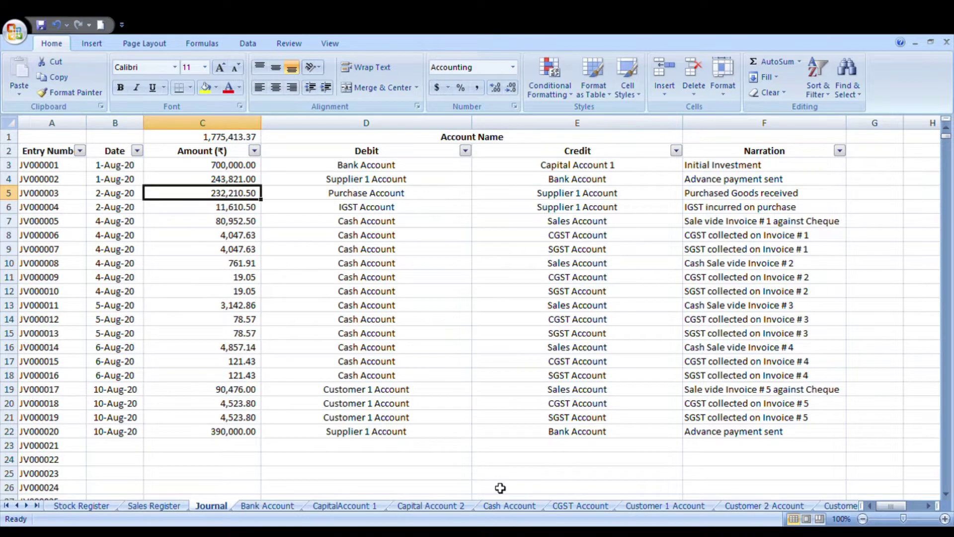
Open the Purchase Account sheet and check the amount posted for entry JV000003.
{"action": "key", "text": "ctrl+Page_Down"}
{"action": "key", "text": "ctrl+Page_Down"}
{"action": "key", "text": "ctrl+Page_Down"}
{"action": "key", "text": "ctrl+Page_Down"}
{"action": "key", "text": "ctrl+Page_Down"}
{"action": "key", "text": "ctrl+Page_Down"}
{"action": "key", "text": "ctrl+Page_Down"}
{"action": "key", "text": "ctrl+Page_Down"}
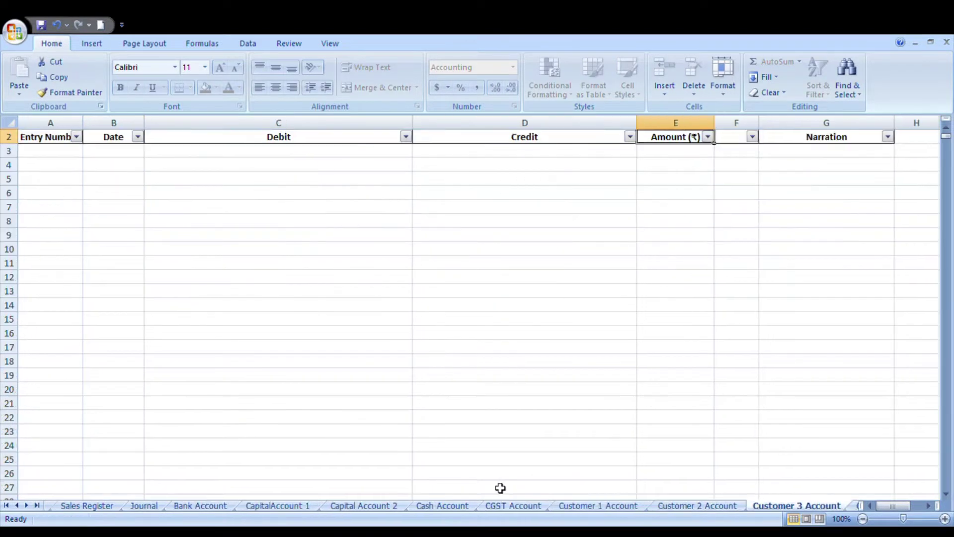
{"action": "key", "text": "ctrl+Page_Down"}
{"action": "key", "text": "ctrl+Page_Down"}
{"action": "key", "text": "ctrl+Page_Down"}
{"action": "key", "text": "ctrl+Page_Down"}
{"action": "key", "text": "ctrl+Page_Down"}
{"action": "key", "text": "ctrl+Page_Down"}
{"action": "key", "text": "ctrl+Page_Down"}
{"action": "key", "text": "ctrl+Page_Down"}
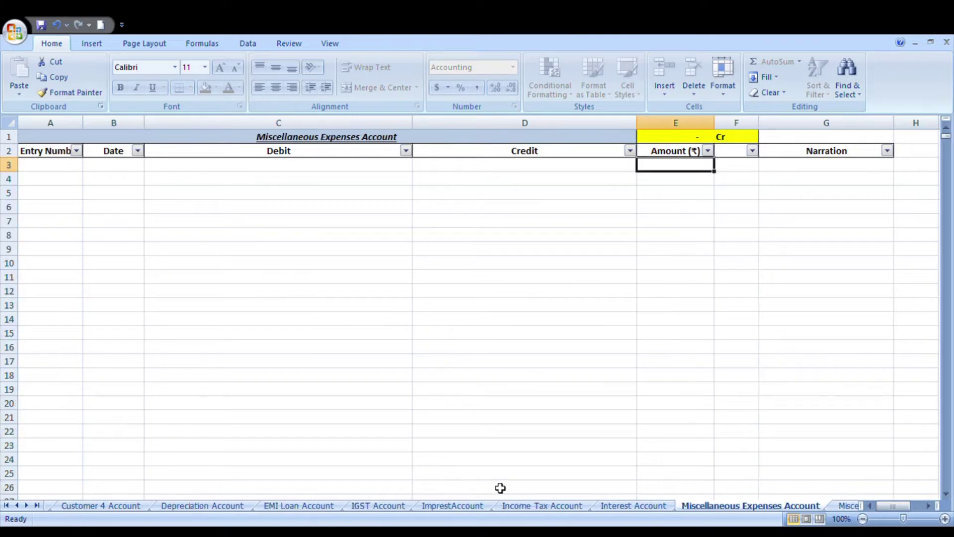
{"action": "key", "text": "ctrl+Page_Down"}
{"action": "key", "text": "ctrl+Page_Down"}
{"action": "key", "text": "ctrl+Page_Down"}
{"action": "key", "text": "ctrl+Page_Down"}
{"action": "key", "text": "ctrl+Page_Down"}
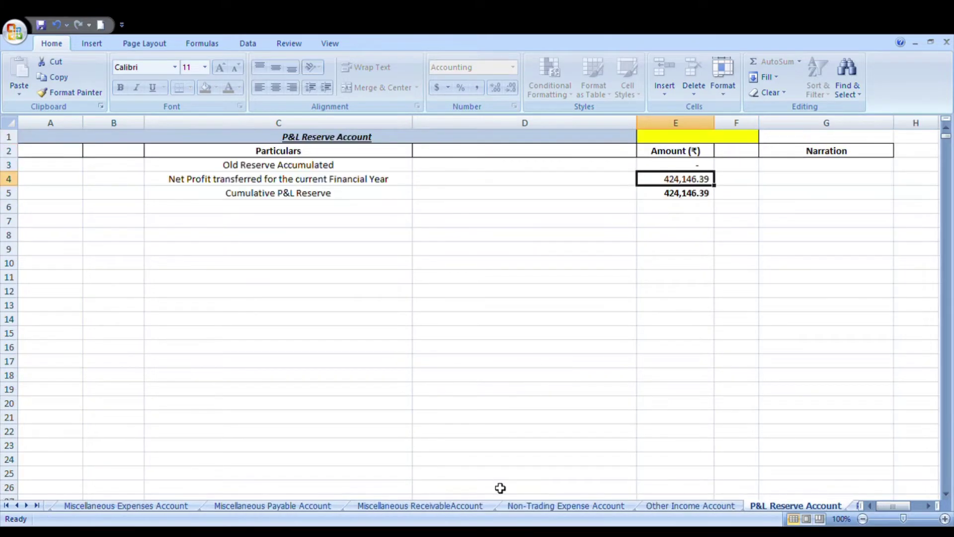
{"action": "key", "text": "ctrl+Page_Down"}
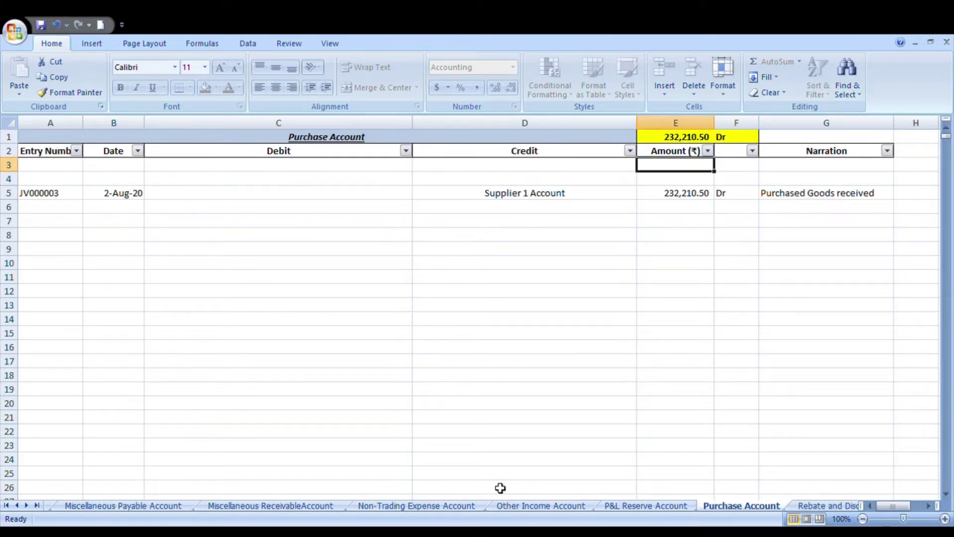
{"action": "key", "text": "Up"}
{"action": "key", "text": "Up"}
{"action": "key", "text": "Down"}
{"action": "key", "text": "Down"}
{"action": "key", "text": "Down"}
{"action": "key", "text": "Down"}
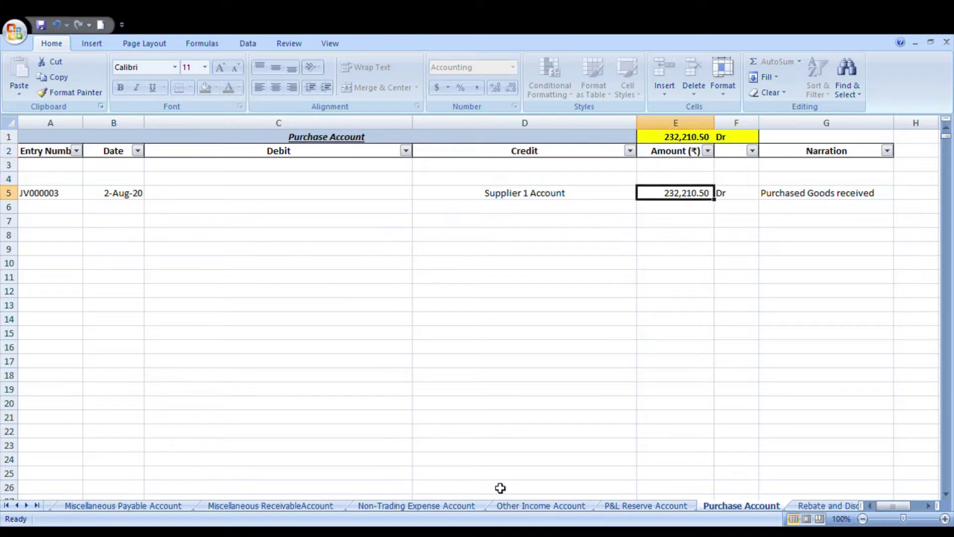
Inspect the entry number, date, debit, credit and amount fields of JV000003 on the Purchase Account sheet.
{"action": "key", "text": "Left"}
{"action": "key", "text": "Left"}
{"action": "key", "text": "Left"}
{"action": "key", "text": "Left"}
{"action": "key", "text": "Right"}
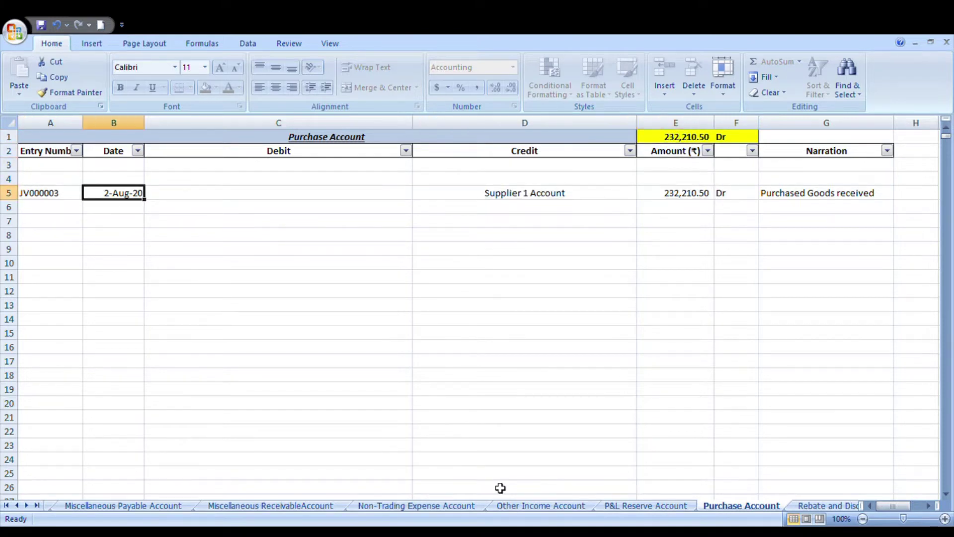
{"action": "key", "text": "Left"}
{"action": "key", "text": "Right"}
{"action": "key", "text": "Right"}
{"action": "key", "text": "Right"}
{"action": "key", "text": "Up"}
{"action": "key", "text": "Up"}
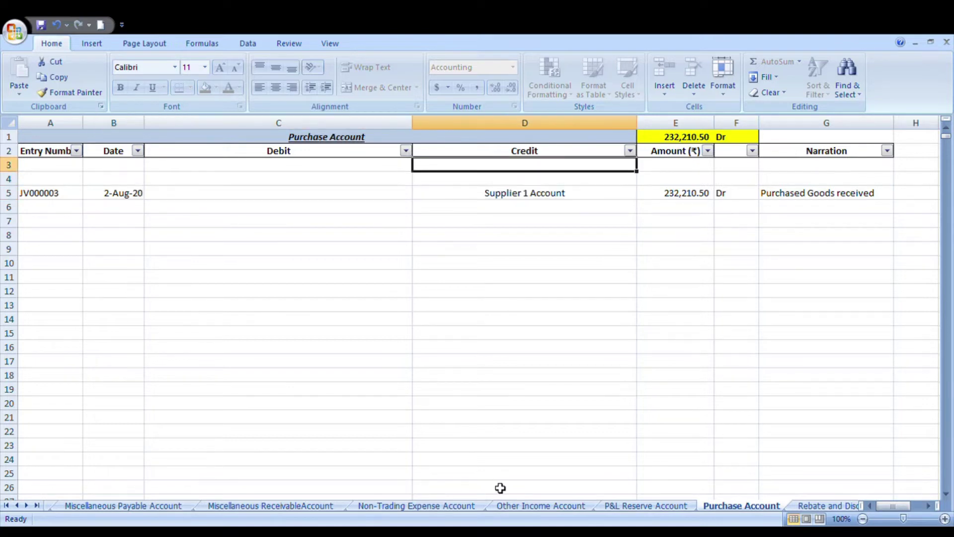
{"action": "key", "text": "Up"}
{"action": "key", "text": "Down"}
{"action": "key", "text": "Down"}
{"action": "key", "text": "Down"}
{"action": "key", "text": "Right"}
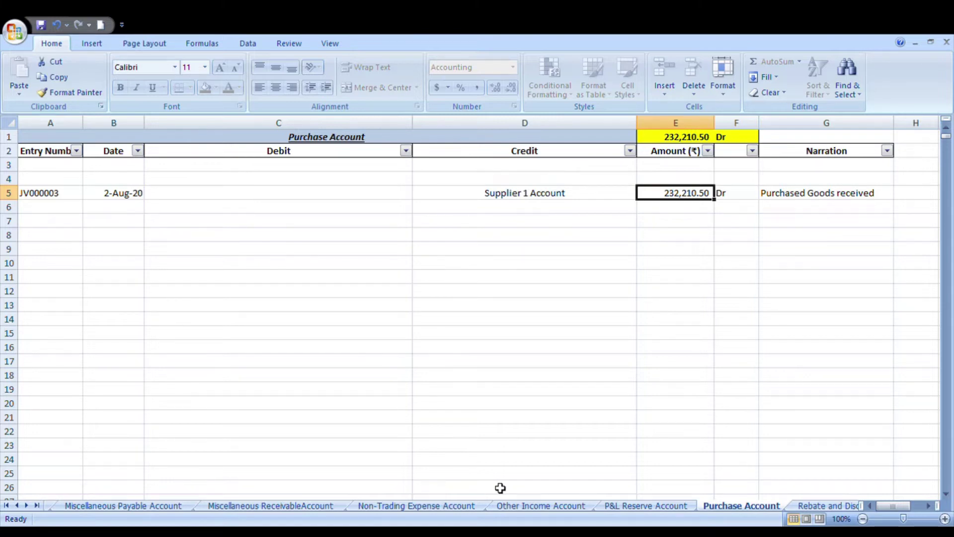
Open the Supplier 1 Account sheet and examine the debit, credit and amount fields of posting JV000002.
{"action": "key", "text": "ctrl+Page_Down"}
{"action": "key", "text": "ctrl+Page_Down"}
{"action": "key", "text": "ctrl+Page_Down"}
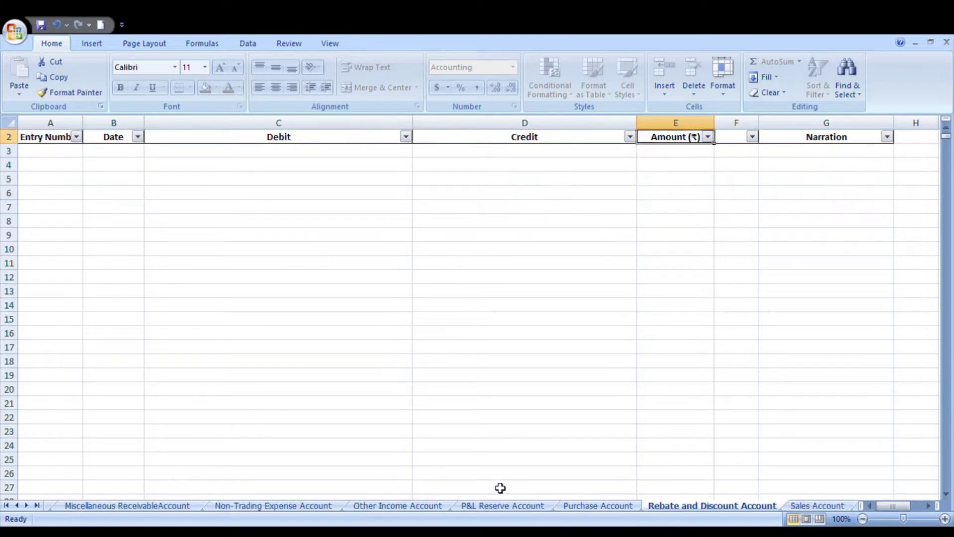
{"action": "key", "text": "ctrl+Page_Down"}
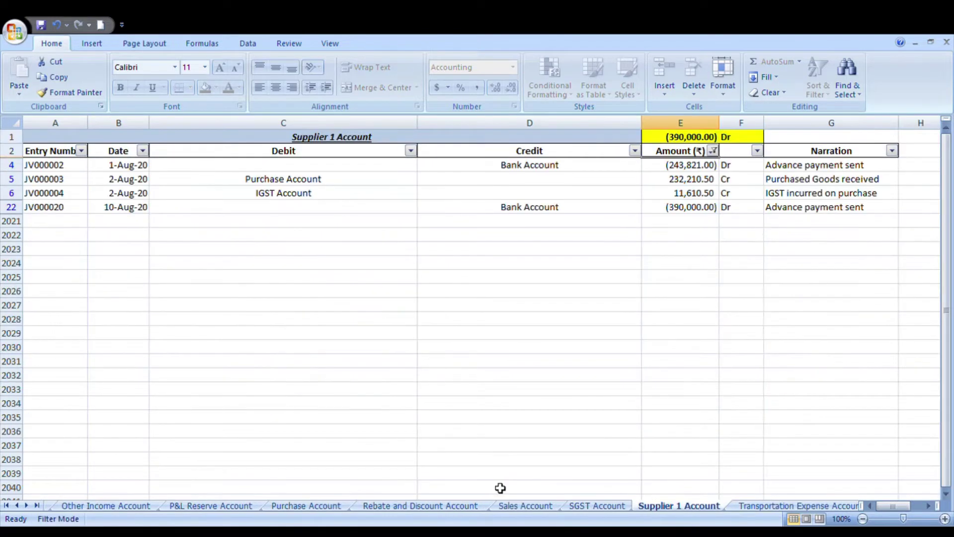
{"action": "key", "text": "Down"}
{"action": "key", "text": "Left"}
{"action": "key", "text": "Left"}
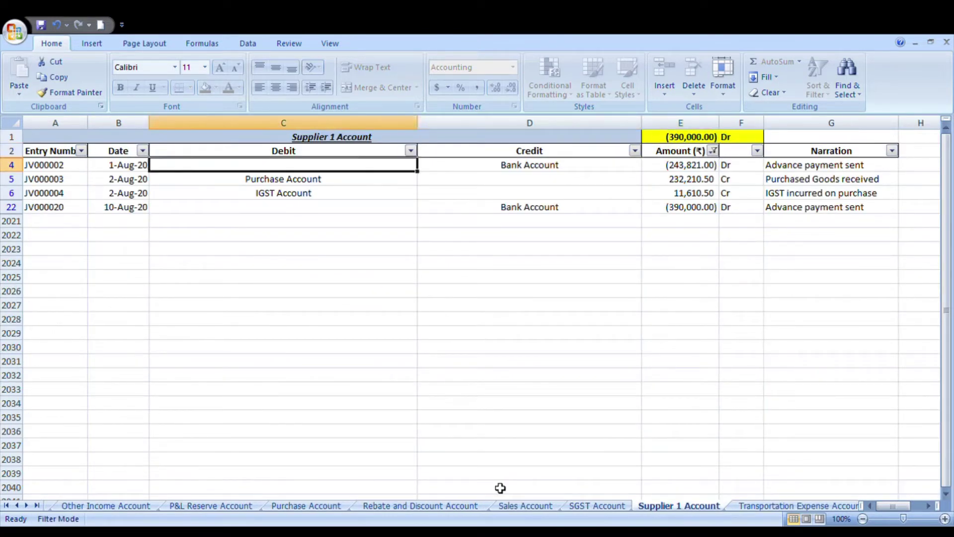
{"action": "key", "text": "Right"}
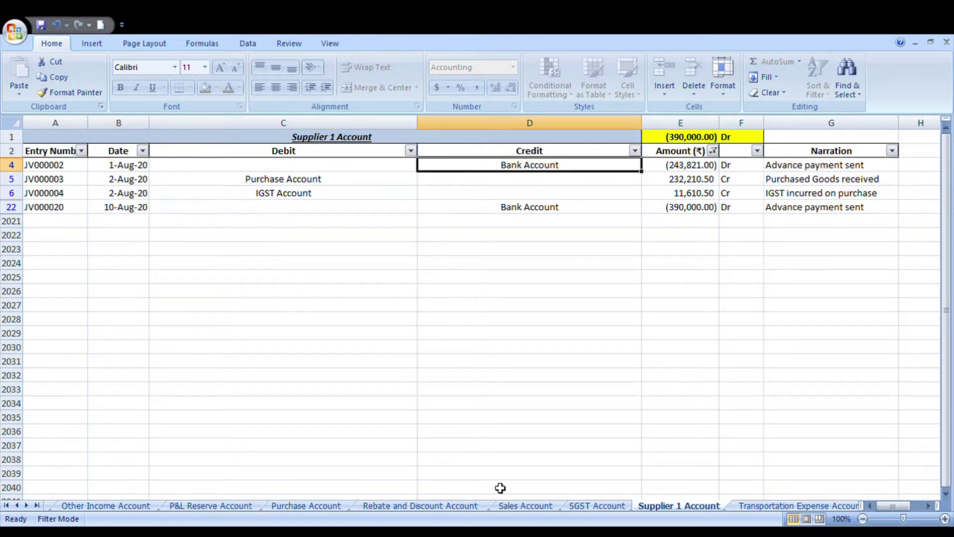
{"action": "key", "text": "Right"}
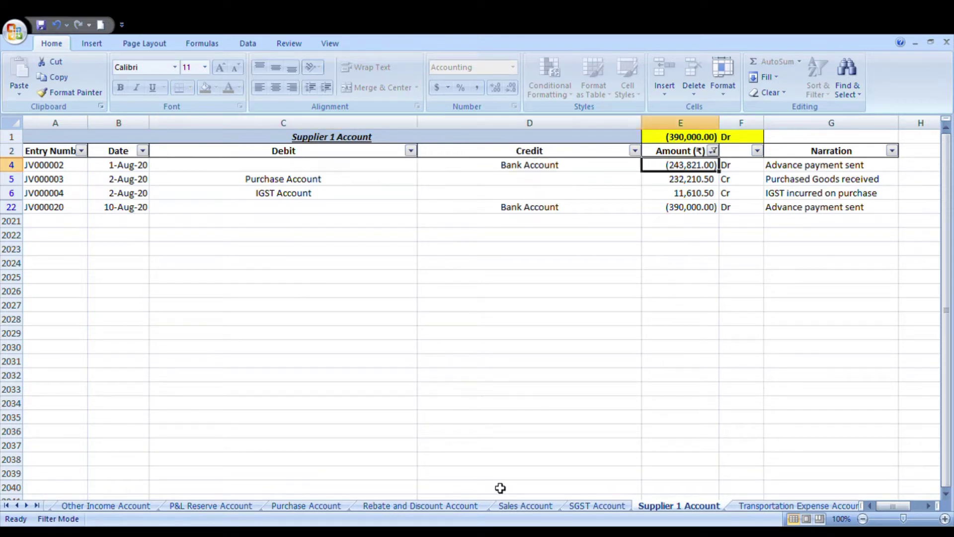
{"action": "key", "text": "Right"}
{"action": "key", "text": "Left"}
Examine the amount, debit and credit fields of posting JV000003 on the Supplier 1 Account sheet.
{"action": "key", "text": "Down"}
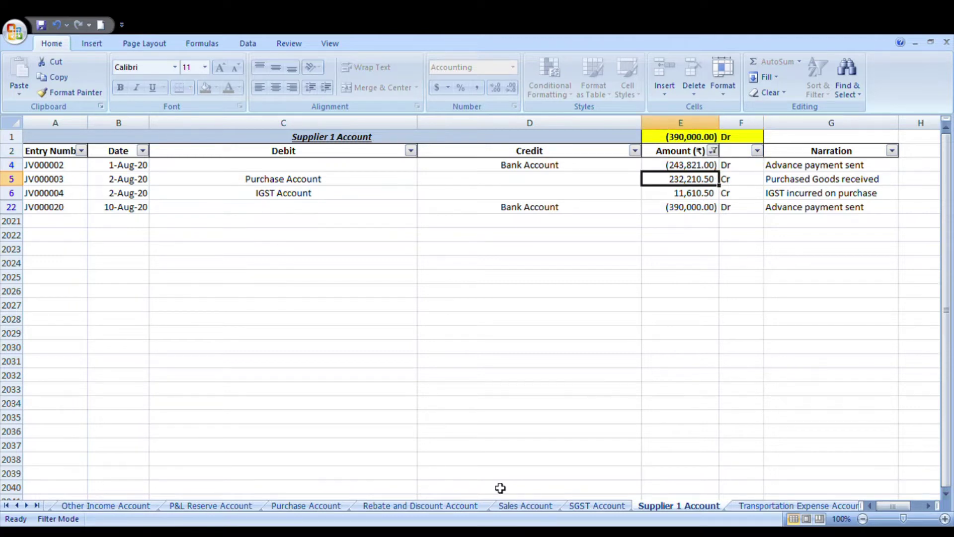
{"action": "key", "text": "Left"}
{"action": "key", "text": "Left"}
{"action": "key", "text": "Right"}
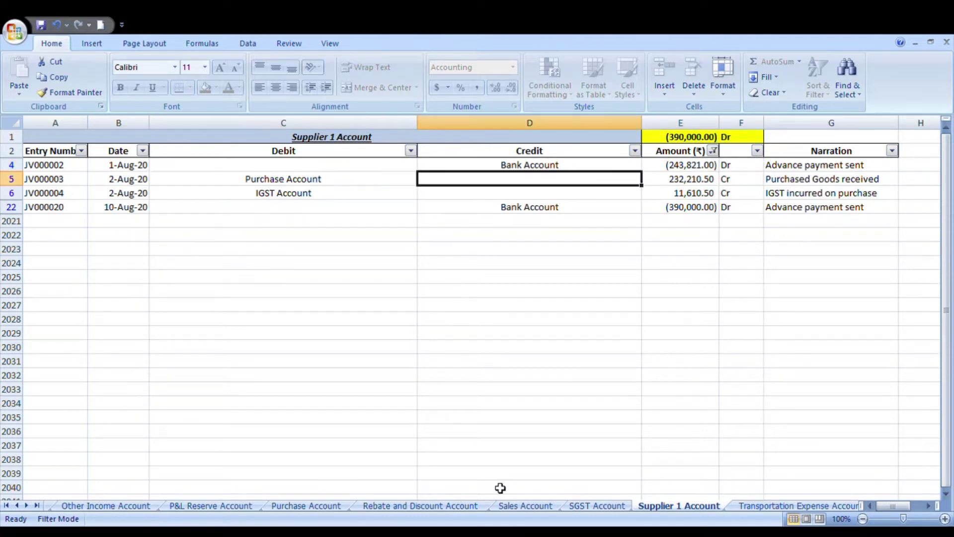
{"action": "key", "text": "Right"}
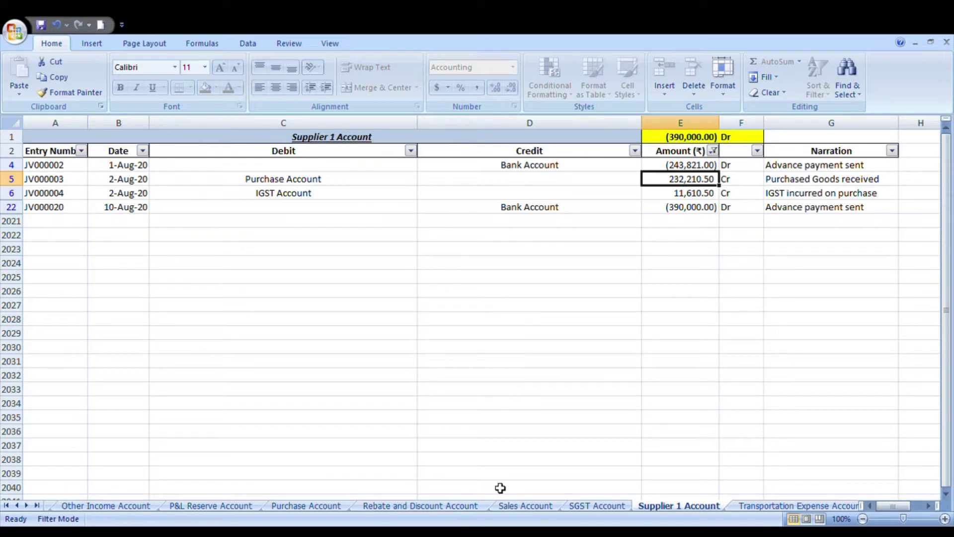
Check the debit, credit and amount fields of posting JV000004 in the Supplier 1 Account.
{"action": "key", "text": "Down"}
{"action": "key", "text": "Left"}
{"action": "key", "text": "Left"}
{"action": "key", "text": "Right"}
{"action": "key", "text": "Right"}
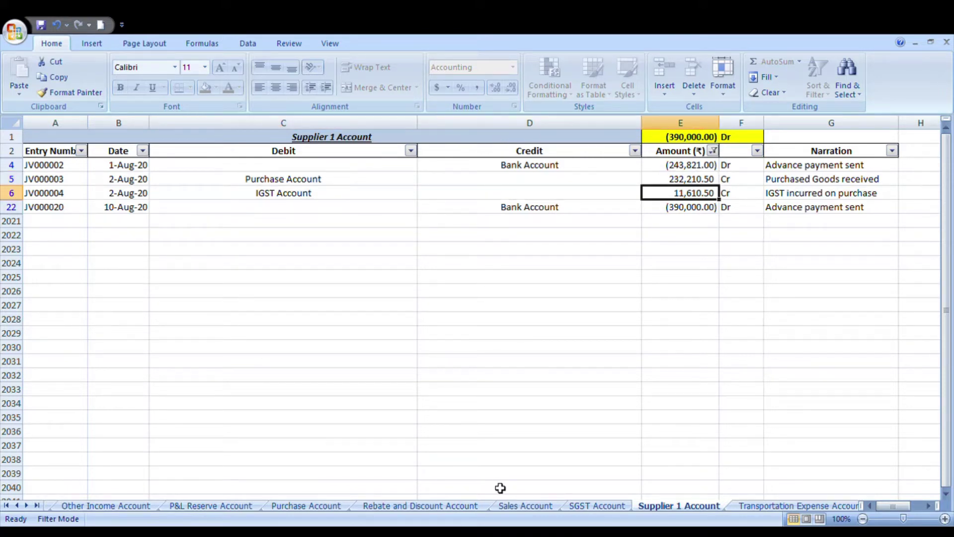
Inspect posting JV000020 in the Supplier 1 Account from its entry number across to its amount.
{"action": "key", "text": "Down"}
{"action": "key", "text": "Left"}
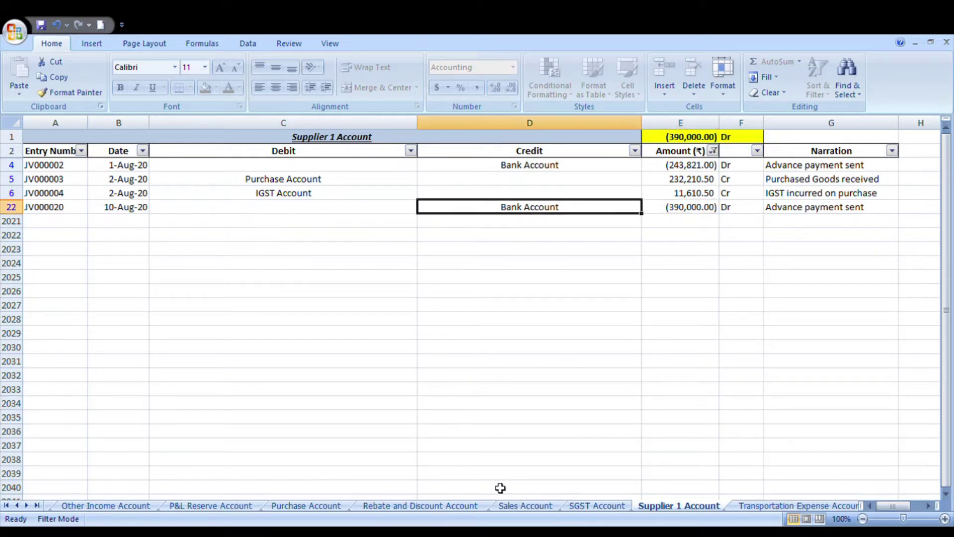
{"action": "key", "text": "Left"}
{"action": "key", "text": "Left"}
{"action": "key", "text": "Left"}
{"action": "key", "text": "Right"}
{"action": "key", "text": "Right"}
{"action": "key", "text": "Right"}
{"action": "key", "text": "Right"}
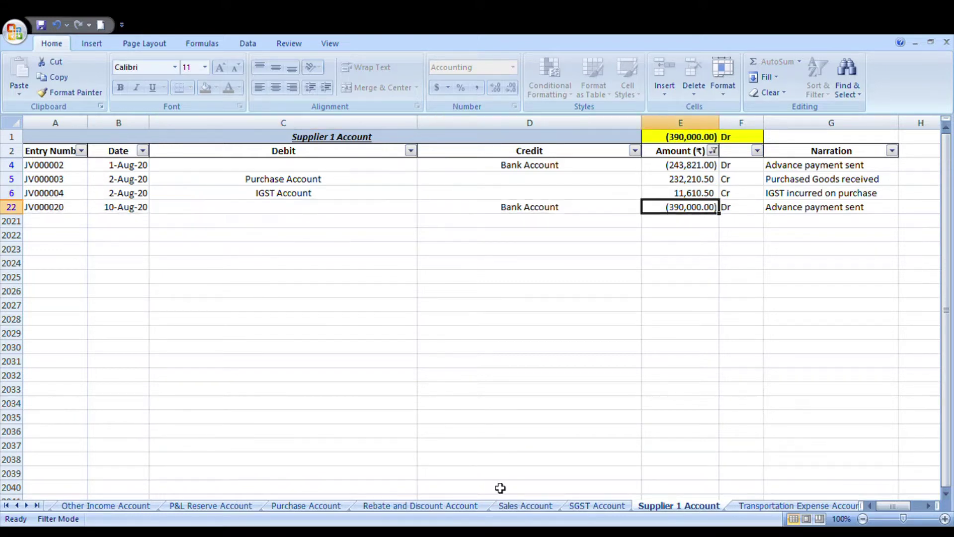
Compare the dates of Supplier 1 postings JV000002 to JV000004 and return to the JV000002 amount.
{"action": "key", "text": "Up"}
{"action": "key", "text": "Left"}
{"action": "key", "text": "Left"}
{"action": "key", "text": "Left"}
{"action": "key", "text": "Up"}
{"action": "key", "text": "Up"}
{"action": "key", "text": "Down"}
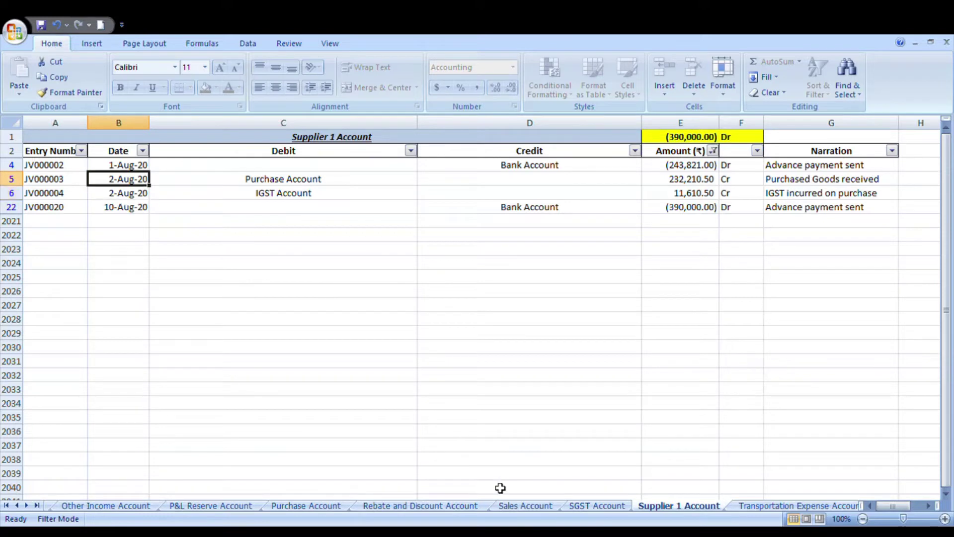
{"action": "key", "text": "Down"}
{"action": "key", "text": "Up"}
{"action": "key", "text": "Right"}
{"action": "key", "text": "Right"}
{"action": "key", "text": "Right"}
{"action": "key", "text": "Up"}
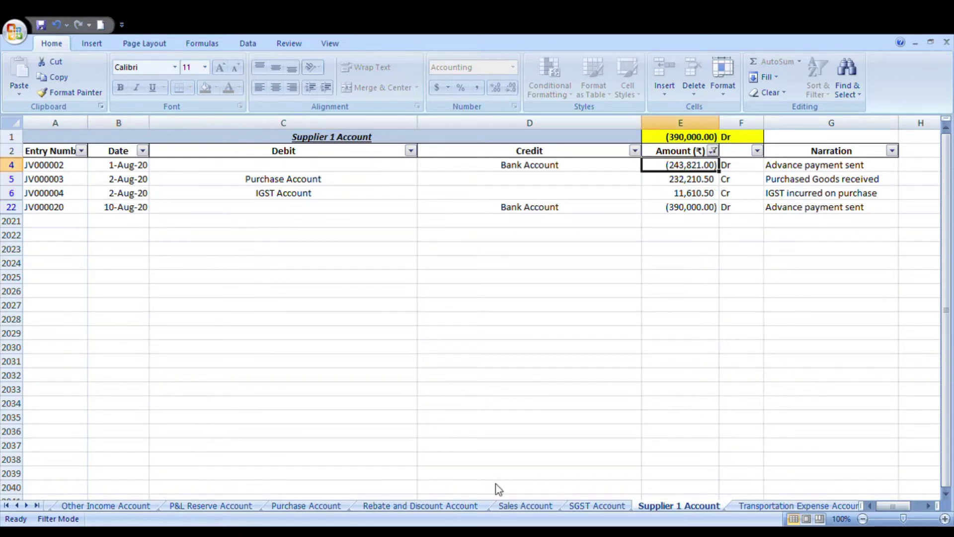
Review the JV000002 amount and narration against the purchase and IGST amounts of JV000003 and JV000004.
{"action": "key", "text": "Right"}
{"action": "key", "text": "Right"}
{"action": "key", "text": "Left"}
{"action": "key", "text": "Left"}
{"action": "key", "text": "Down"}
{"action": "key", "text": "Left"}
{"action": "key", "text": "Left"}
{"action": "key", "text": "Right"}
{"action": "key", "text": "Right"}
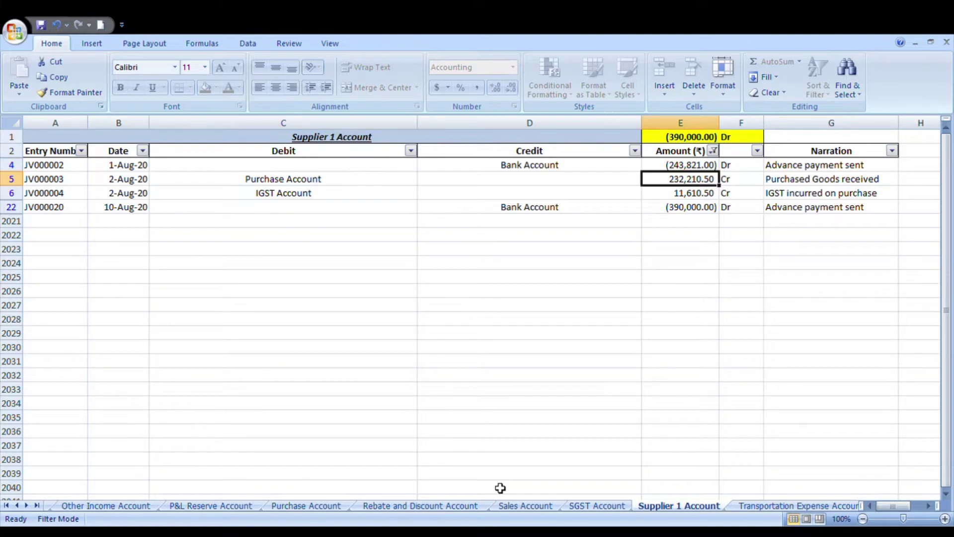
{"action": "key", "text": "Down"}
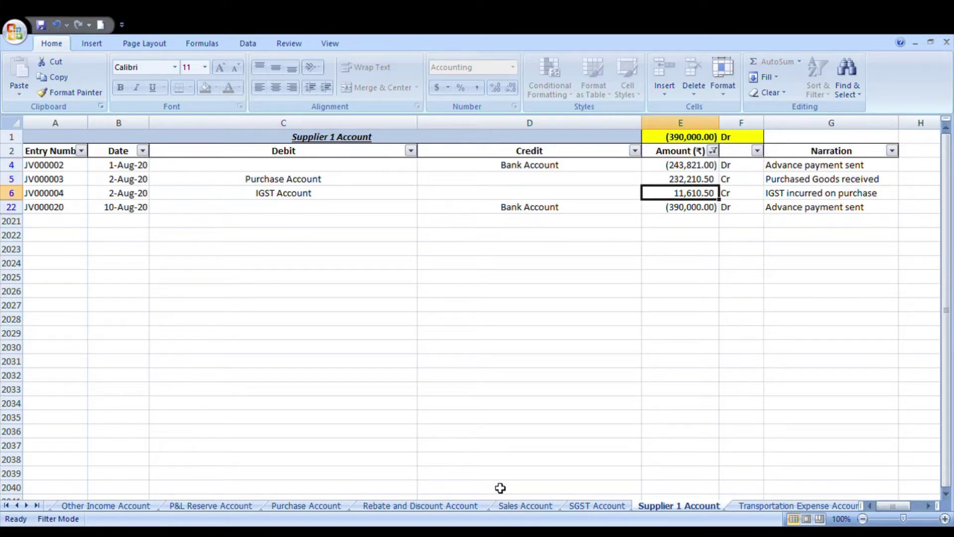
Go back through the ledger sheets past the Journal and open the Stock Register sheet.
{"action": "key", "text": "ctrl+Page_Up"}
{"action": "key", "text": "ctrl+Page_Up"}
{"action": "key", "text": "ctrl+Page_Up"}
{"action": "key", "text": "ctrl+Page_Up"}
{"action": "key", "text": "ctrl+Page_Up"}
{"action": "key", "text": "ctrl+Page_Up"}
{"action": "key", "text": "ctrl+Page_Up"}
{"action": "key", "text": "ctrl+Page_Up"}
{"action": "key", "text": "ctrl+Page_Up"}
{"action": "key", "text": "ctrl+Page_Up"}
{"action": "key", "text": "ctrl+Page_Up"}
{"action": "key", "text": "ctrl+Page_Up"}
{"action": "key", "text": "ctrl+Page_Up"}
{"action": "key", "text": "ctrl+Page_Up"}
{"action": "key", "text": "ctrl+Page_Up"}
{"action": "key", "text": "ctrl+Page_Up"}
{"action": "key", "text": "ctrl+Page_Up"}
{"action": "key", "text": "ctrl+Page_Up"}
{"action": "key", "text": "ctrl+Page_Up"}
{"action": "key", "text": "ctrl+Page_Up"}
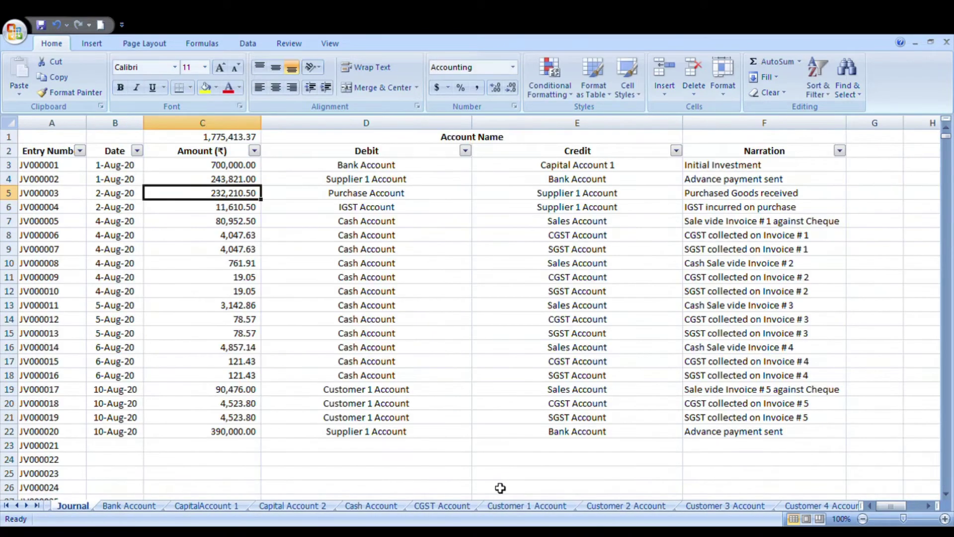
{"action": "key", "text": "ctrl+Page_Down"}
{"action": "key", "text": "ctrl+Page_Up"}
{"action": "key", "text": "ctrl+Page_Up"}
{"action": "key", "text": "ctrl+Page_Up"}
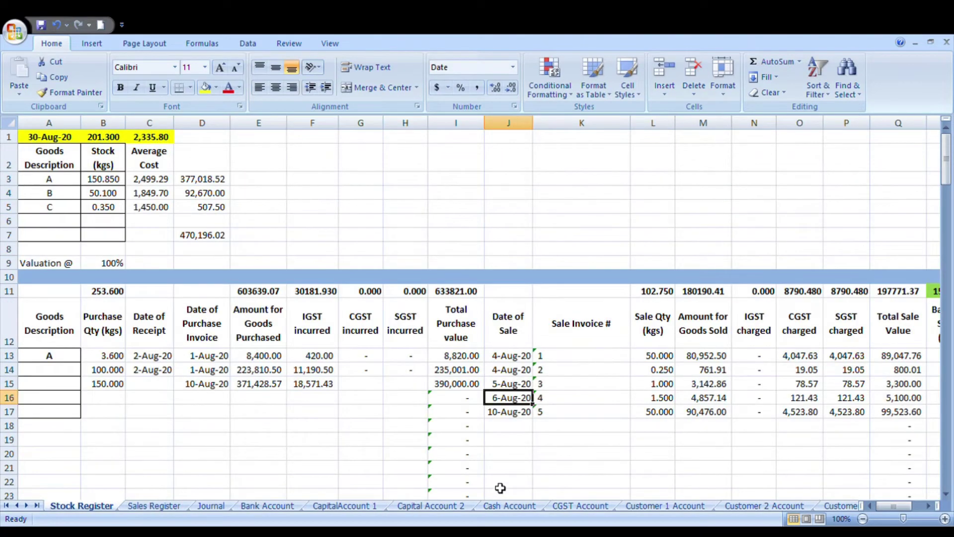
Look over the Stock Register from its top row down to the first sale date and first total purchase value.
{"action": "key", "text": "Up"}
{"action": "key", "text": "Up"}
{"action": "key", "text": "Up"}
{"action": "key", "text": "Up"}
{"action": "key", "text": "Up"}
{"action": "key", "text": "Up"}
{"action": "key", "text": "Up"}
{"action": "key", "text": "Up"}
{"action": "key", "text": "Up"}
{"action": "key", "text": "Up"}
{"action": "key", "text": "Up"}
{"action": "key", "text": "Up"}
{"action": "key", "text": "Up"}
{"action": "key", "text": "Up"}
{"action": "key", "text": "Up"}
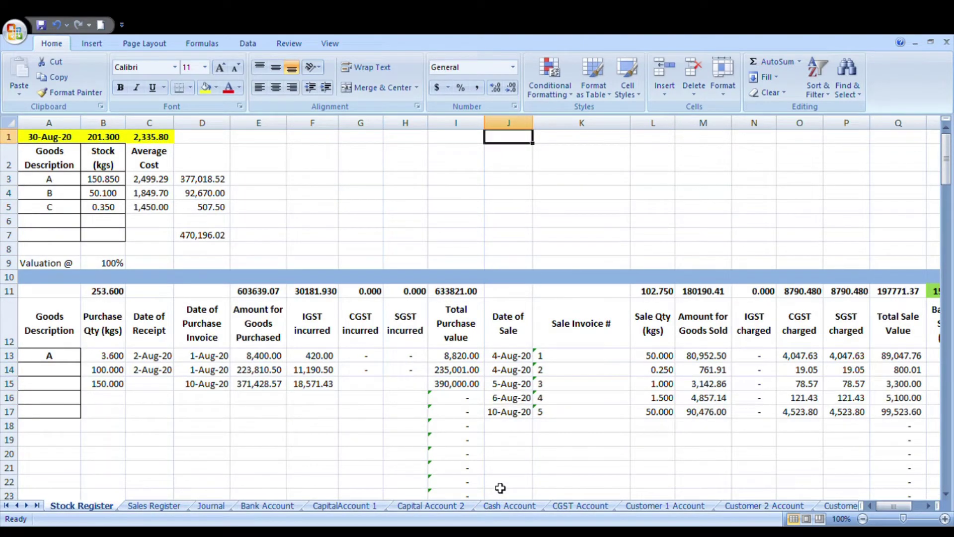
{"action": "key", "text": "Down"}
{"action": "key", "text": "Down"}
{"action": "key", "text": "Down"}
{"action": "key", "text": "Down"}
{"action": "key", "text": "Down"}
{"action": "key", "text": "Down"}
{"action": "key", "text": "Down"}
{"action": "key", "text": "Down"}
{"action": "key", "text": "Down"}
{"action": "key", "text": "Down"}
{"action": "key", "text": "Down"}
{"action": "key", "text": "Down"}
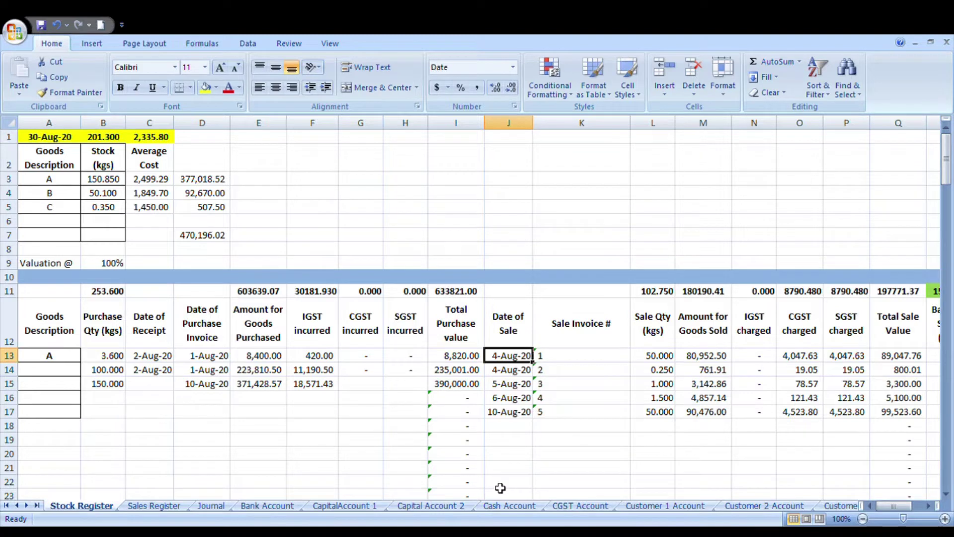
{"action": "key", "text": "Left"}
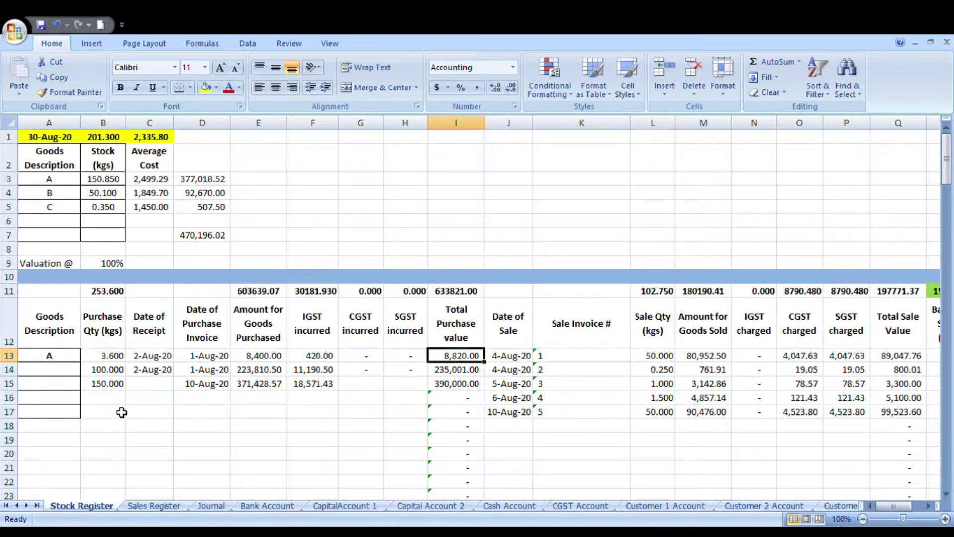
Go back to the stock summary and highlight goods A, B and C, ending on good A.
{"action": "key", "text": "Left"}
{"action": "key", "text": "Left"}
{"action": "key", "text": "Left"}
{"action": "key", "text": "Left"}
{"action": "key", "text": "Left"}
{"action": "key", "text": "Left"}
{"action": "key", "text": "Left"}
{"action": "key", "text": "Left"}
{"action": "key", "text": "Up"}
{"action": "key", "text": "Up"}
{"action": "key", "text": "Up"}
{"action": "key", "text": "Up"}
{"action": "key", "text": "Up"}
{"action": "key", "text": "Up"}
{"action": "key", "text": "Up"}
{"action": "key", "text": "Up"}
{"action": "key", "text": "Up"}
{"action": "key", "text": "Up"}
{"action": "key", "text": "Up"}
{"action": "key", "text": "Up"}
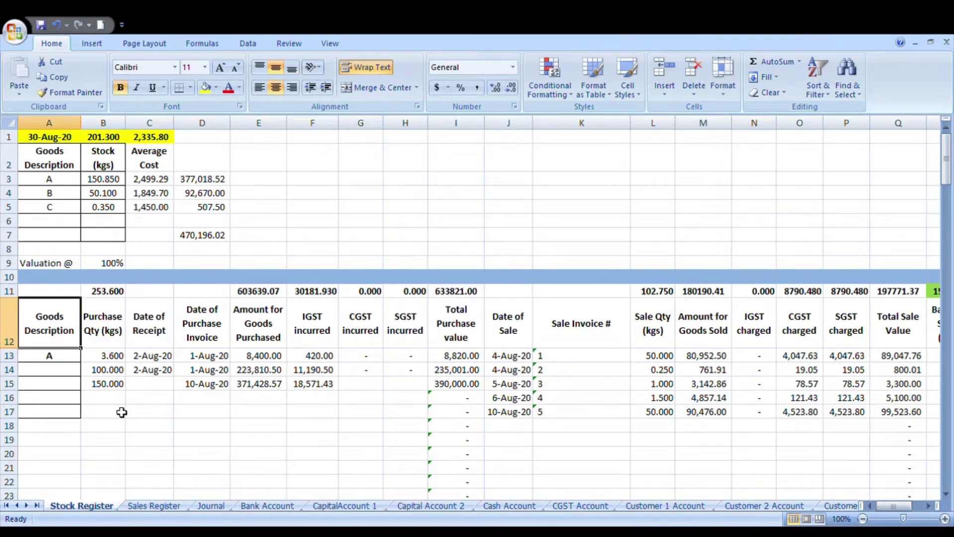
{"action": "key", "text": "Down"}
{"action": "key", "text": "Down"}
{"action": "key", "text": "shift+Down"}
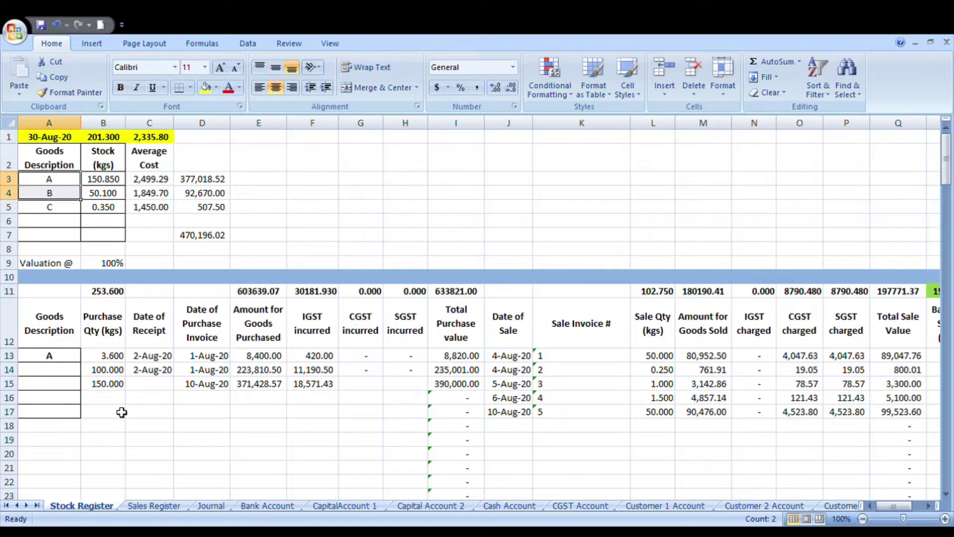
{"action": "key", "text": "shift+Down"}
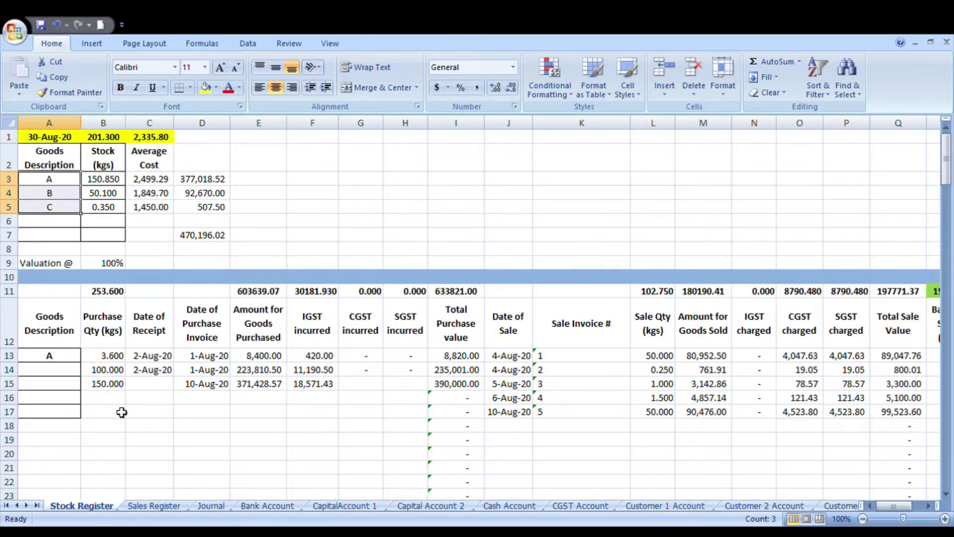
{"action": "key", "text": "shift+Up"}
{"action": "key", "text": "shift+Up"}
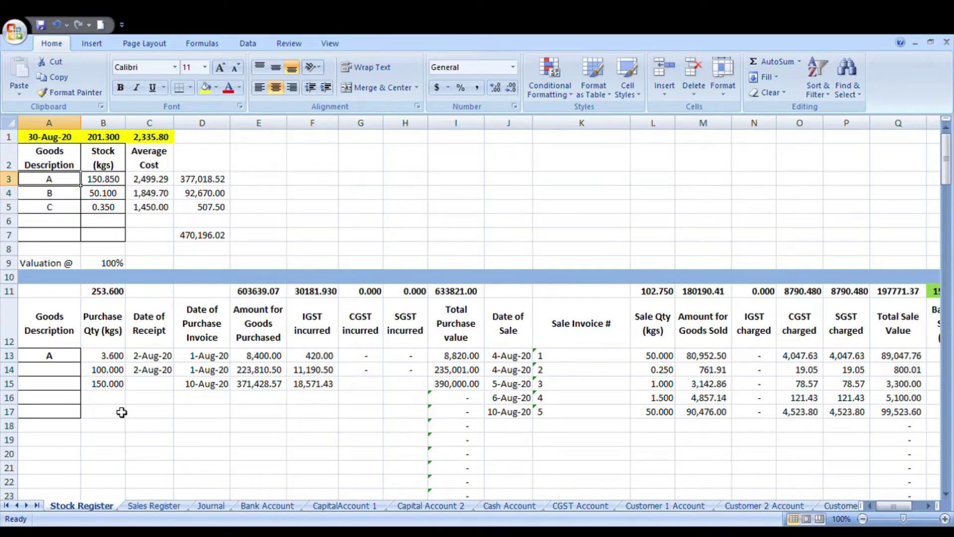
Move down to good A's first purchase row and check its purchase quantity and date of receipt.
{"action": "key", "text": "Down"}
{"action": "key", "text": "Down"}
{"action": "key", "text": "Down"}
{"action": "key", "text": "Down"}
{"action": "key", "text": "Down"}
{"action": "key", "text": "Down"}
{"action": "key", "text": "Down"}
{"action": "key", "text": "Down"}
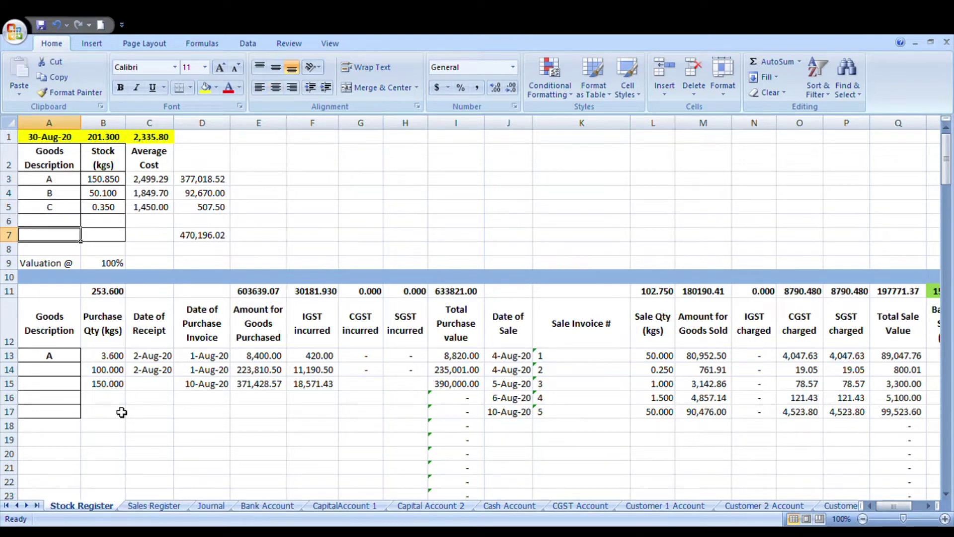
{"action": "key", "text": "Down"}
{"action": "key", "text": "Down"}
{"action": "key", "text": "Right"}
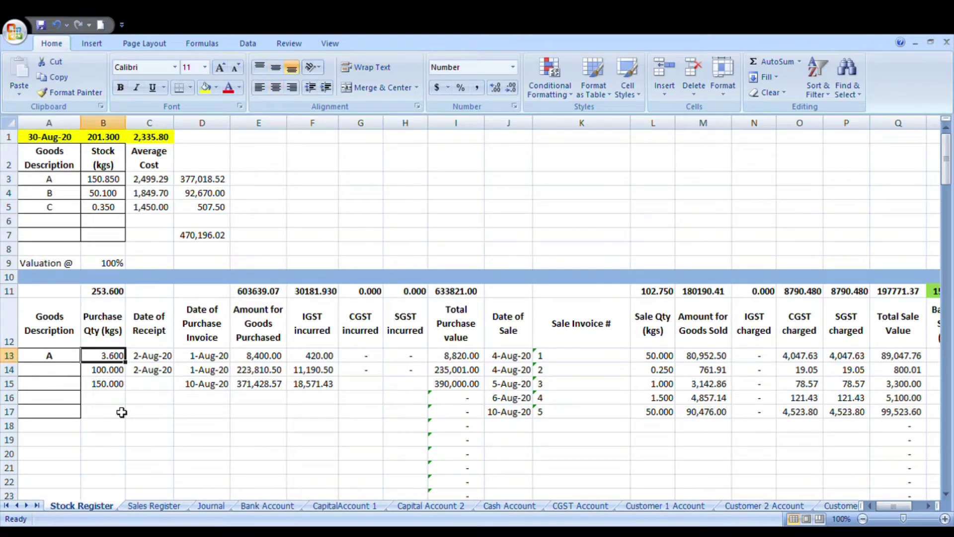
{"action": "key", "text": "Right"}
{"action": "key", "text": "Left"}
{"action": "key", "text": "Right"}
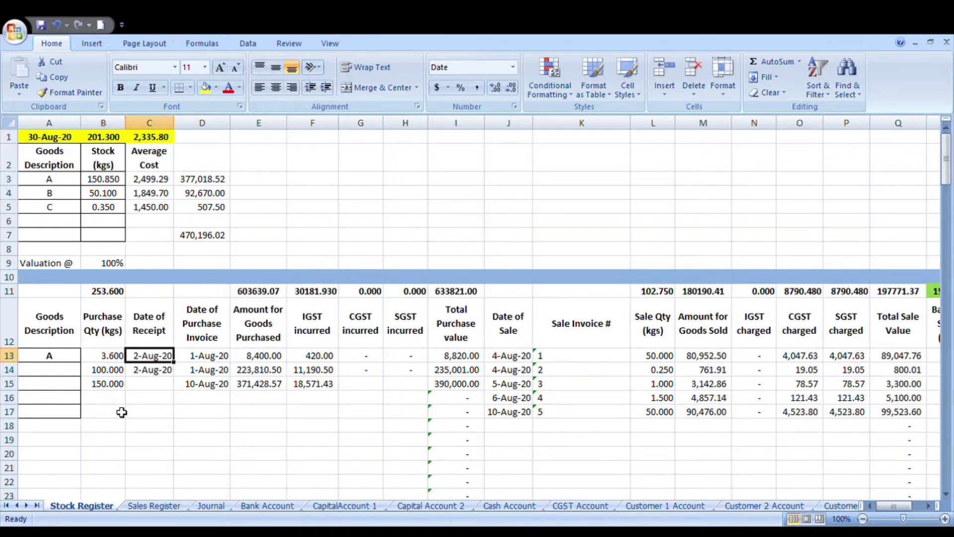
Compare the purchase invoice dates with the dates of receipt for the first two purchases.
{"action": "key", "text": "Up"}
{"action": "key", "text": "Right"}
{"action": "key", "text": "Down"}
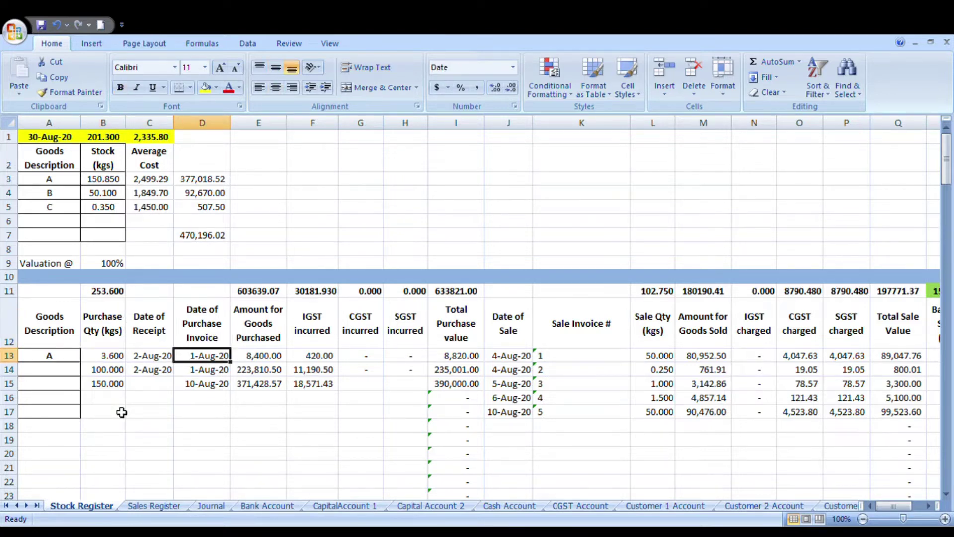
{"action": "key", "text": "Down"}
{"action": "key", "text": "Left"}
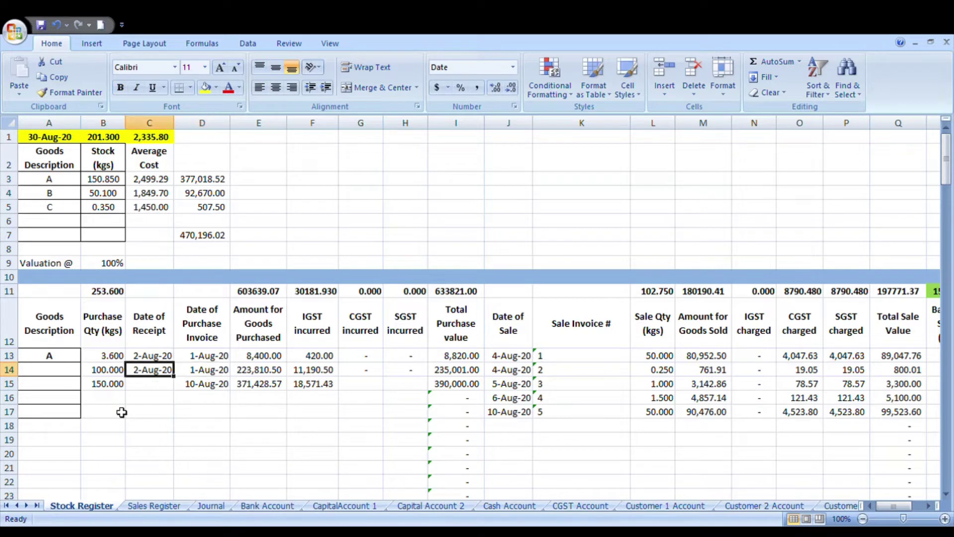
{"action": "key", "text": "Up"}
{"action": "key", "text": "Right"}
{"action": "key", "text": "Up"}
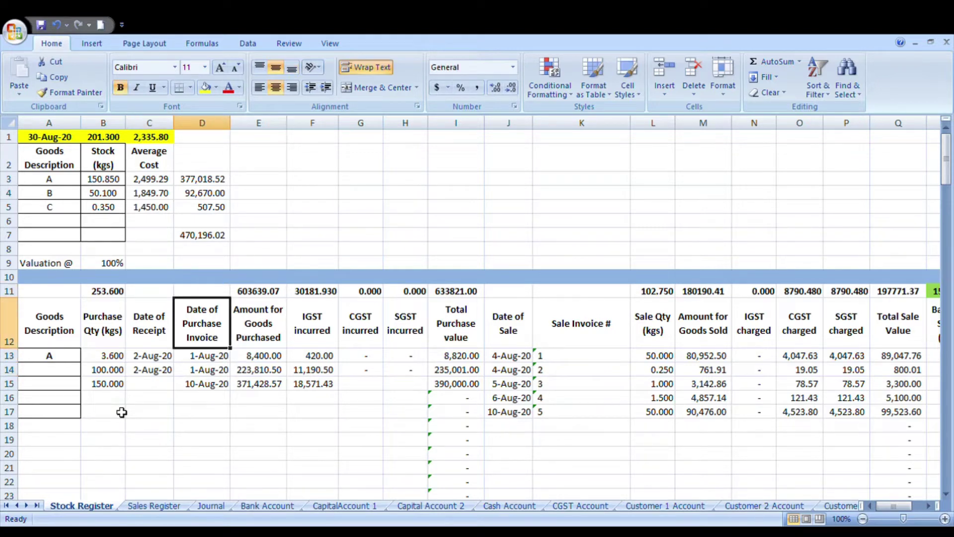
{"action": "key", "text": "Down"}
{"action": "key", "text": "Left"}
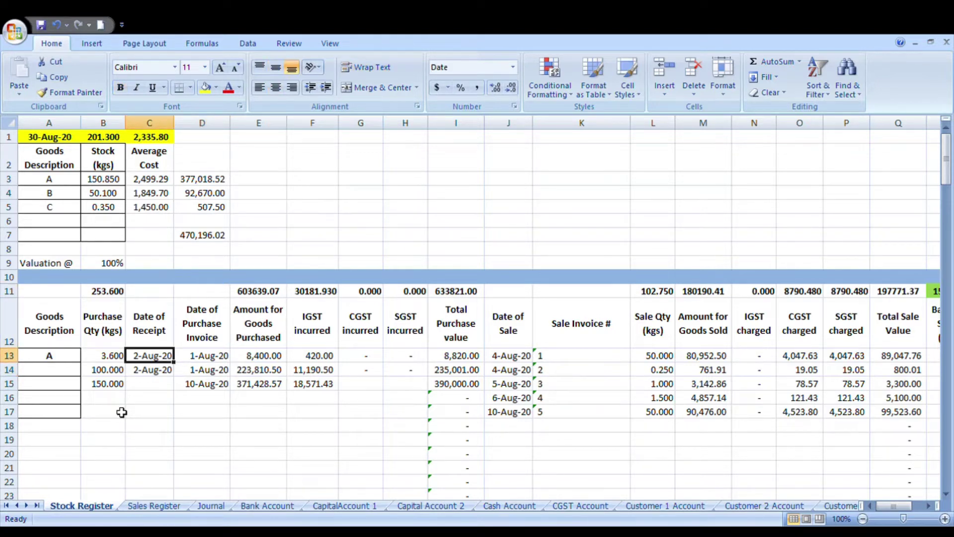
Check the second purchase's receipt date and quantity, then return to the first purchase's invoice date.
{"action": "key", "text": "Down"}
{"action": "key", "text": "Up"}
{"action": "key", "text": "Left"}
{"action": "key", "text": "Down"}
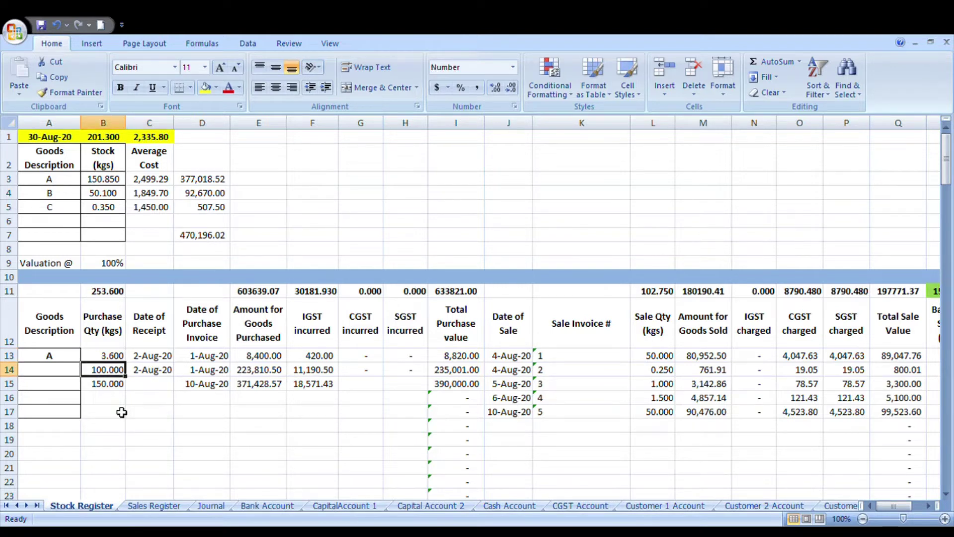
{"action": "key", "text": "Up"}
{"action": "key", "text": "Right"}
{"action": "key", "text": "Right"}
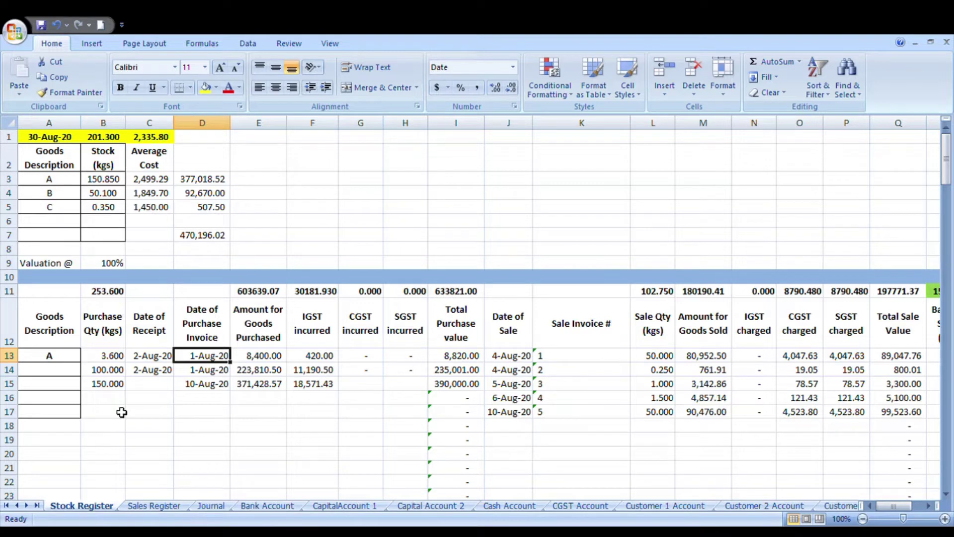
Review the goods amounts, IGST, CGST, SGST and total purchase values of the first two purchases.
{"action": "key", "text": "Right"}
{"action": "key", "text": "Down"}
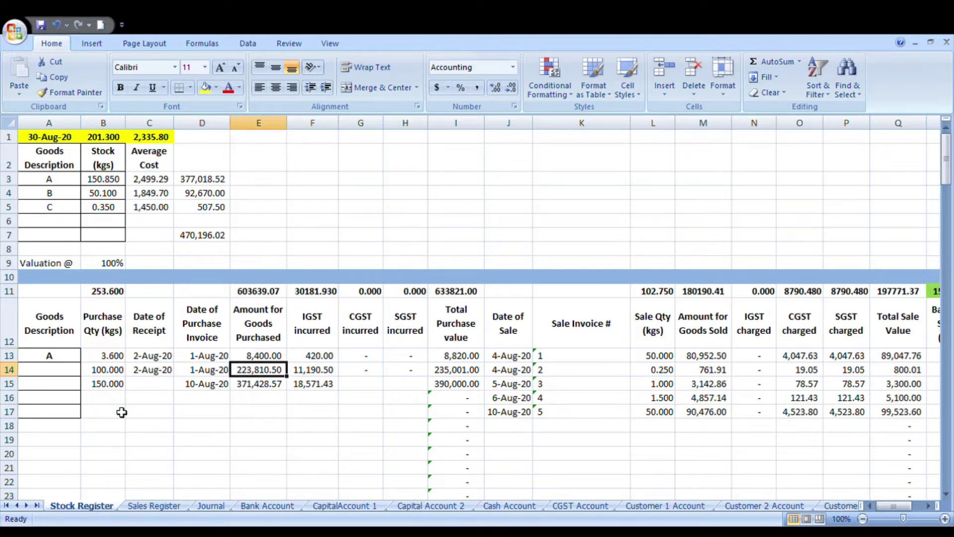
{"action": "key", "text": "Right"}
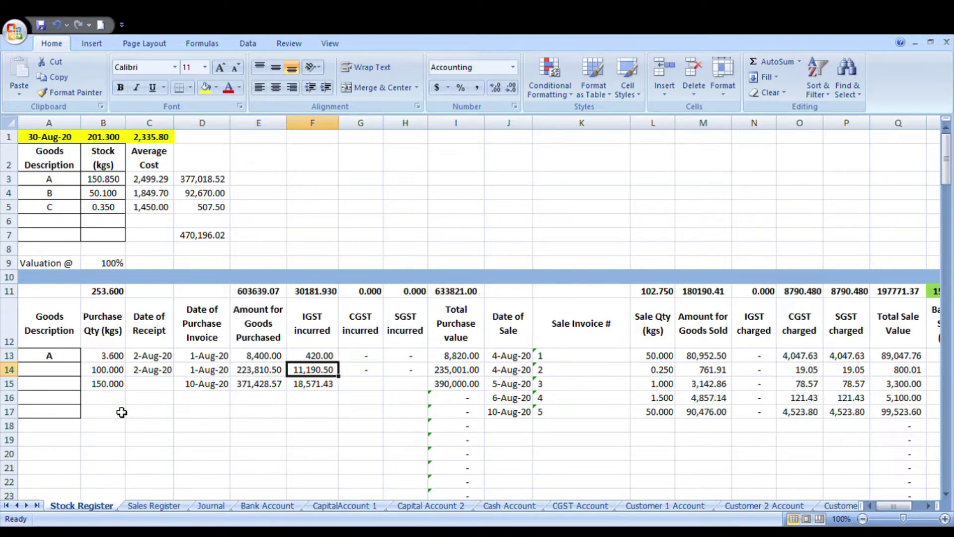
{"action": "key", "text": "Up"}
{"action": "key", "text": "Right"}
{"action": "key", "text": "Right"}
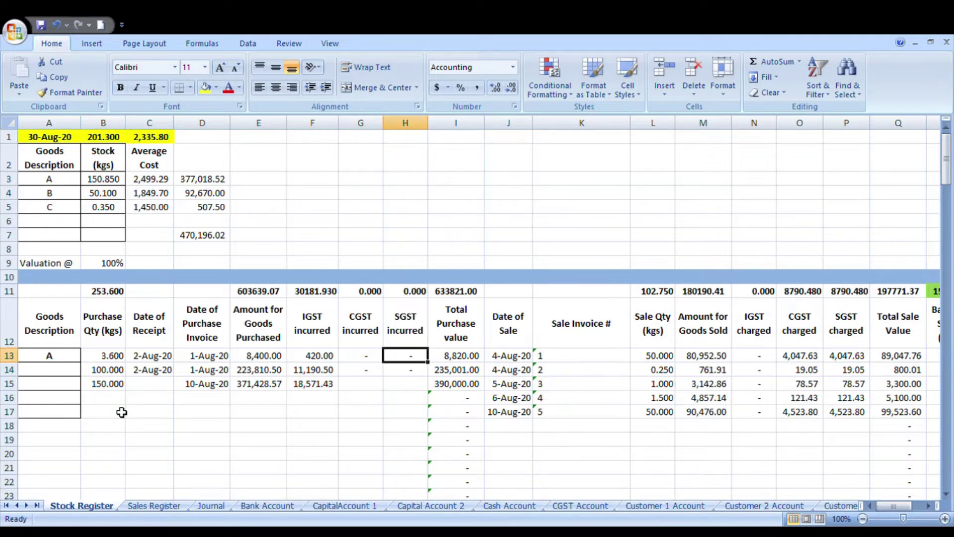
{"action": "key", "text": "Right"}
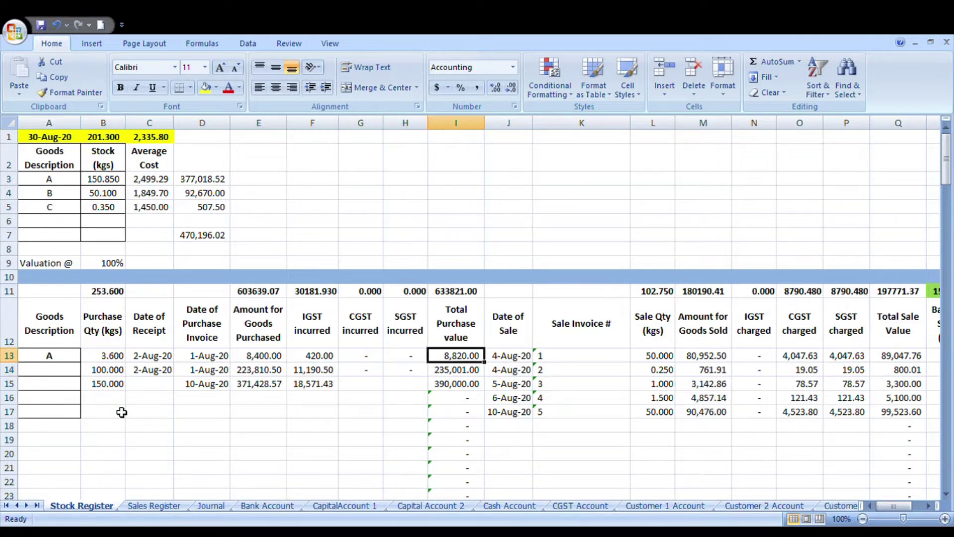
{"action": "key", "text": "Down"}
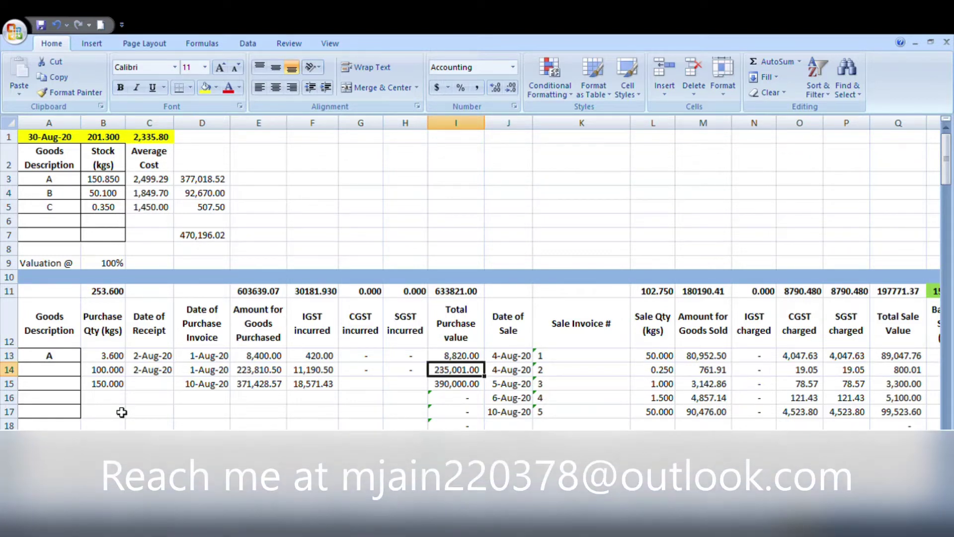
Look at the first sale's date and invoice number and the second sale's date in the Stock Register.
{"action": "key", "text": "Up"}
{"action": "key", "text": "Right"}
{"action": "key", "text": "Right"}
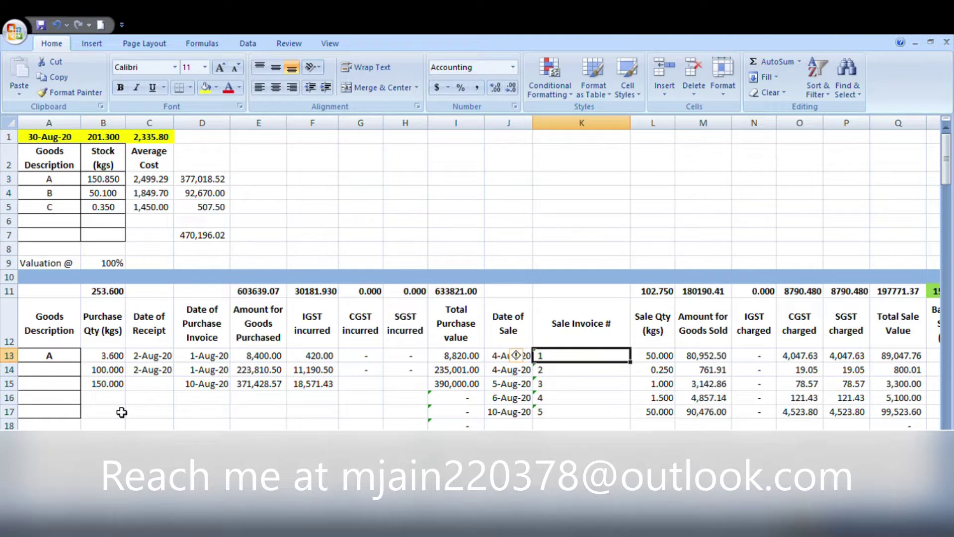
{"action": "key", "text": "Left"}
{"action": "key", "text": "Down"}
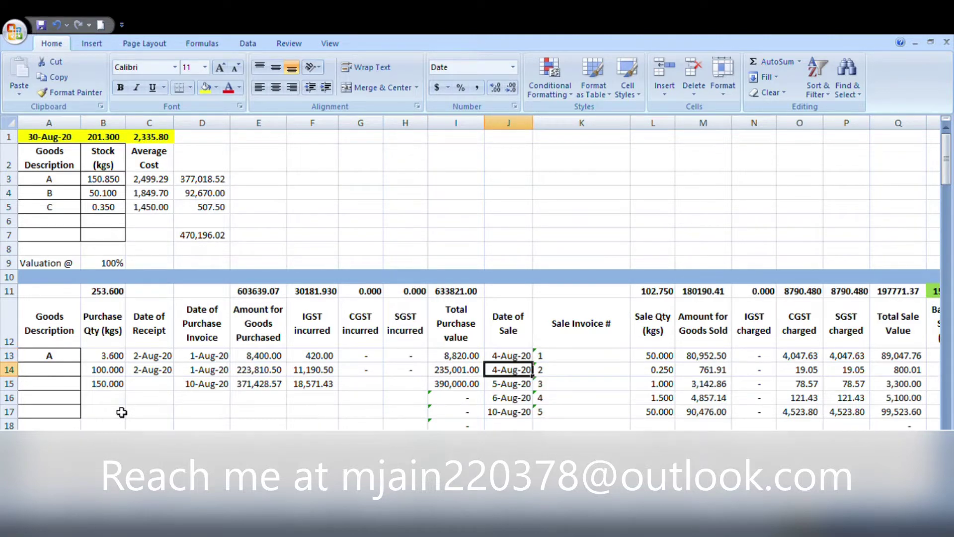
Open the Sales Register sheet and go to the first sale's date.
{"action": "key", "text": "ctrl+Page_Down"}
{"action": "key", "text": "Up"}
{"action": "key", "text": "Up"}
{"action": "key", "text": "Up"}
{"action": "key", "text": "Up"}
{"action": "key", "text": "Up"}
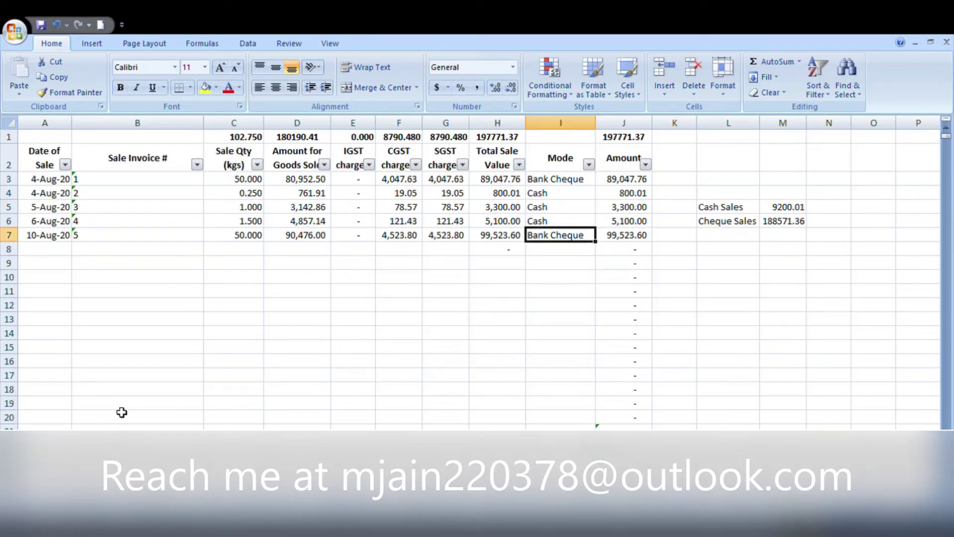
{"action": "key", "text": "Left"}
{"action": "key", "text": "Left"}
{"action": "key", "text": "Left"}
{"action": "key", "text": "Left"}
{"action": "key", "text": "Left"}
{"action": "key", "text": "Left"}
{"action": "key", "text": "Left"}
{"action": "key", "text": "Left"}
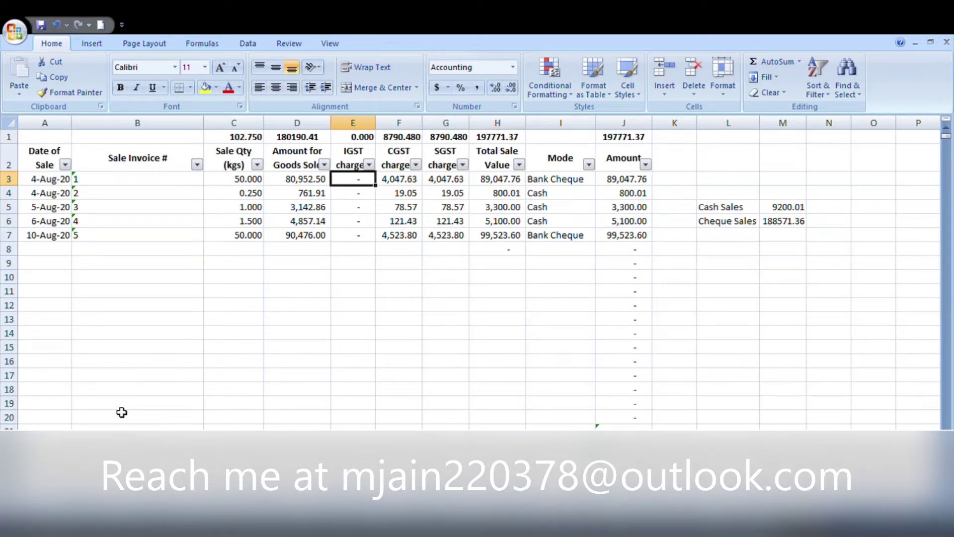
Review the first sale's invoice number, quantity and date in the Sales Register.
{"action": "key", "text": "Right"}
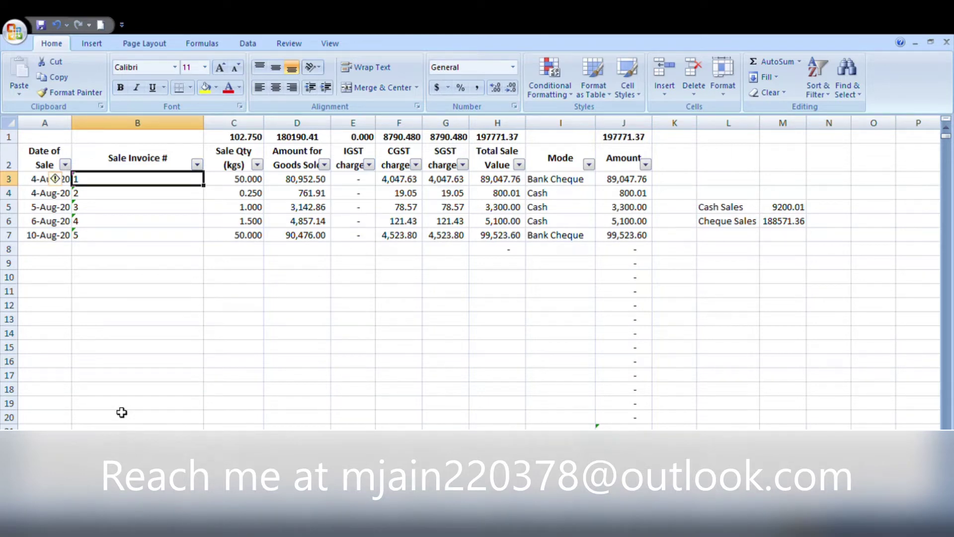
{"action": "key", "text": "Down"}
{"action": "key", "text": "Up"}
{"action": "key", "text": "Right"}
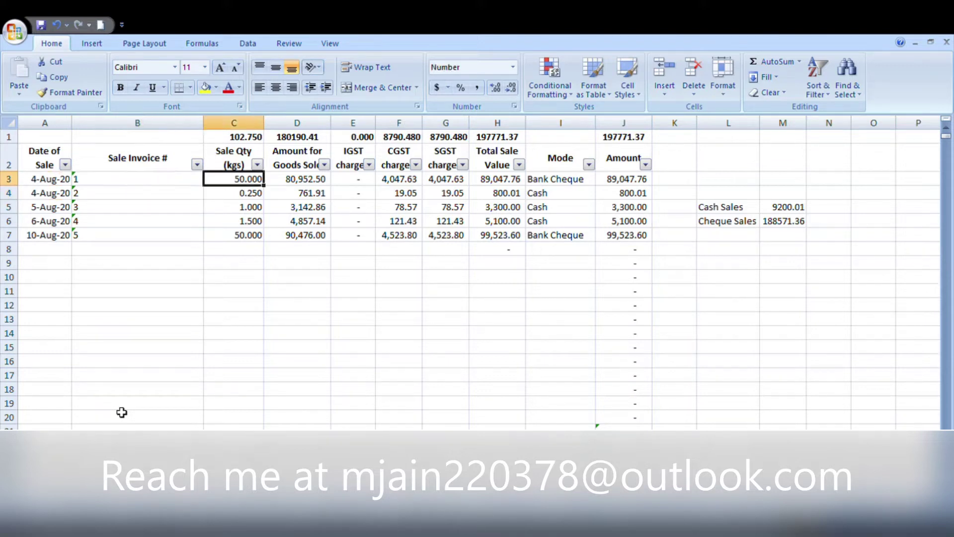
{"action": "key", "text": "Left"}
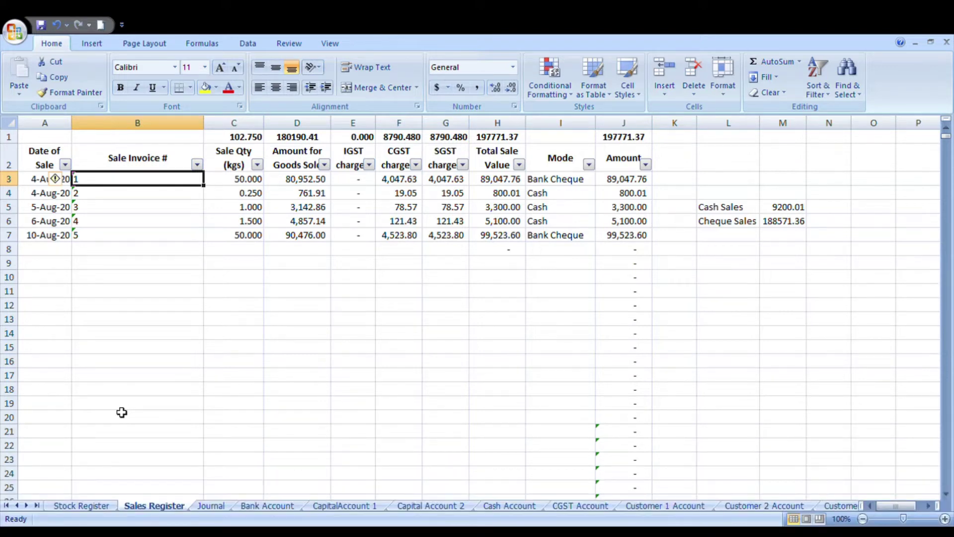
{"action": "key", "text": "Right"}
{"action": "key", "text": "Left"}
{"action": "key", "text": "Left"}
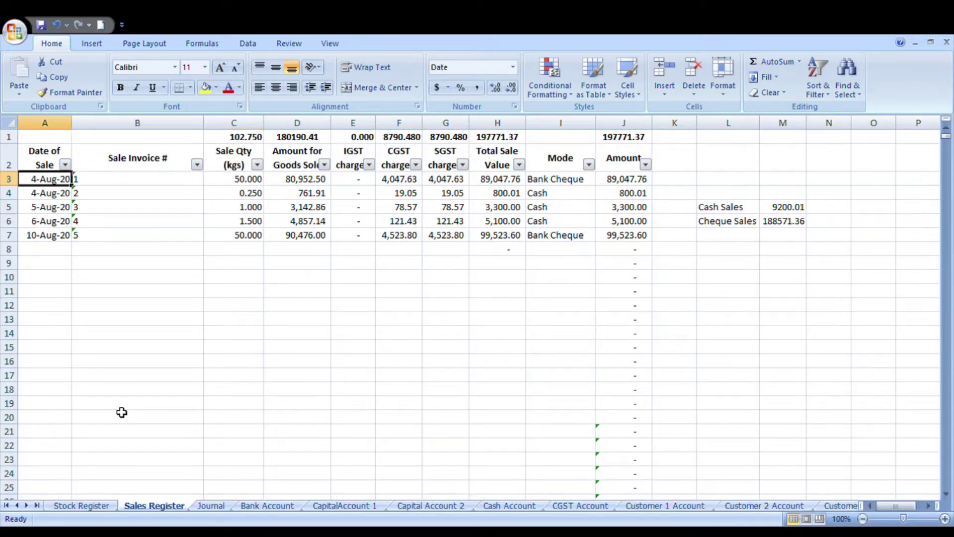
{"action": "key", "text": "Right"}
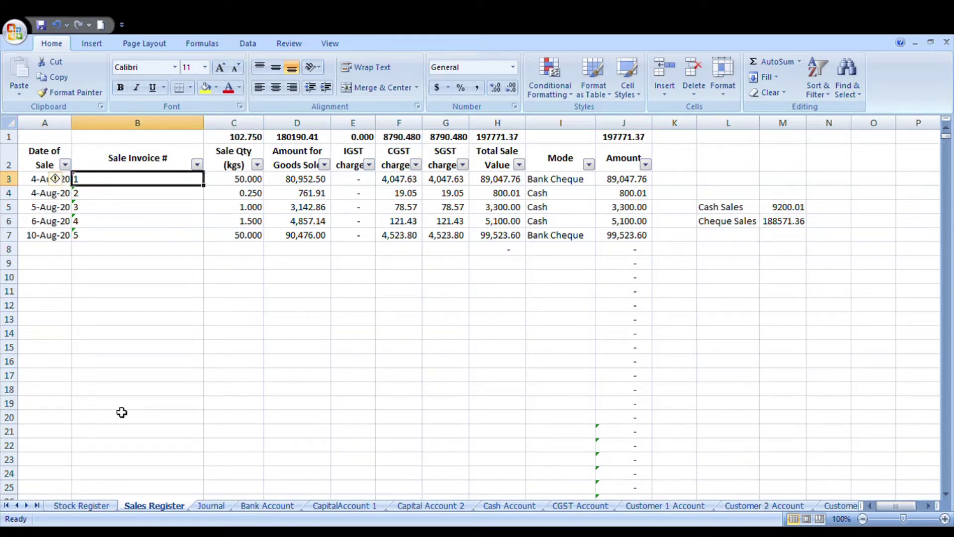
Examine the first sale's goods amount, CGST, SGST, total sale value and payment mode.
{"action": "key", "text": "Right"}
{"action": "key", "text": "Right"}
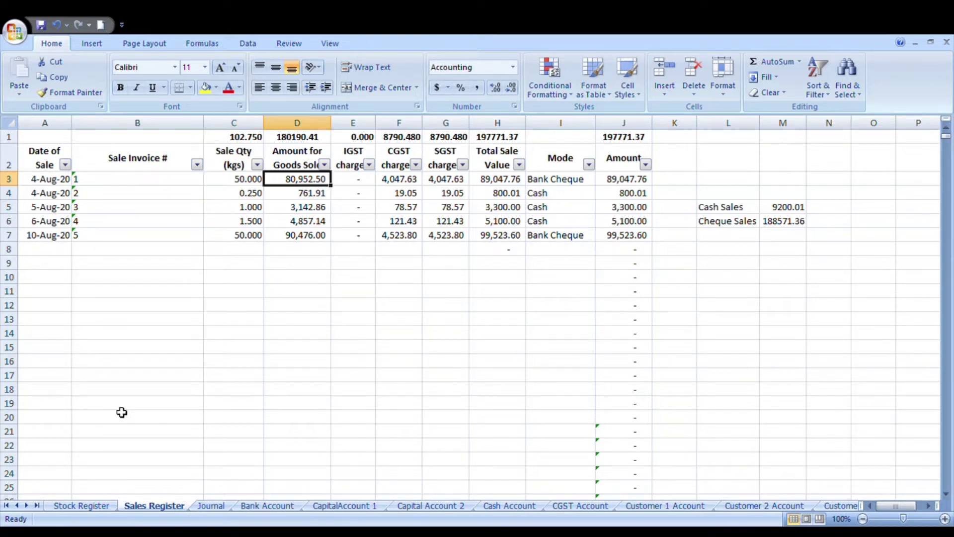
{"action": "key", "text": "Right"}
{"action": "key", "text": "Right"}
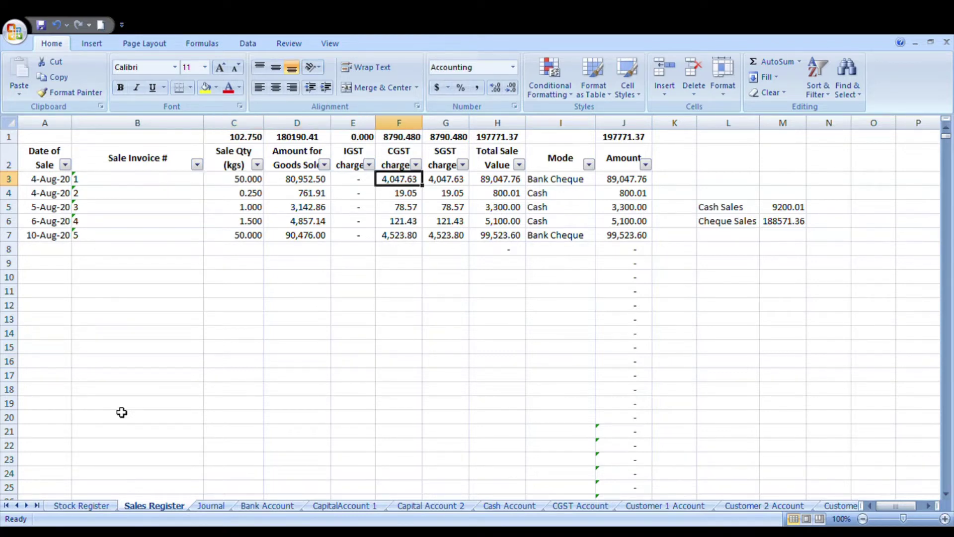
{"action": "key", "text": "Right"}
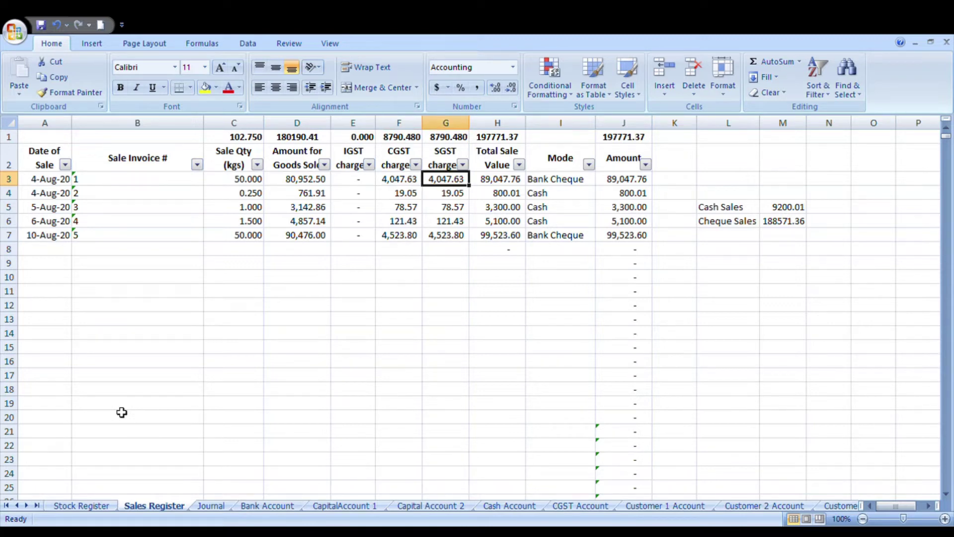
{"action": "key", "text": "Left"}
{"action": "key", "text": "Right"}
{"action": "key", "text": "Right"}
{"action": "key", "text": "Right"}
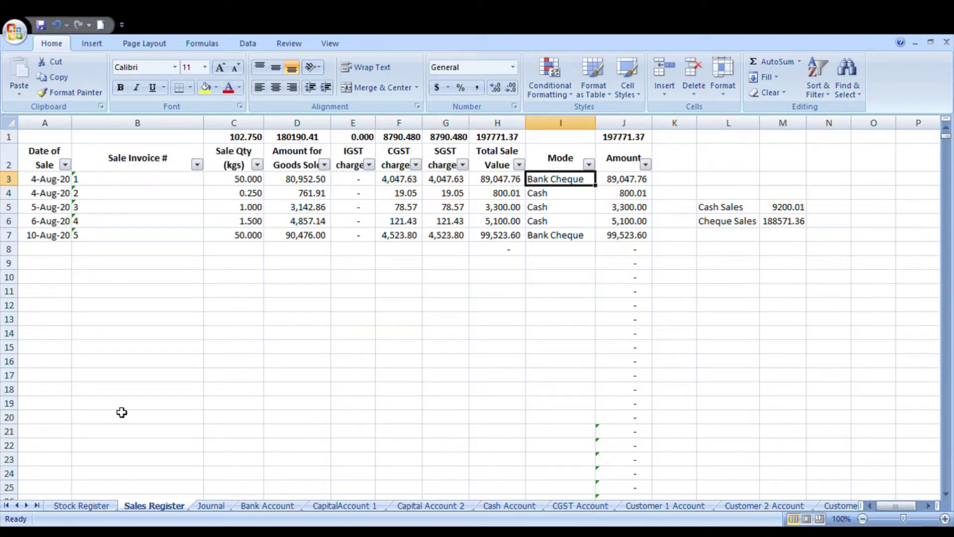
Check the second sale's payment mode, total sale value and sale quantity.
{"action": "key", "text": "Down"}
{"action": "key", "text": "Left"}
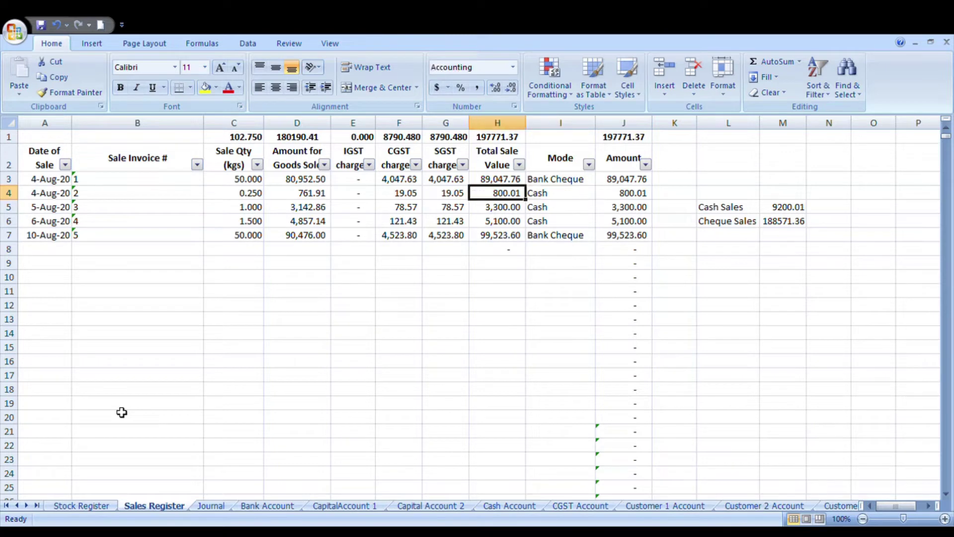
{"action": "key", "text": "Home"}
{"action": "key", "text": "Right"}
{"action": "key", "text": "Right"}
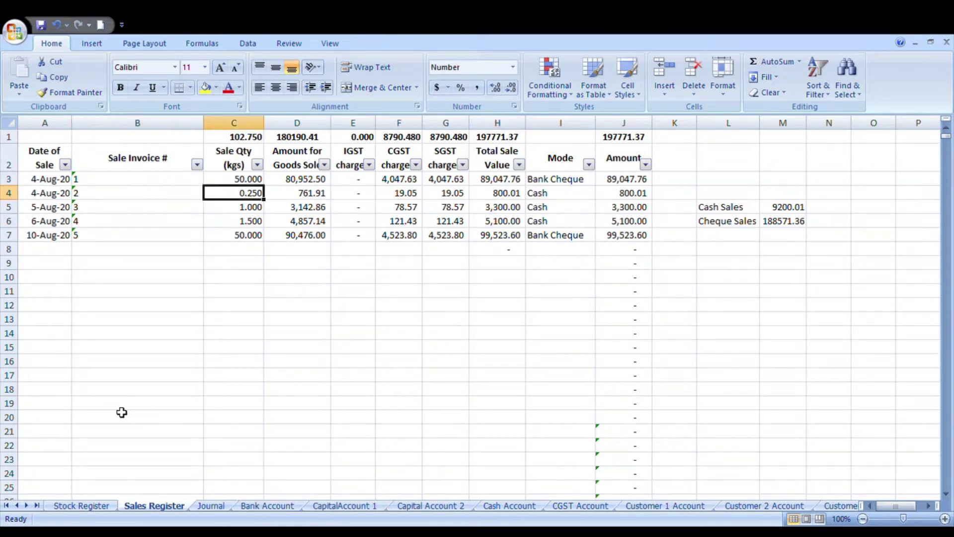
Follow the second sale's row from the goods amount to the amount by mode and return to its total sale value.
{"action": "key", "text": "Right"}
{"action": "key", "text": "Right"}
{"action": "key", "text": "Right"}
{"action": "key", "text": "Right"}
{"action": "key", "text": "Right"}
{"action": "key", "text": "Right"}
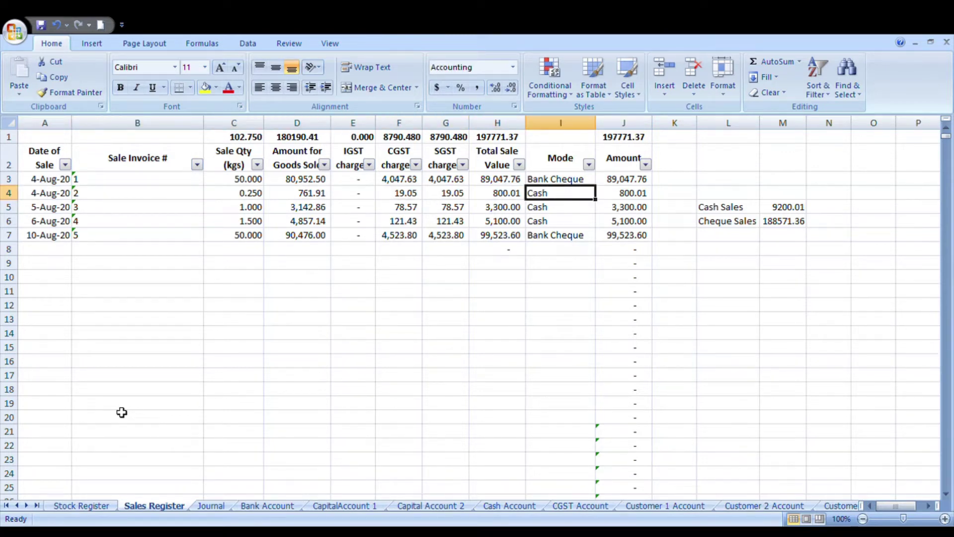
{"action": "key", "text": "Right"}
{"action": "key", "text": "Left"}
{"action": "key", "text": "Left"}
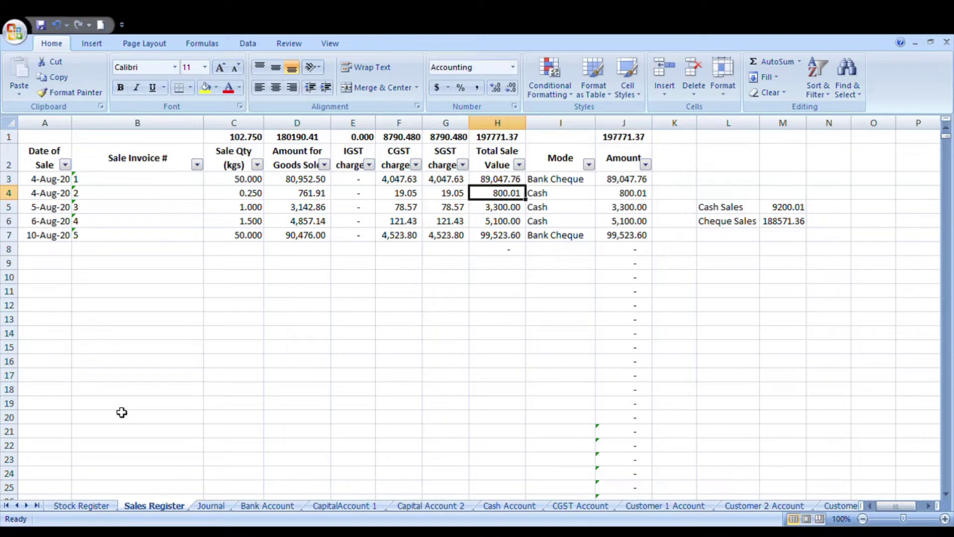
Highlight all five recorded sales in the Sales Register, from the sale date through the payment mode.
{"action": "key", "text": "Home"}
{"action": "key", "text": "Up"}
{"action": "key", "text": "shift+Down"}
{"action": "key", "text": "shift+Down"}
{"action": "key", "text": "shift+Down"}
{"action": "key", "text": "shift+Down"}
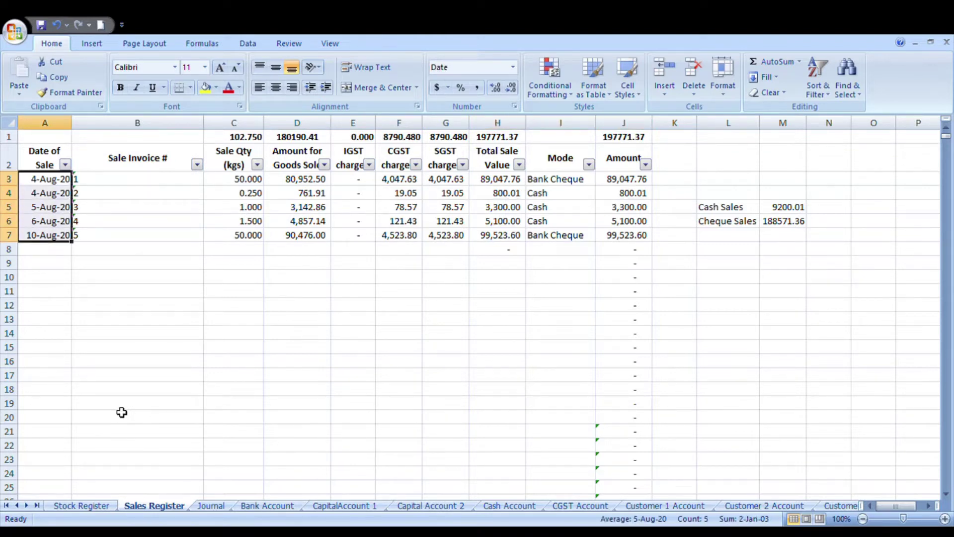
{"action": "key", "text": "shift+Right"}
{"action": "key", "text": "shift+Right"}
{"action": "key", "text": "shift+Right"}
{"action": "key", "text": "shift+Right"}
{"action": "key", "text": "shift+Right"}
{"action": "key", "text": "shift+Right"}
{"action": "key", "text": "shift+Right"}
{"action": "key", "text": "shift+Right"}
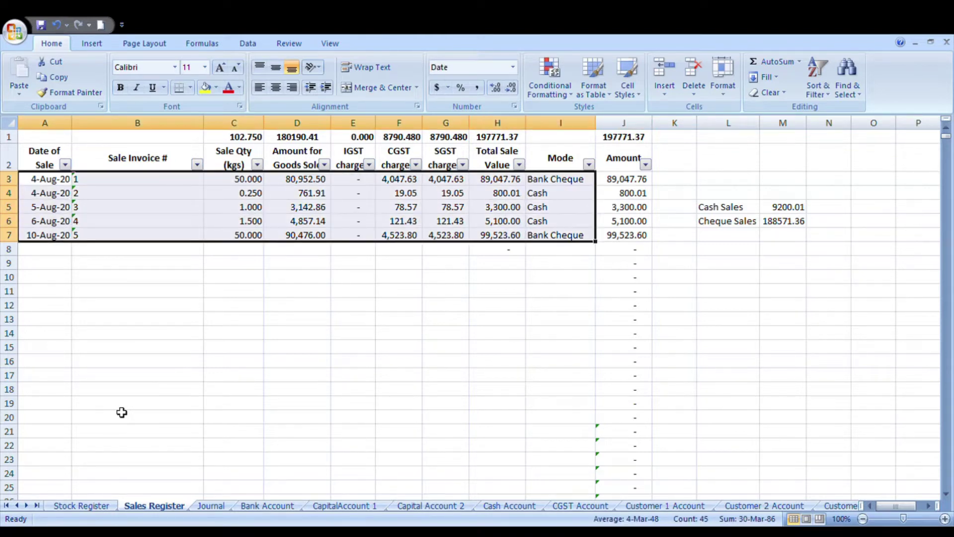
Check the second sale's quantity and goods amount, and the third sale's goods amount.
{"action": "key", "text": "Down"}
{"action": "key", "text": "Right"}
{"action": "key", "text": "Right"}
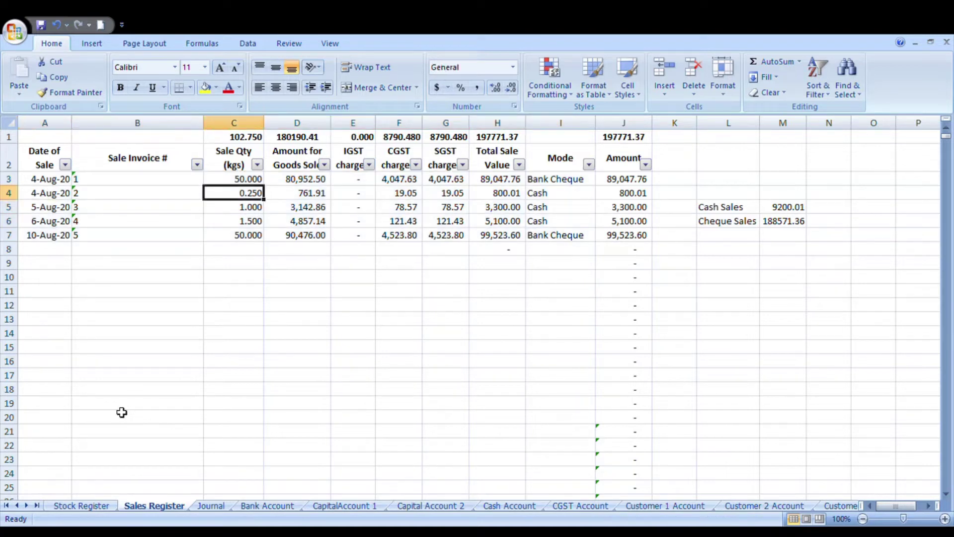
{"action": "key", "text": "Right"}
{"action": "key", "text": "Down"}
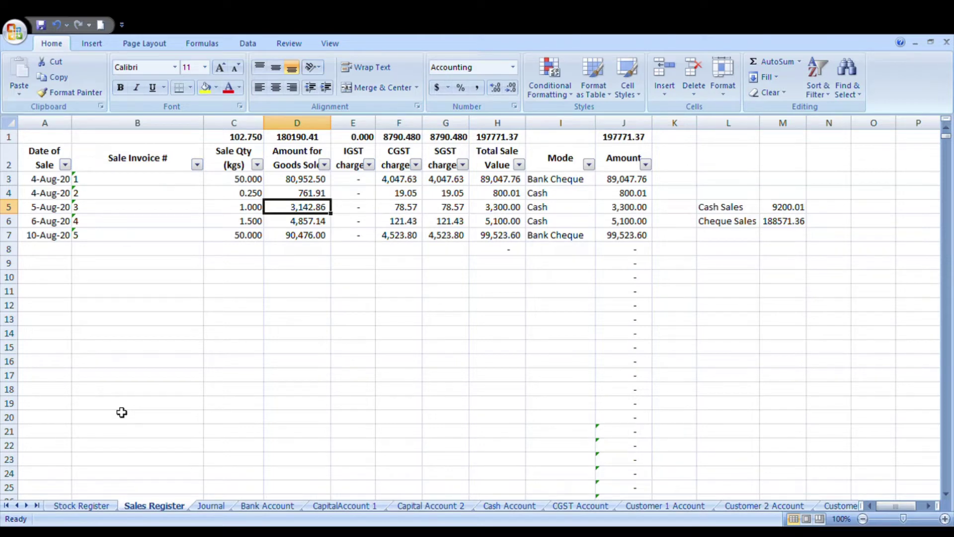
Compare the initial investment entry's Capital Account 1 credit in the Bank Account ledger with the Journal.
{"action": "key", "text": "ctrl+Page_Down"}
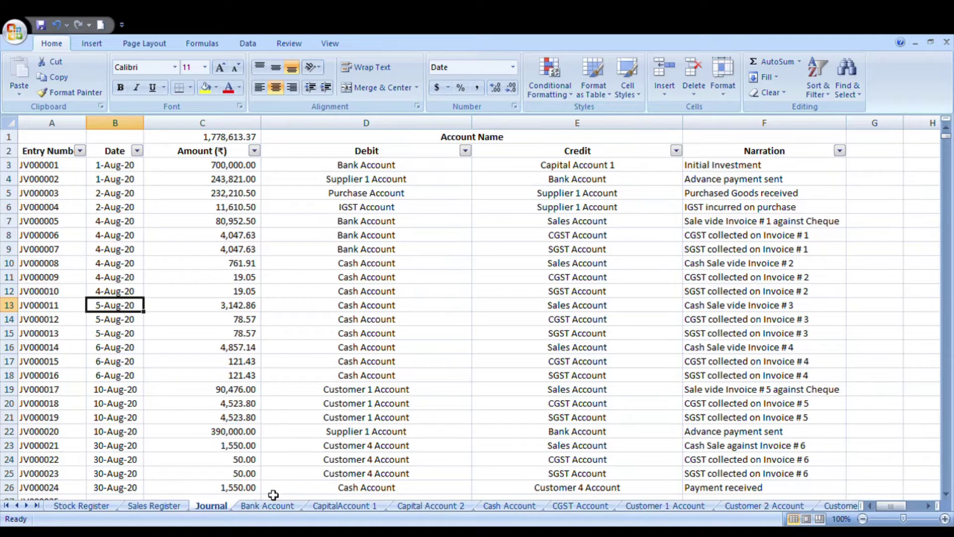
{"action": "left_click", "coordinate": [268, 506]}
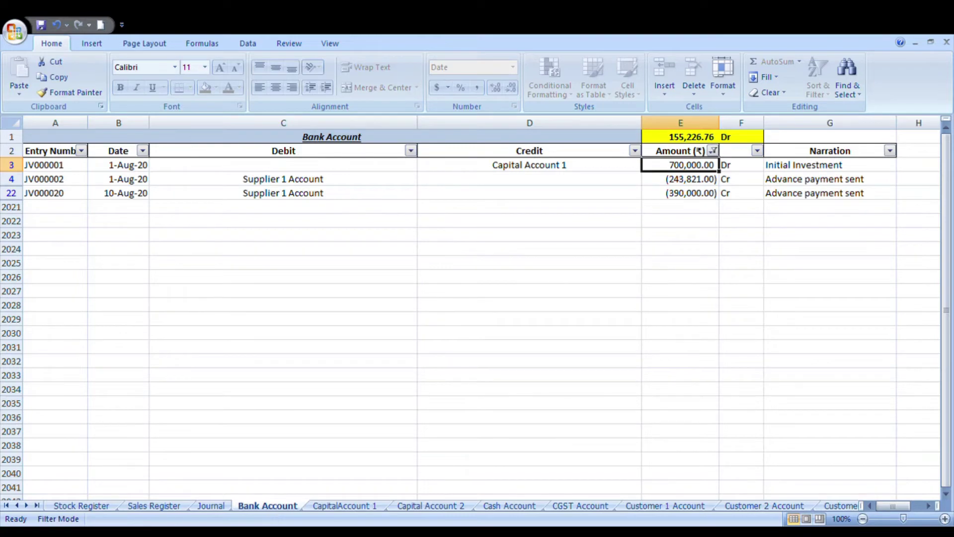
{"action": "left_click", "coordinate": [495, 169]}
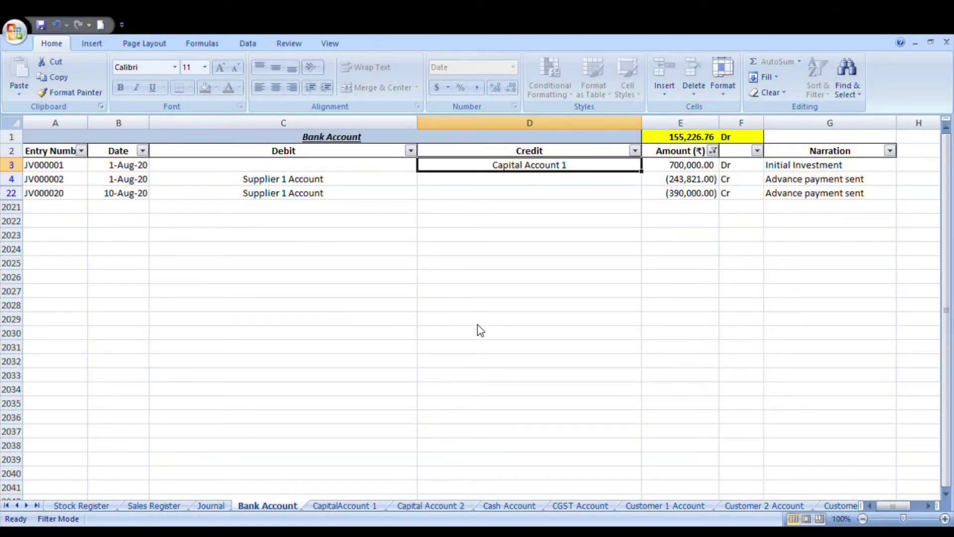
{"action": "key", "text": "ctrl+Page_Up"}
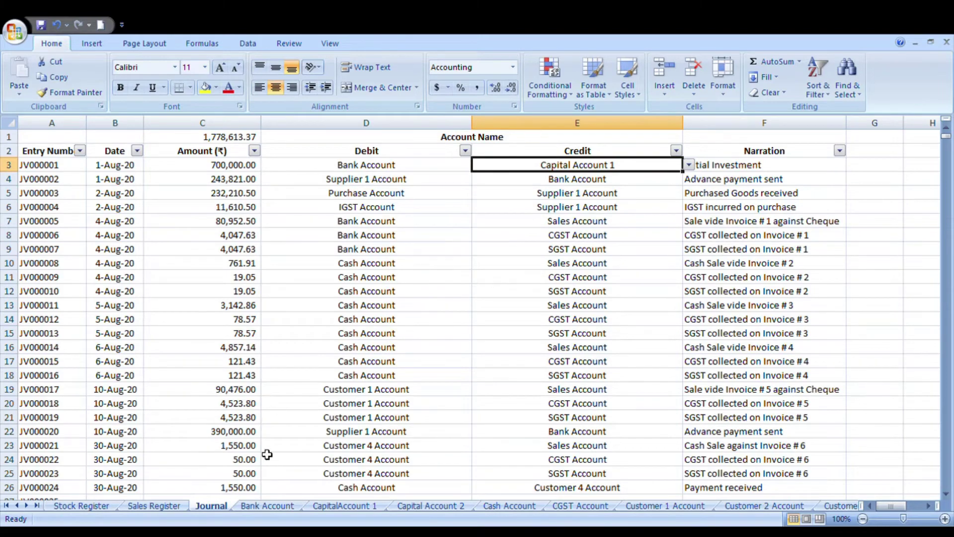
Trace the first Supplier 1 advance payment between the Bank Account ledger and the Journal.
{"action": "left_click", "coordinate": [275, 505]}
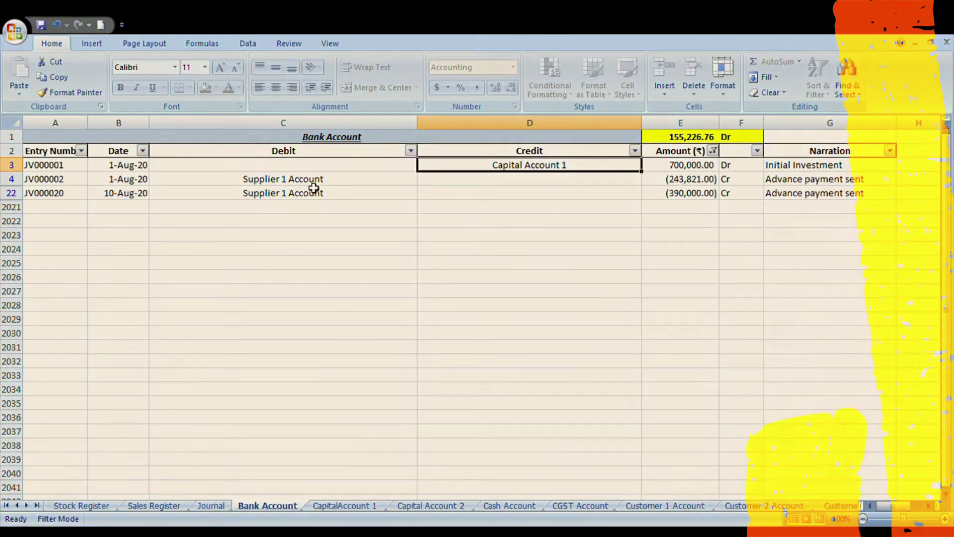
{"action": "left_click", "coordinate": [313, 182]}
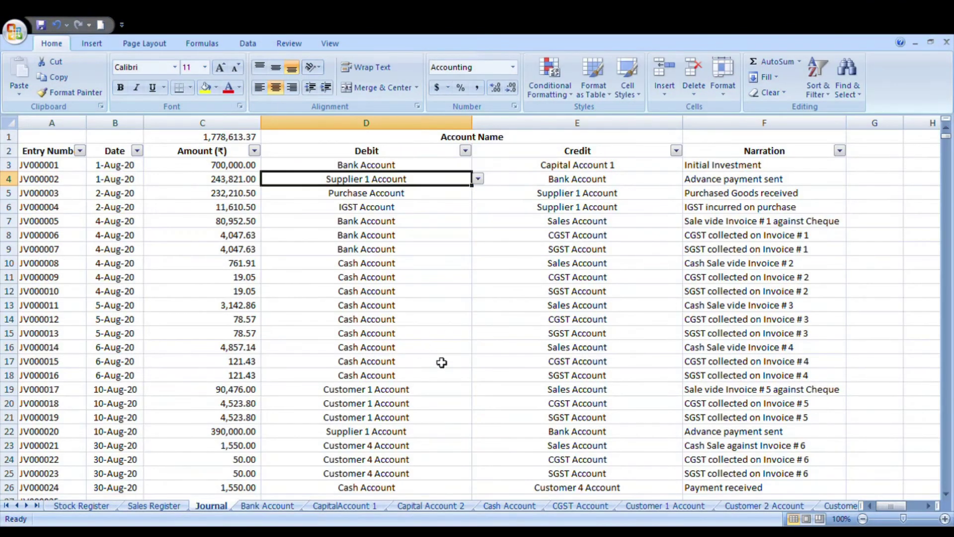
{"action": "left_click", "coordinate": [272, 509]}
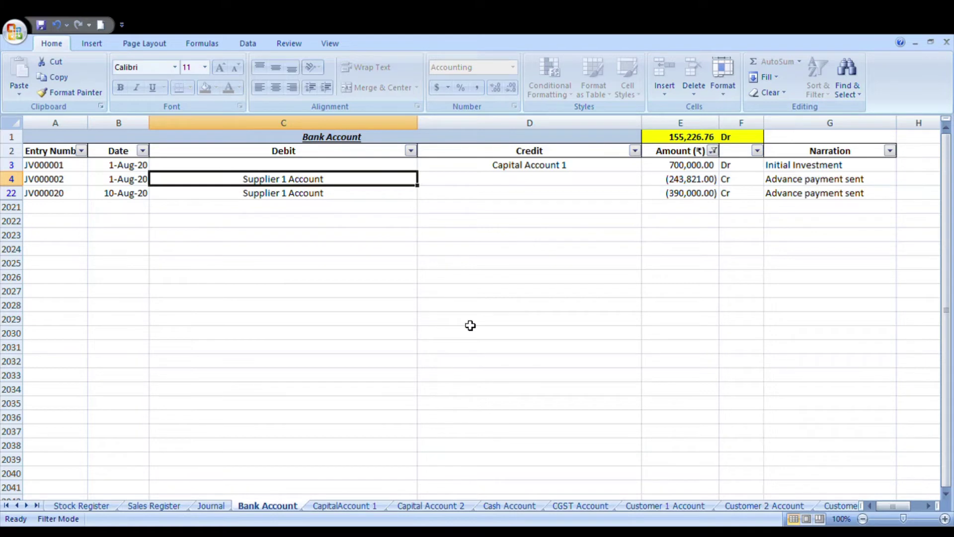
{"action": "left_click", "coordinate": [476, 275]}
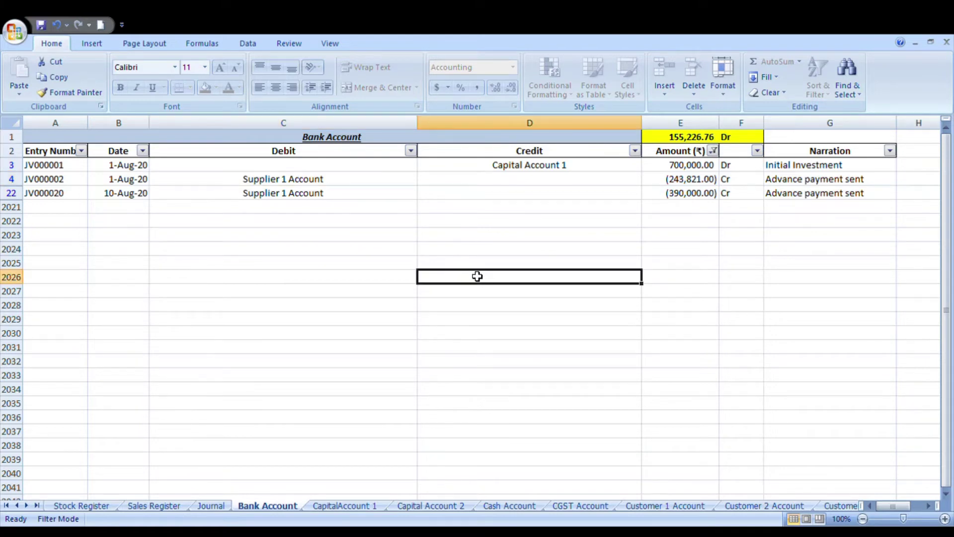
Open the Cash Account ledger and check the credit account and date of the Invoice #2 SGST entry.
{"action": "left_click", "coordinate": [432, 507]}
{"action": "left_click", "coordinate": [511, 507]}
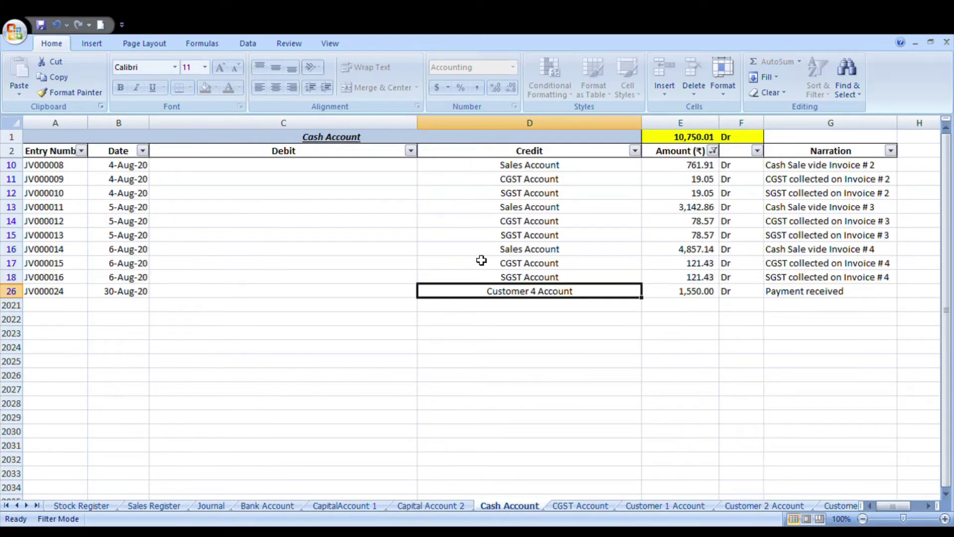
{"action": "left_click", "coordinate": [526, 197]}
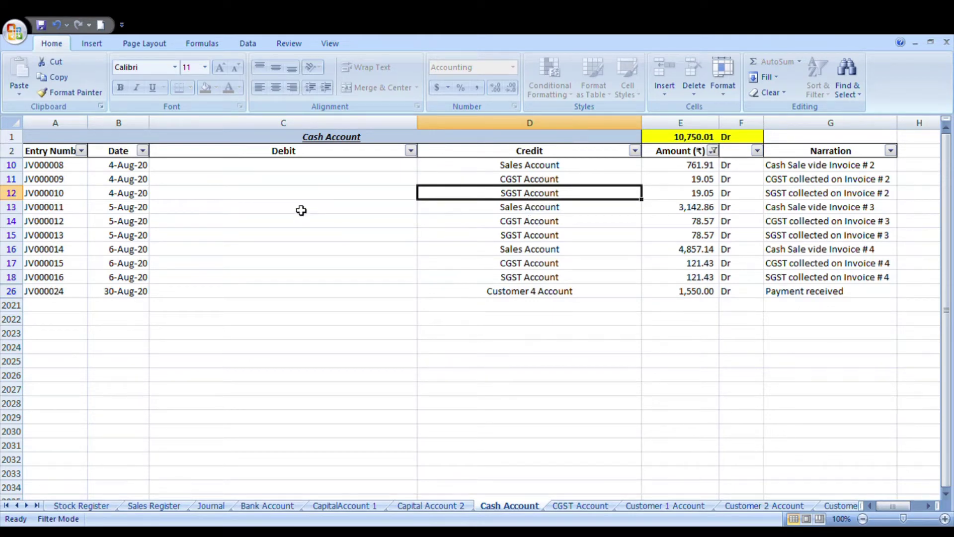
{"action": "left_click", "coordinate": [144, 197]}
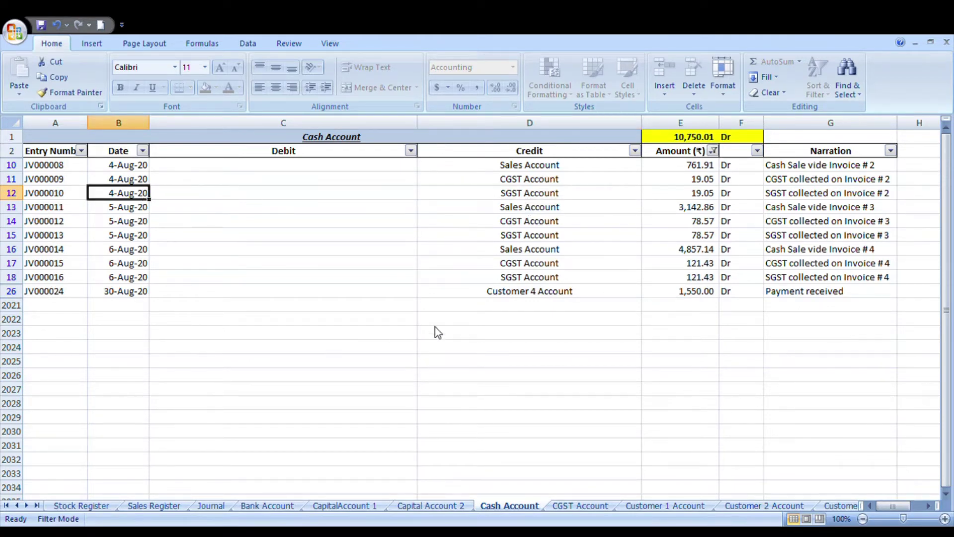
Clear the Amount filter on the Cash Account ledger and reapply it to hide the blank rows.
{"action": "left_click", "coordinate": [260, 368]}
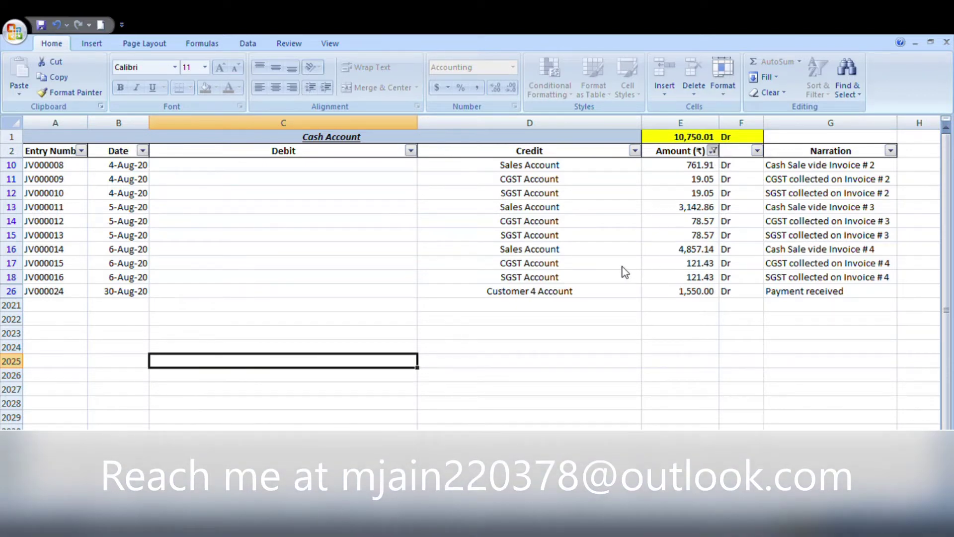
{"action": "key", "text": "ctrl+z"}
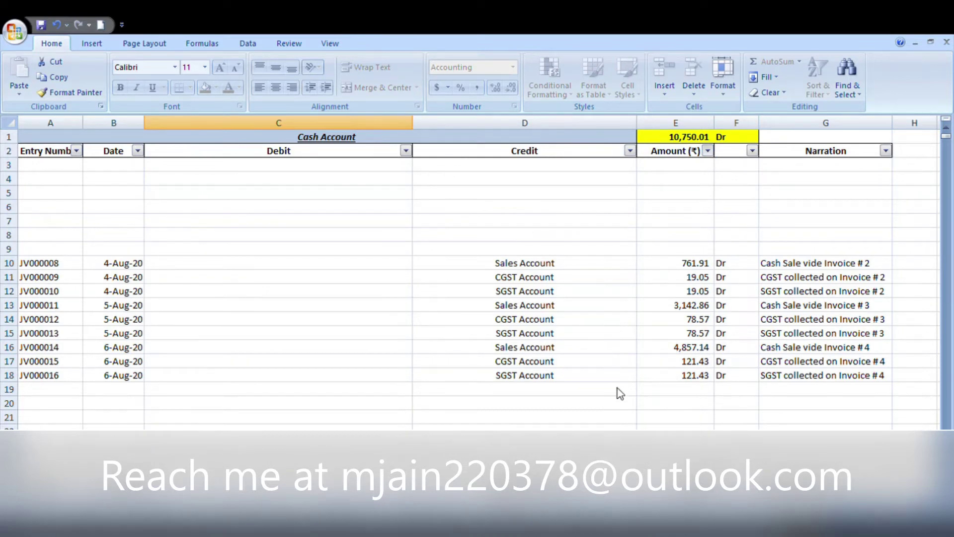
{"action": "key", "text": "ctrl+y"}
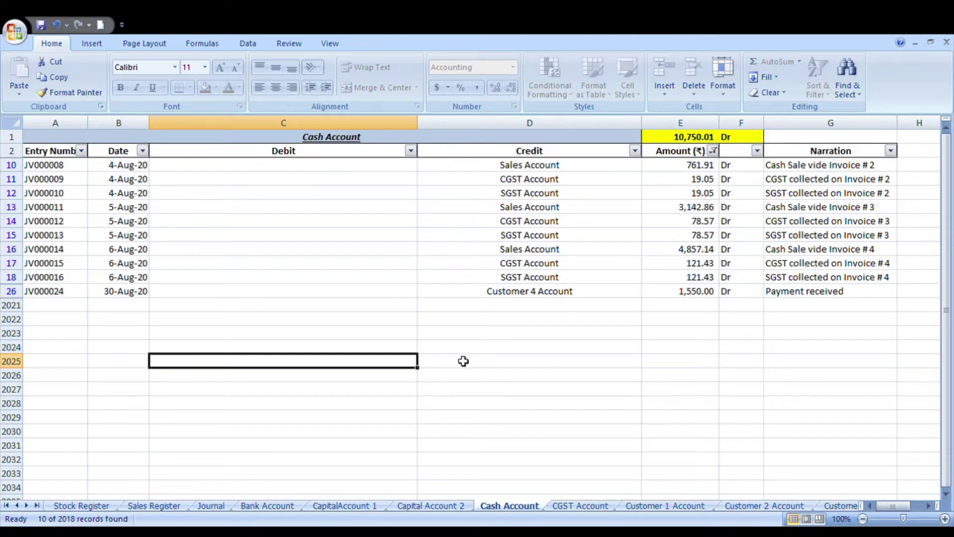
Return to the Journal and locate the debit account of entry JV000005.
{"action": "key", "text": "ctrl+Page_Up"}
{"action": "key", "text": "ctrl+Page_Up"}
{"action": "key", "text": "ctrl+Page_Up"}
{"action": "key", "text": "ctrl+Page_Up"}
{"action": "key", "text": "Right"}
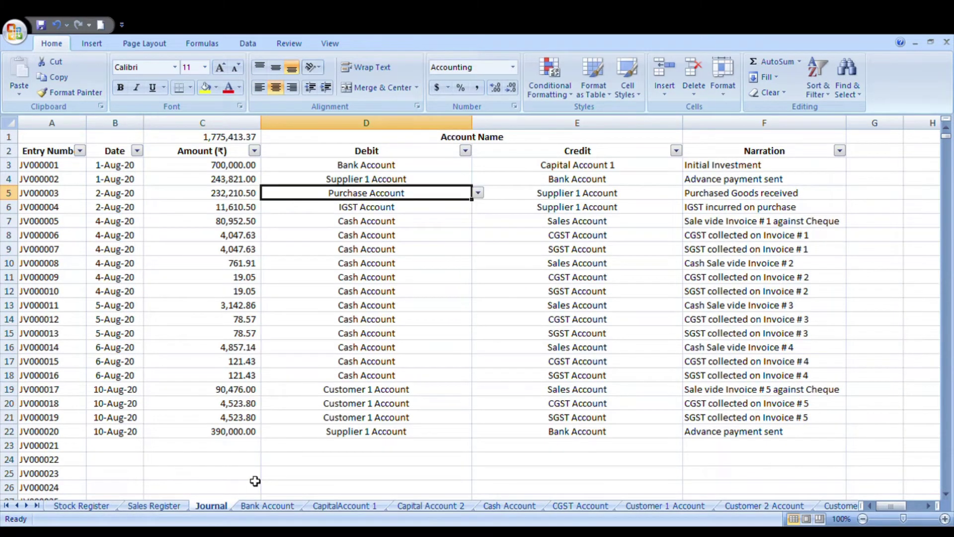
{"action": "key", "text": "Down"}
{"action": "key", "text": "Down"}
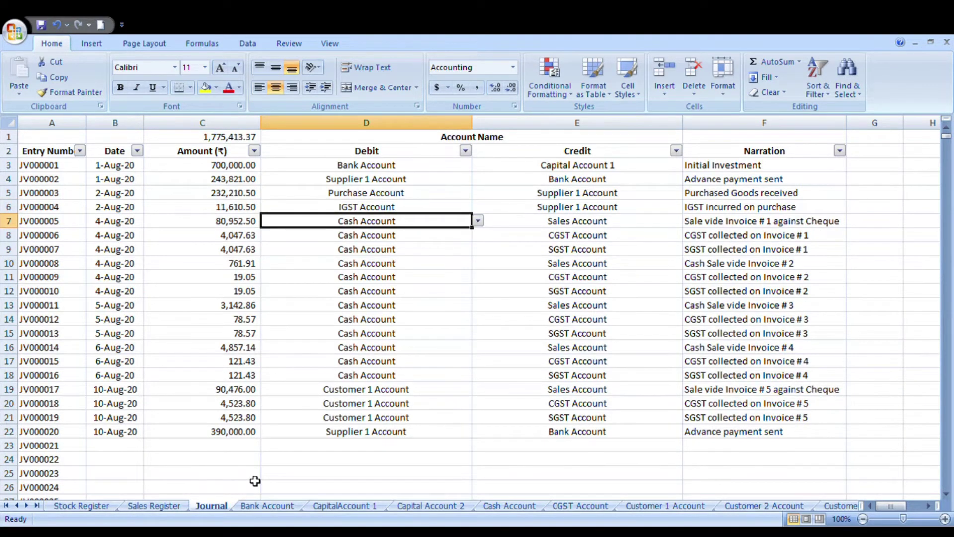
Review the credit account and narration of entry JV000005, and the amounts of all three Invoice #1 entries.
{"action": "key", "text": "Right"}
{"action": "key", "text": "Right"}
{"action": "key", "text": "Left"}
{"action": "key", "text": "Right"}
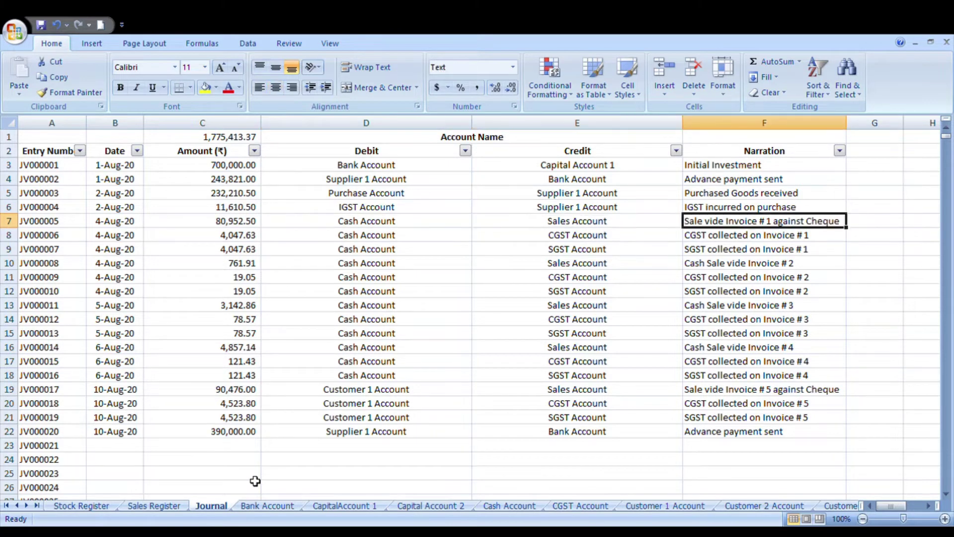
{"action": "key", "text": "Left"}
{"action": "key", "text": "Left"}
{"action": "key", "text": "Left"}
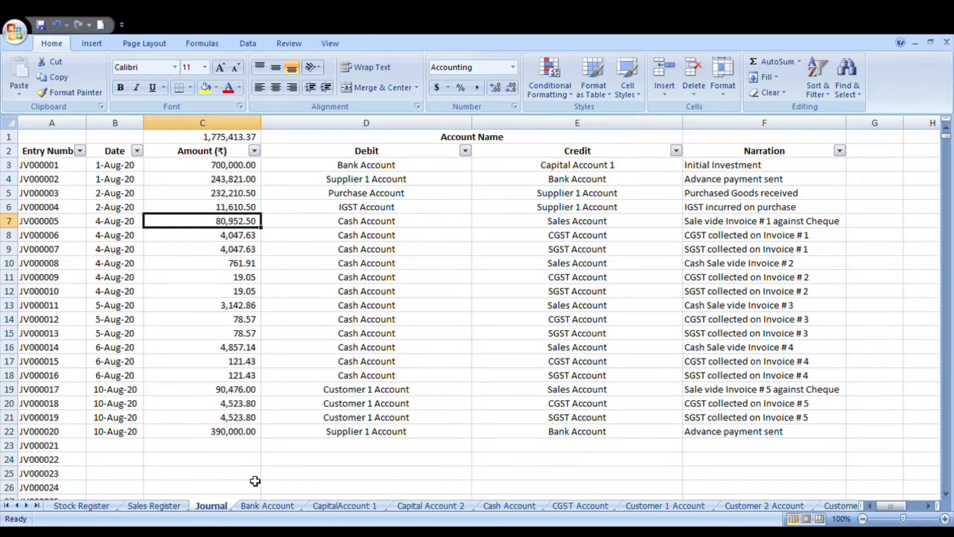
{"action": "key", "text": "Down"}
{"action": "key", "text": "Down"}
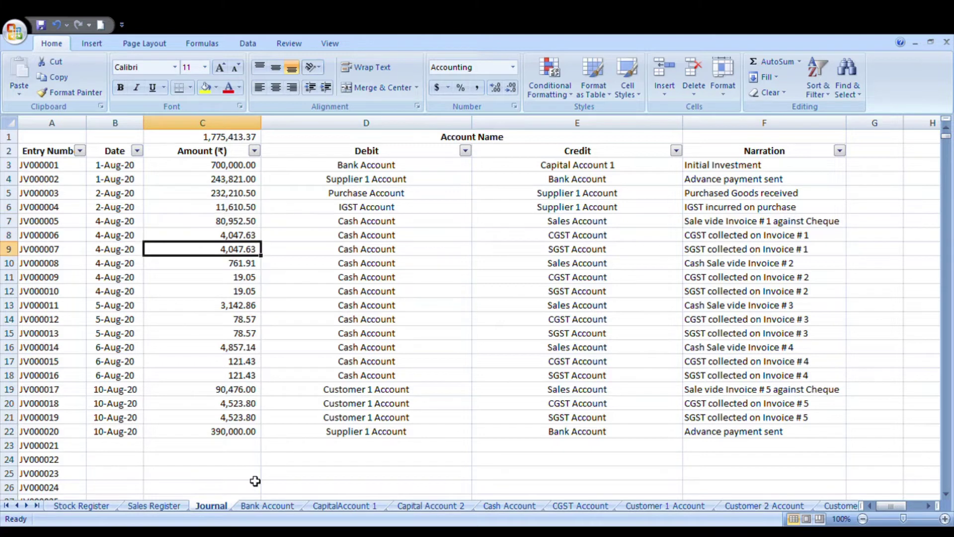
{"action": "key", "text": "Up"}
{"action": "key", "text": "Up"}
Set the debit account of the three Invoice #1 entries, JV000005 to JV000007, to Bank Account.
{"action": "key", "text": "Right"}
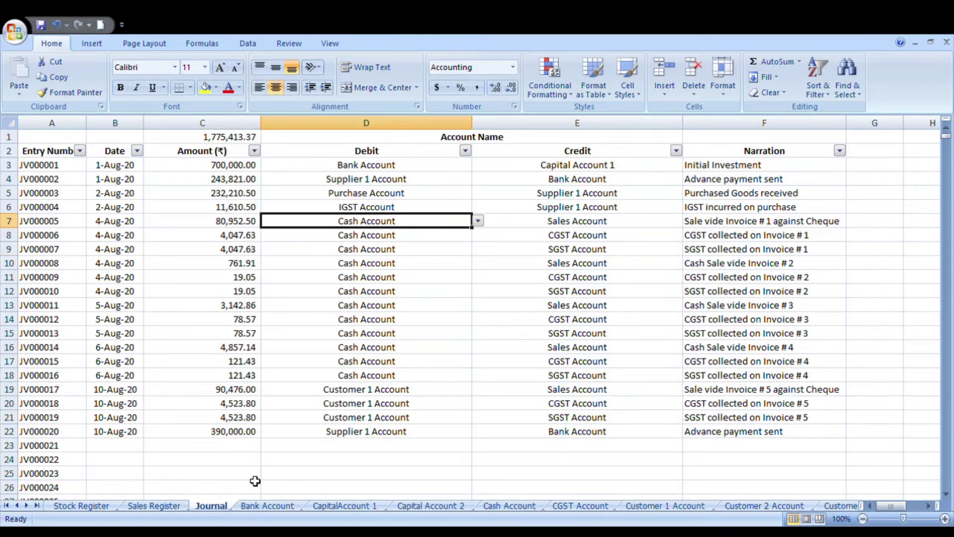
{"action": "left_click", "coordinate": [475, 221]}
{"action": "left_click", "coordinate": [453, 259]}
{"action": "left_click", "coordinate": [430, 238]}
{"action": "left_click", "coordinate": [478, 235]}
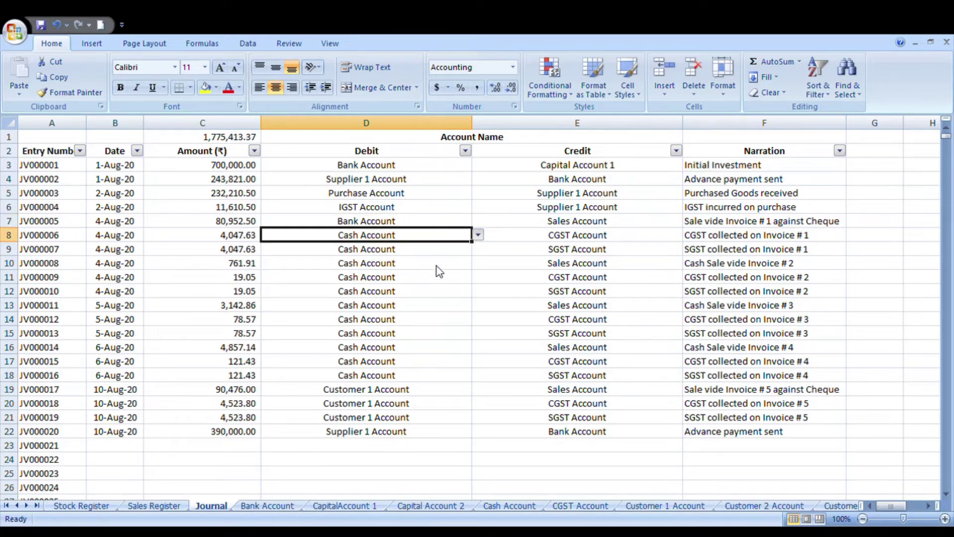
{"action": "left_click", "coordinate": [436, 269]}
{"action": "left_click", "coordinate": [450, 258]}
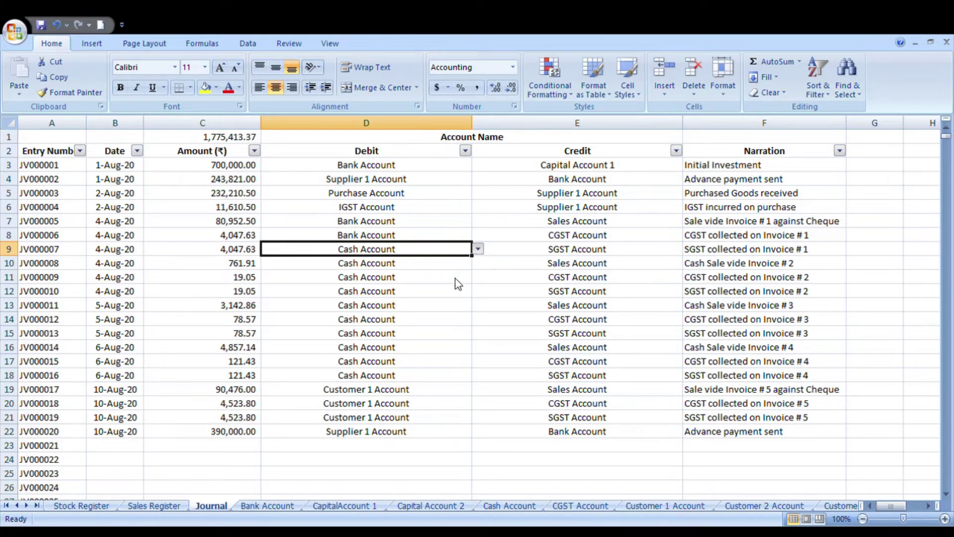
{"action": "key", "text": "ctrl+d"}
{"action": "key", "text": "Up"}
{"action": "key", "text": "Up"}
{"action": "key", "text": "Down"}
{"action": "key", "text": "Down"}
Check the debit and credit accounts of the three Invoice #2 entries.
{"action": "key", "text": "Down"}
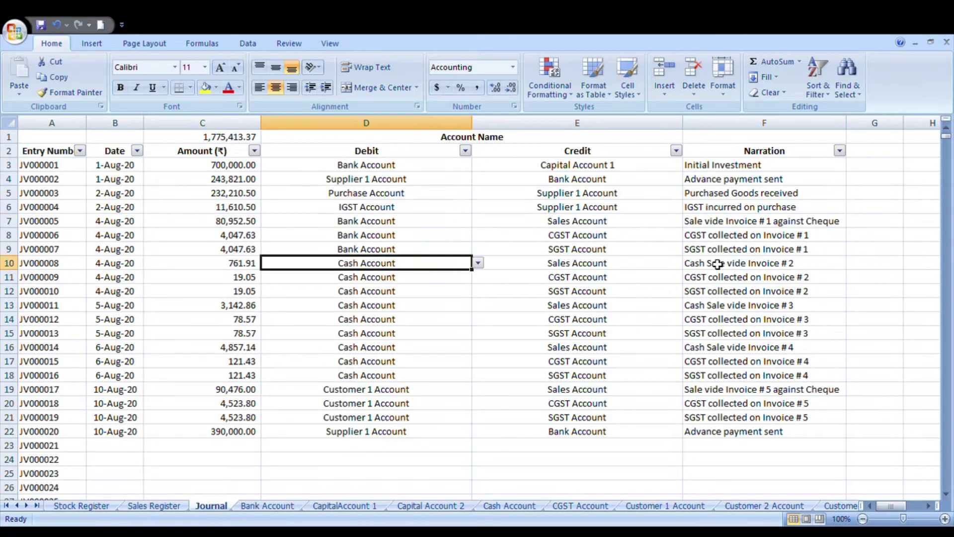
{"action": "key", "text": "shift+Down"}
{"action": "key", "text": "shift+Down"}
{"action": "key", "text": "Right"}
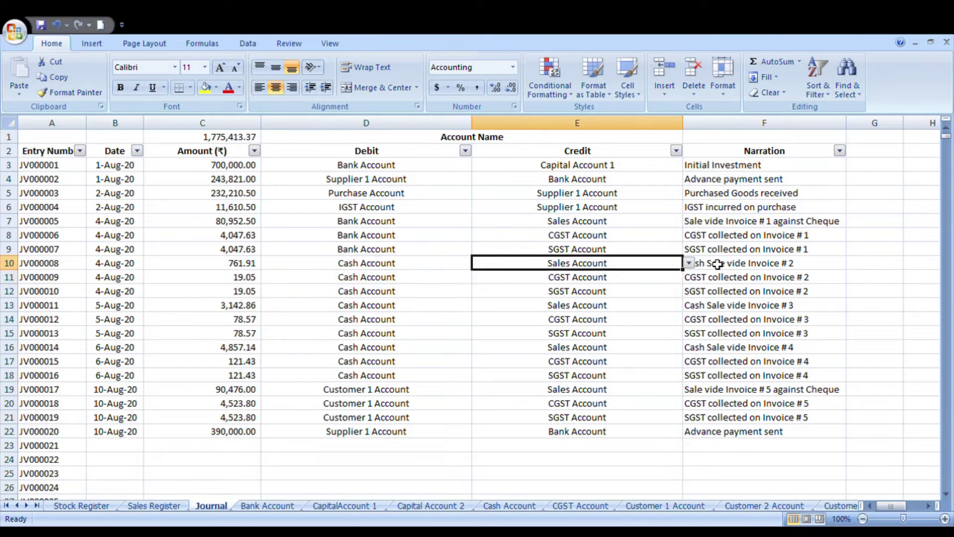
{"action": "key", "text": "Down"}
{"action": "key", "text": "Down"}
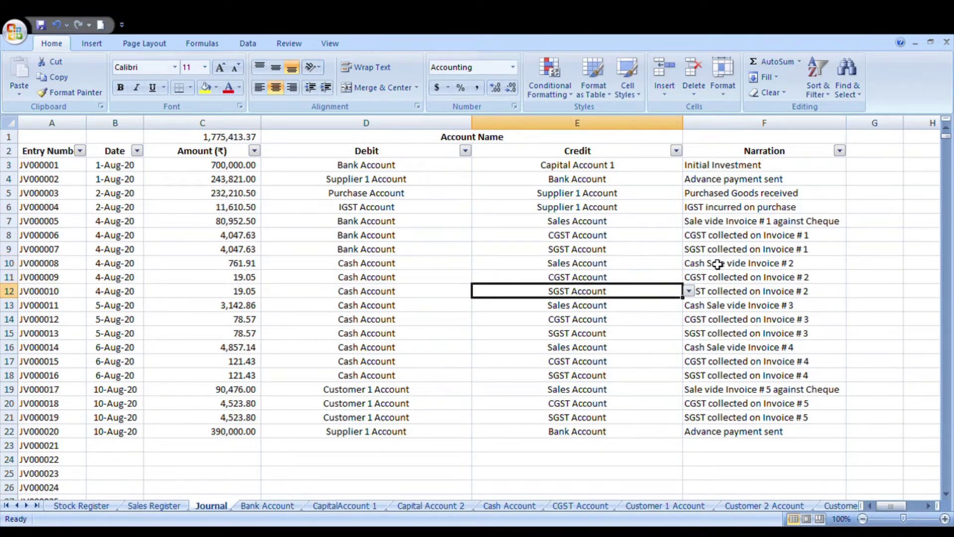
{"action": "key", "text": "Left"}
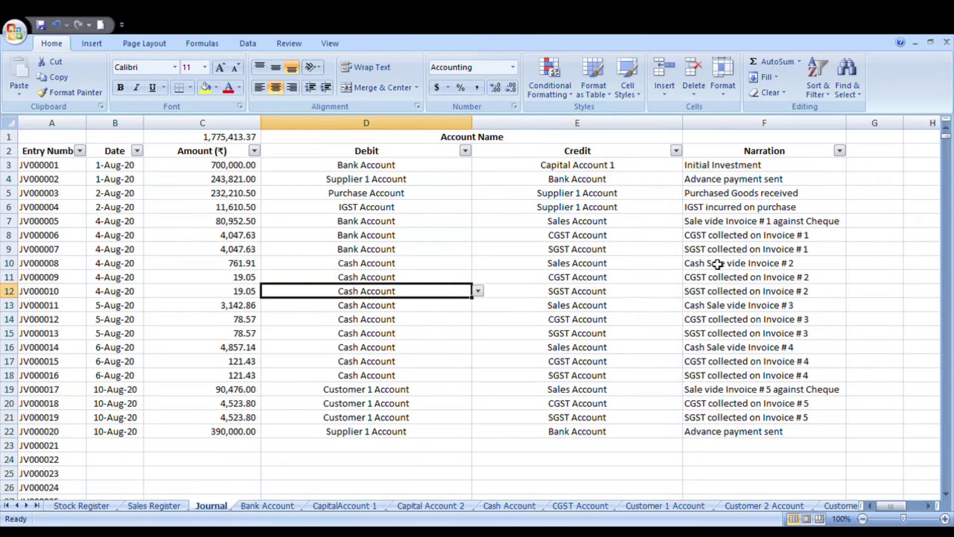
Check the dates of the Invoice #2 entries and of the first Invoice #3 entry.
{"action": "key", "text": "Left"}
{"action": "key", "text": "Left"}
{"action": "key", "text": "Up"}
{"action": "key", "text": "Up"}
{"action": "key", "text": "Down"}
{"action": "key", "text": "Down"}
{"action": "key", "text": "Down"}
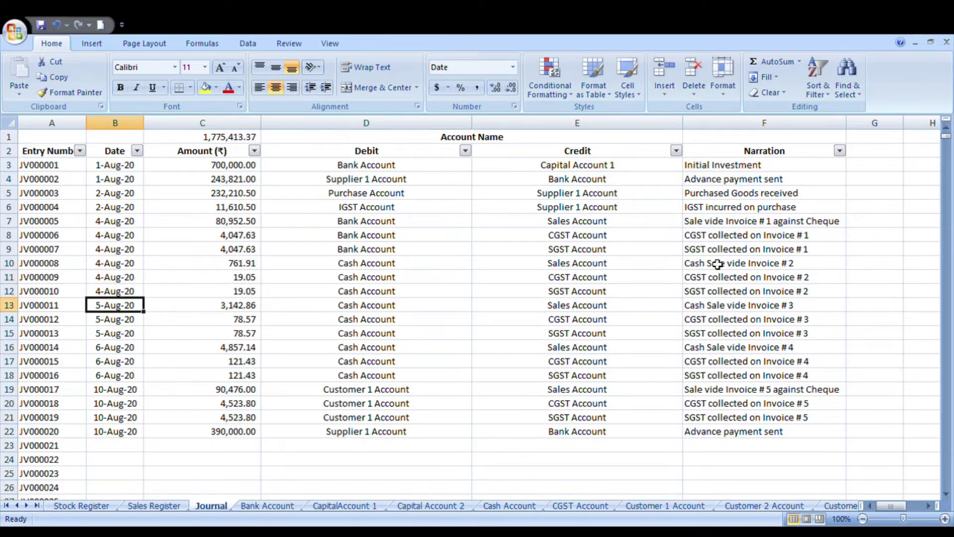
Extend the Journal's entry number series from JV000043 in row 45 down to JV000055 in row 57.
{"action": "key", "text": "Down"}
{"action": "key", "text": "Down"}
{"action": "key", "text": "Down"}
{"action": "key", "text": "Down"}
{"action": "key", "text": "Down"}
{"action": "key", "text": "Left"}
{"action": "key", "text": "Down"}
{"action": "key", "text": "Down"}
{"action": "key", "text": "Down"}
{"action": "key", "text": "Down"}
{"action": "key", "text": "Down"}
{"action": "key", "text": "Down"}
{"action": "key", "text": "Down"}
{"action": "key", "text": "Down"}
{"action": "key", "text": "Down"}
{"action": "key", "text": "Down"}
{"action": "key", "text": "Down"}
{"action": "key", "text": "Down"}
{"action": "key", "text": "Down"}
{"action": "key", "text": "Down"}
{"action": "key", "text": "Down"}
{"action": "key", "text": "Up"}
{"action": "key", "text": "Up"}
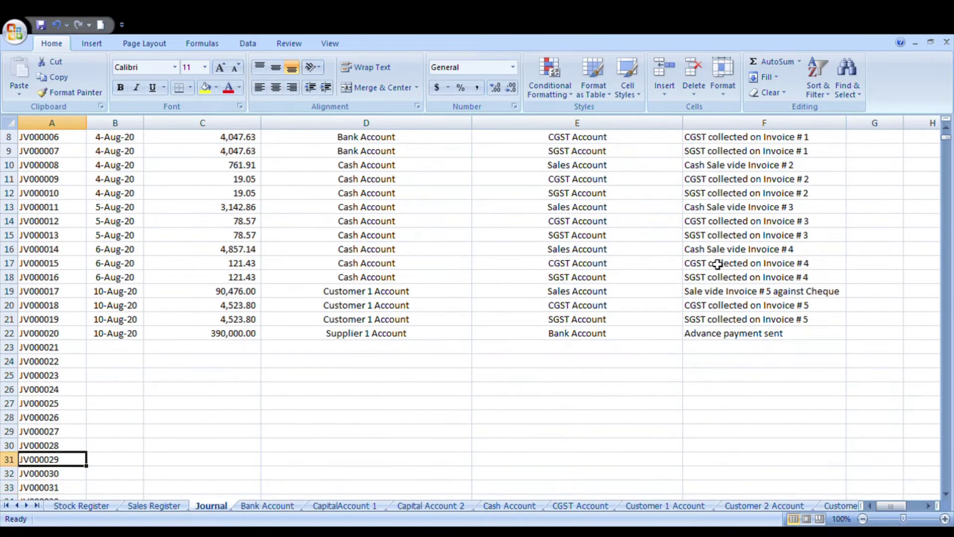
{"action": "key", "text": "Up"}
{"action": "key", "text": "Up"}
{"action": "key", "text": "Down"}
{"action": "key", "text": "Down"}
{"action": "key", "text": "Down"}
{"action": "key", "text": "Down"}
{"action": "key", "text": "Down"}
{"action": "key", "text": "Down"}
{"action": "key", "text": "Down"}
{"action": "key", "text": "Down"}
{"action": "key", "text": "Down"}
{"action": "key", "text": "Down"}
{"action": "key", "text": "Down"}
{"action": "key", "text": "Down"}
{"action": "key", "text": "Down"}
{"action": "key", "text": "Down"}
{"action": "key", "text": "Down"}
{"action": "key", "text": "Down"}
{"action": "key", "text": "Down"}
{"action": "key", "text": "Down"}
{"action": "key", "text": "Down"}
{"action": "key", "text": "Down"}
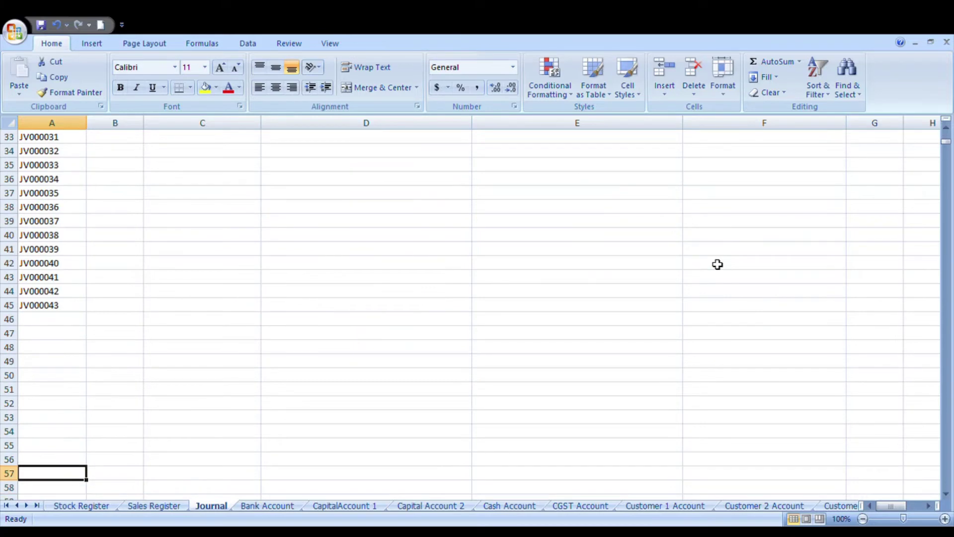
{"action": "key", "text": "Up"}
{"action": "key", "text": "Up"}
{"action": "key", "text": "Up"}
{"action": "key", "text": "Up"}
{"action": "key", "text": "Up"}
{"action": "key", "text": "Up"}
{"action": "key", "text": "Up"}
{"action": "key", "text": "Up"}
{"action": "key", "text": "Up"}
{"action": "key", "text": "Up"}
{"action": "key", "text": "Up"}
{"action": "key", "text": "Up"}
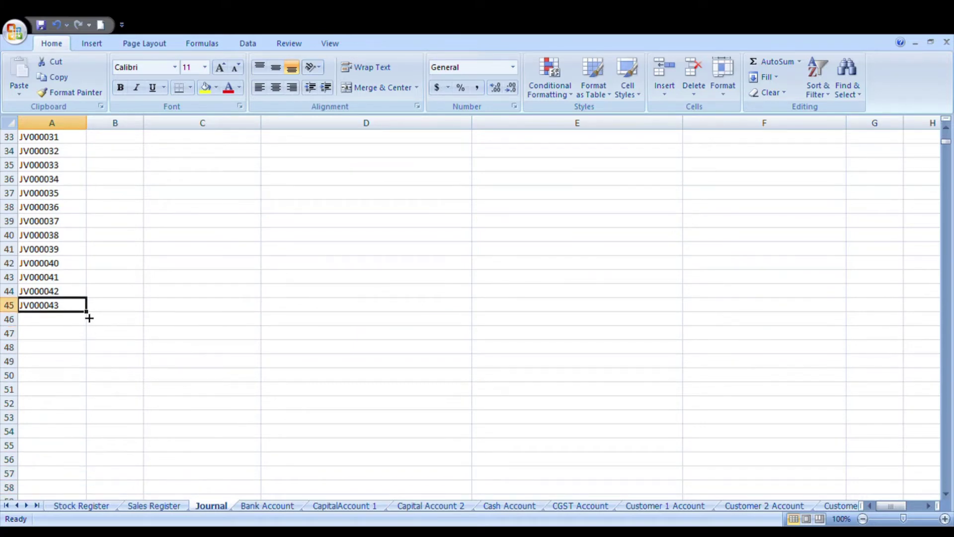
{"action": "left_click_drag", "start_coordinate": [90, 317], "coordinate": [94, 483]}
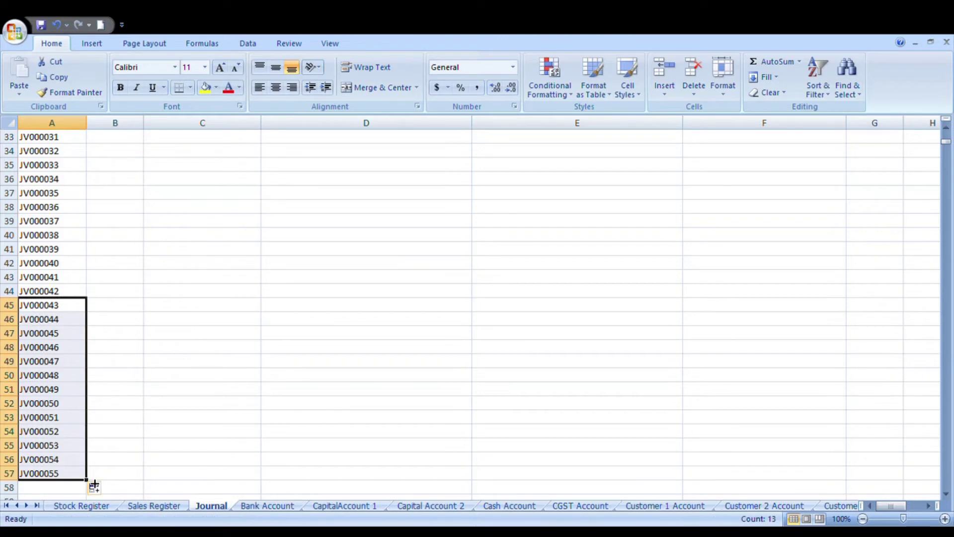
Look back over the Journal's entries from the newly numbered rows up to its header.
{"action": "key", "text": "Up"}
{"action": "key", "text": "Up"}
{"action": "key", "text": "Up"}
{"action": "key", "text": "Up"}
{"action": "key", "text": "Up"}
{"action": "key", "text": "Up"}
{"action": "key", "text": "Up"}
{"action": "key", "text": "Up"}
{"action": "key", "text": "Up"}
{"action": "key", "text": "Up"}
{"action": "key", "text": "Up"}
{"action": "key", "text": "Up"}
{"action": "key", "text": "Up"}
{"action": "key", "text": "Up"}
{"action": "key", "text": "Up"}
{"action": "key", "text": "Up"}
{"action": "key", "text": "Up"}
{"action": "key", "text": "Up"}
{"action": "key", "text": "Up"}
{"action": "key", "text": "Up"}
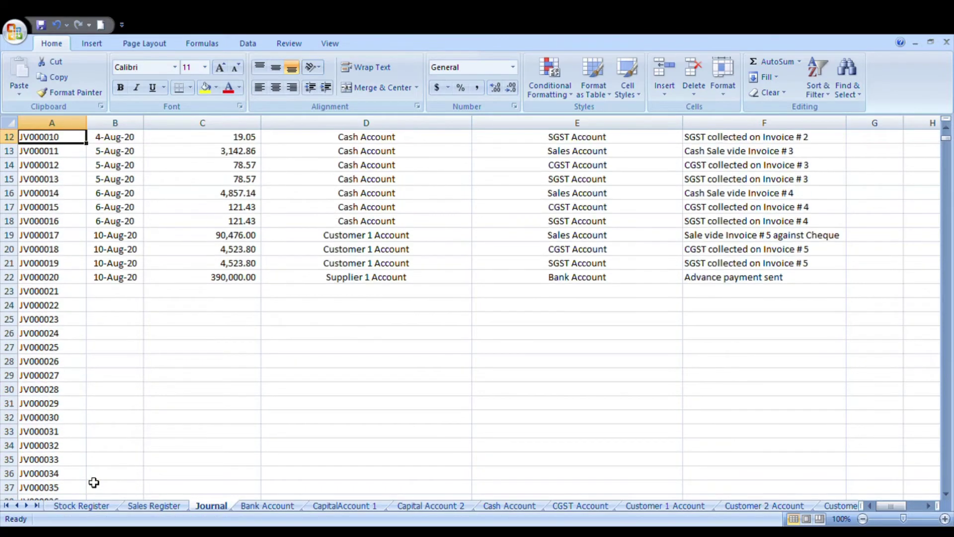
{"action": "key", "text": "Up"}
{"action": "key", "text": "Up"}
{"action": "key", "text": "Up"}
{"action": "key", "text": "Up"}
{"action": "key", "text": "Up"}
{"action": "key", "text": "Up"}
{"action": "key", "text": "Up"}
{"action": "key", "text": "Up"}
{"action": "key", "text": "Up"}
{"action": "key", "text": "Up"}
{"action": "key", "text": "Up"}
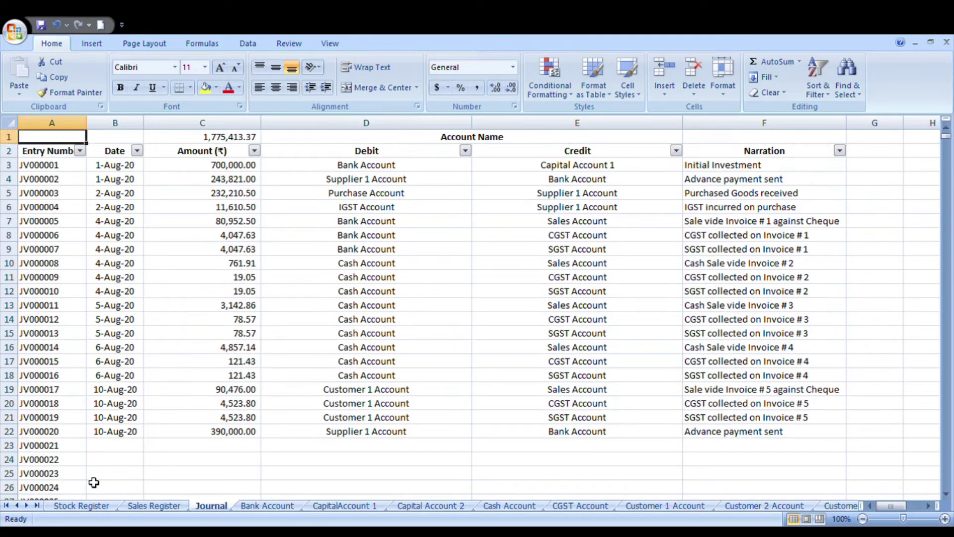
Check the debit account of the IGST entry JV000004 in the Journal.
{"action": "key", "text": "Down"}
{"action": "key", "text": "Down"}
{"action": "key", "text": "Down"}
{"action": "key", "text": "Down"}
{"action": "key", "text": "Down"}
{"action": "key", "text": "Right"}
{"action": "key", "text": "Right"}
{"action": "key", "text": "Right"}
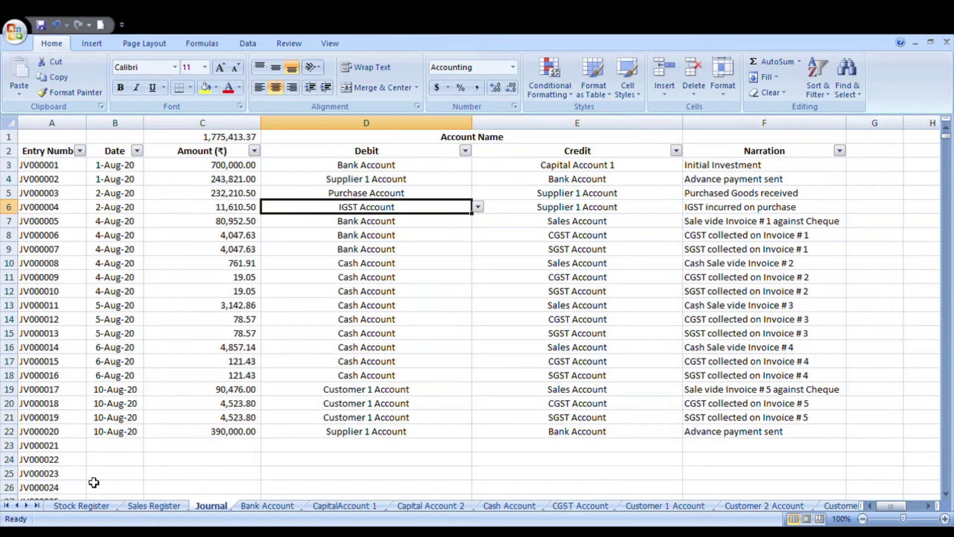
Browse the ledger sheets from the Bank Account through to the Sales Account.
{"action": "key", "text": "ctrl+Page_Down"}
{"action": "key", "text": "ctrl+Page_Down"}
{"action": "key", "text": "ctrl+Page_Down"}
{"action": "key", "text": "ctrl+Page_Down"}
{"action": "key", "text": "ctrl+Page_Down"}
{"action": "key", "text": "ctrl+Page_Down"}
{"action": "key", "text": "ctrl+Page_Down"}
{"action": "key", "text": "ctrl+Page_Down"}
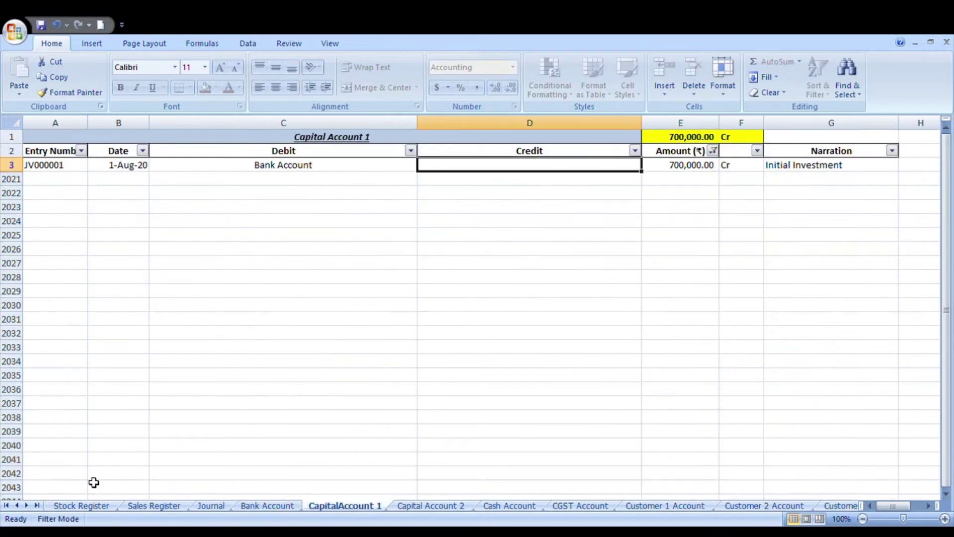
{"action": "key", "text": "ctrl+Page_Down"}
{"action": "key", "text": "ctrl+Page_Down"}
{"action": "key", "text": "ctrl+Page_Down"}
{"action": "key", "text": "ctrl+Page_Down"}
{"action": "key", "text": "ctrl+Page_Down"}
{"action": "key", "text": "ctrl+Page_Down"}
{"action": "key", "text": "ctrl+Page_Down"}
{"action": "key", "text": "ctrl+Page_Down"}
{"action": "key", "text": "ctrl+Page_Down"}
{"action": "key", "text": "ctrl+Page_Down"}
{"action": "key", "text": "ctrl+Page_Down"}
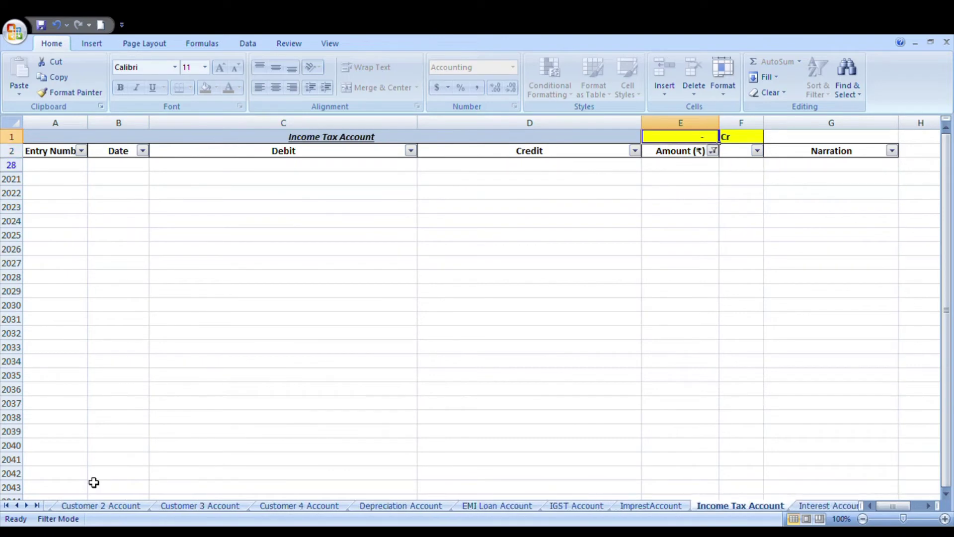
{"action": "key", "text": "ctrl+Page_Down"}
{"action": "key", "text": "ctrl+Page_Down"}
{"action": "key", "text": "ctrl+Page_Down"}
{"action": "key", "text": "ctrl+Page_Down"}
{"action": "key", "text": "ctrl+Page_Down"}
{"action": "key", "text": "ctrl+Page_Down"}
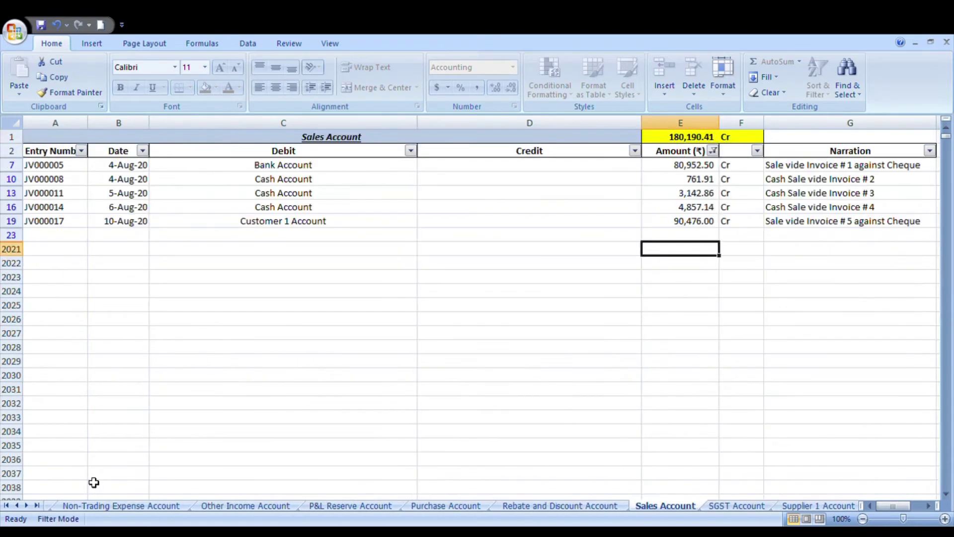
Examine the amounts of the Invoice #1 and Invoice #2 sales in the Sales Account ledger.
{"action": "key", "text": "ctrl+Page_Up"}
{"action": "key", "text": "Up"}
{"action": "key", "text": "Up"}
{"action": "key", "text": "Up"}
{"action": "key", "text": "Up"}
{"action": "key", "text": "Up"}
{"action": "key", "text": "Up"}
{"action": "key", "text": "Up"}
{"action": "key", "text": "Up"}
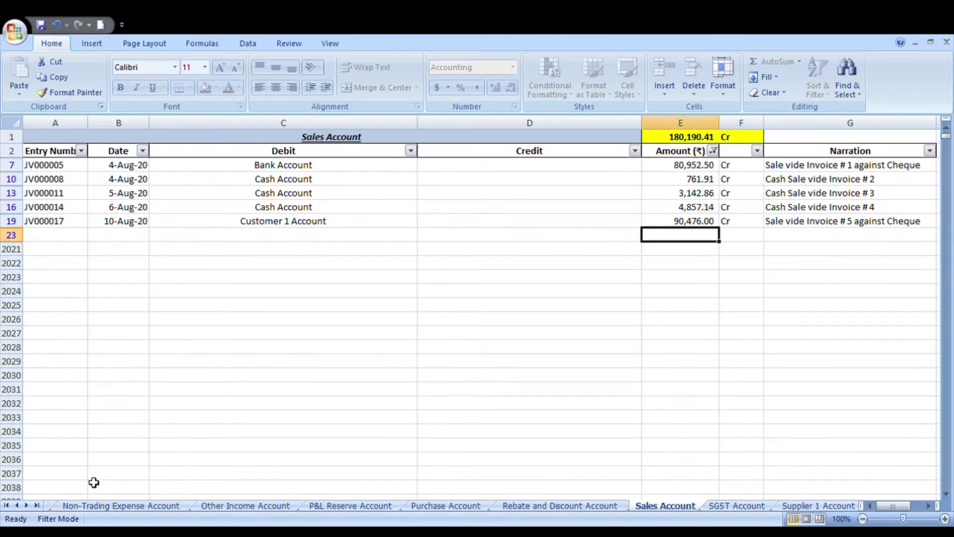
{"action": "key", "text": "Down"}
{"action": "key", "text": "Down"}
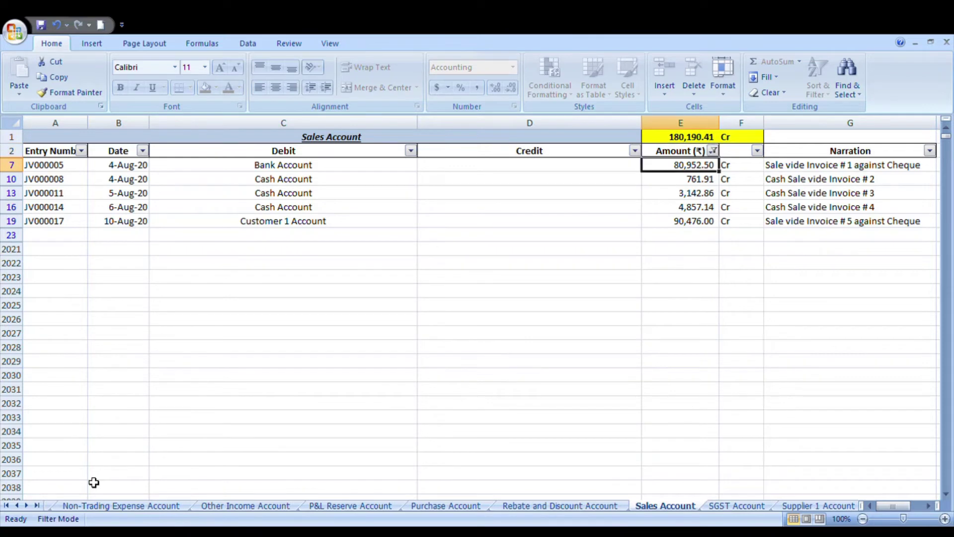
{"action": "key", "text": "Down"}
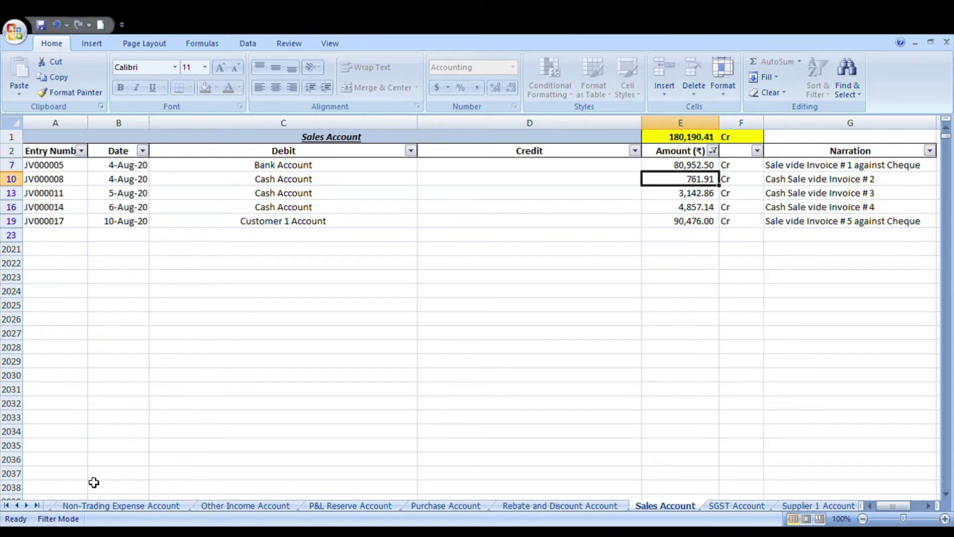
Check the entry number, date and debit account of the Invoice #2 sale in the Sales Account ledger.
{"action": "key", "text": "Left"}
{"action": "key", "text": "Left"}
{"action": "key", "text": "Left"}
{"action": "key", "text": "Left"}
{"action": "key", "text": "Right"}
{"action": "key", "text": "Right"}
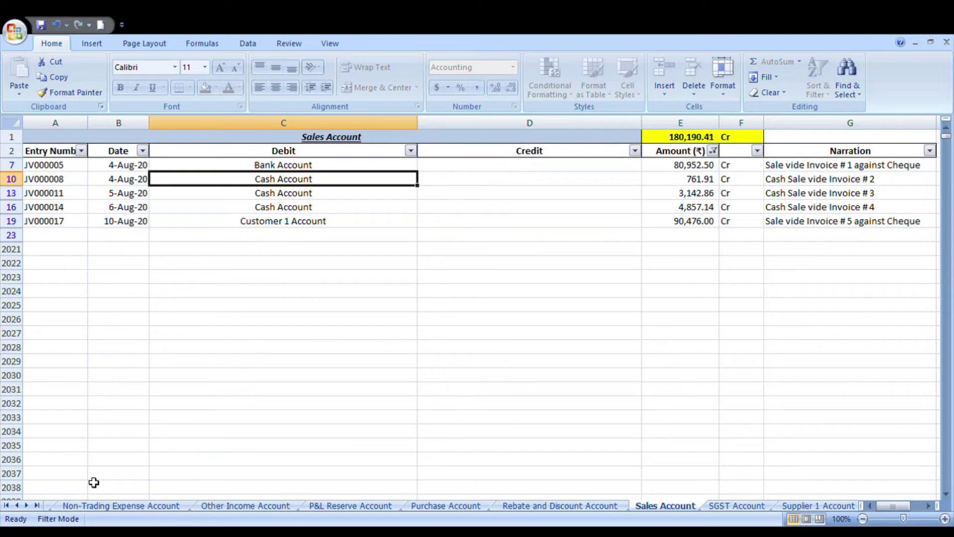
Browse the remaining ledger and trial balance sheets and open the P&L Sheet.
{"action": "key", "text": "ctrl+Page_Down"}
{"action": "key", "text": "ctrl+Page_Down"}
{"action": "key", "text": "ctrl+Page_Down"}
{"action": "key", "text": "ctrl+Page_Down"}
{"action": "key", "text": "ctrl+Page_Down"}
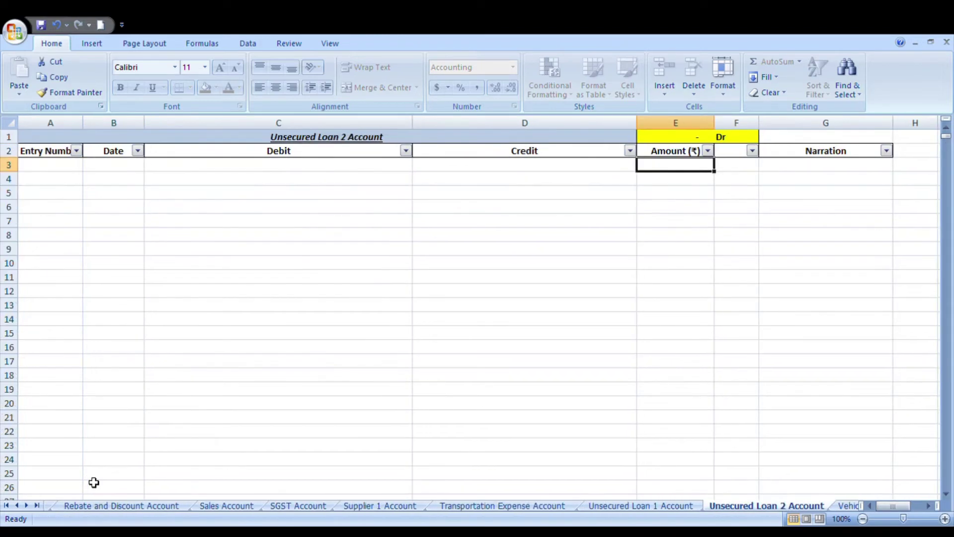
{"action": "key", "text": "ctrl+Page_Down"}
{"action": "key", "text": "ctrl+Page_Down"}
{"action": "key", "text": "ctrl+Page_Down"}
{"action": "key", "text": "ctrl+Page_Down"}
{"action": "key", "text": "ctrl+Page_Up"}
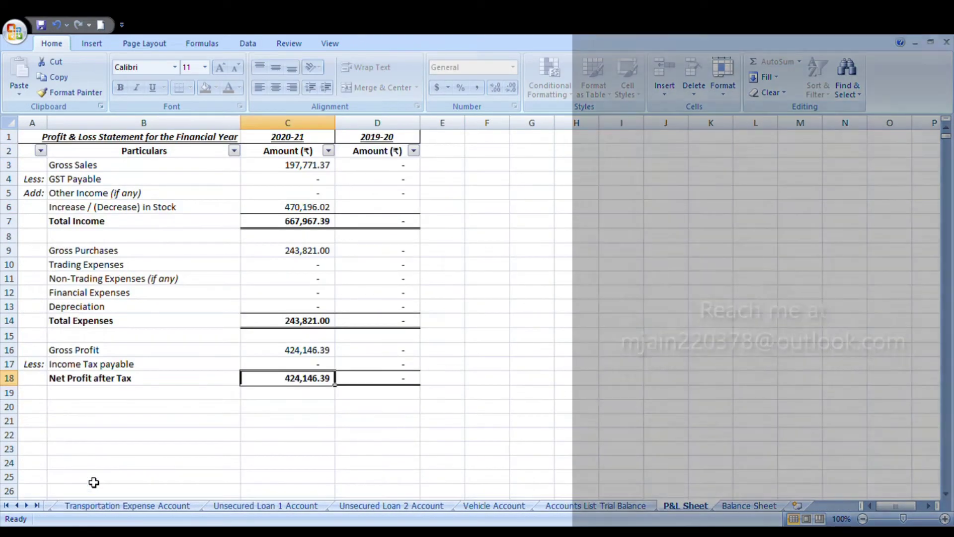
Review the 2020-21 amounts in the Profit & Loss Statement, from Gross Sales down to Net Profit after Tax.
{"action": "key", "text": "Up"}
{"action": "key", "text": "ctrl+Up"}
{"action": "key", "text": "ctrl+Up"}
{"action": "key", "text": "ctrl+Up"}
{"action": "key", "text": "ctrl+Up"}
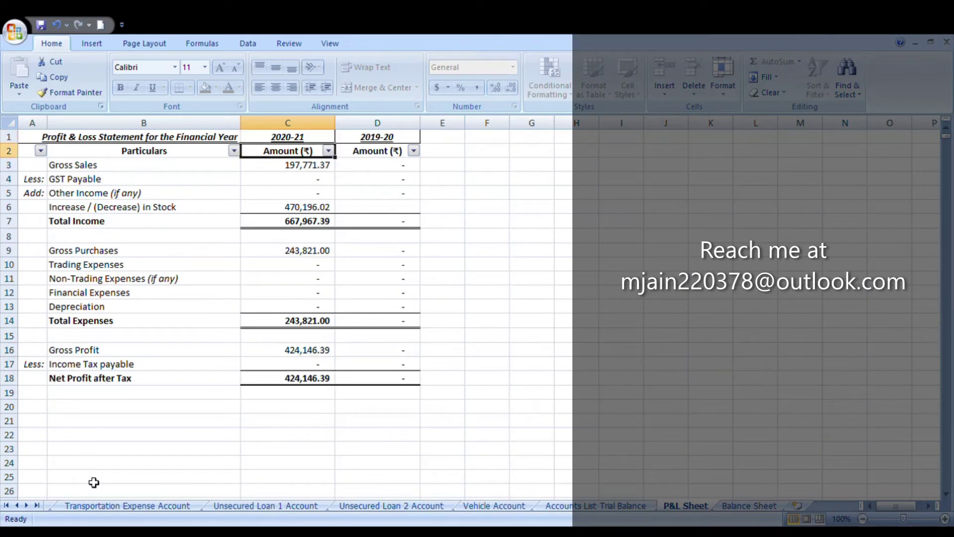
{"action": "key", "text": "ctrl+Down"}
{"action": "key", "text": "ctrl+Down"}
{"action": "key", "text": "ctrl+Down"}
{"action": "key", "text": "ctrl+Down"}
{"action": "key", "text": "Down"}
{"action": "key", "text": "Down"}
Open the Balance Sheet and examine its amounts from the assets down to the liabilities total.
{"action": "key", "text": "ctrl+Page_Down"}
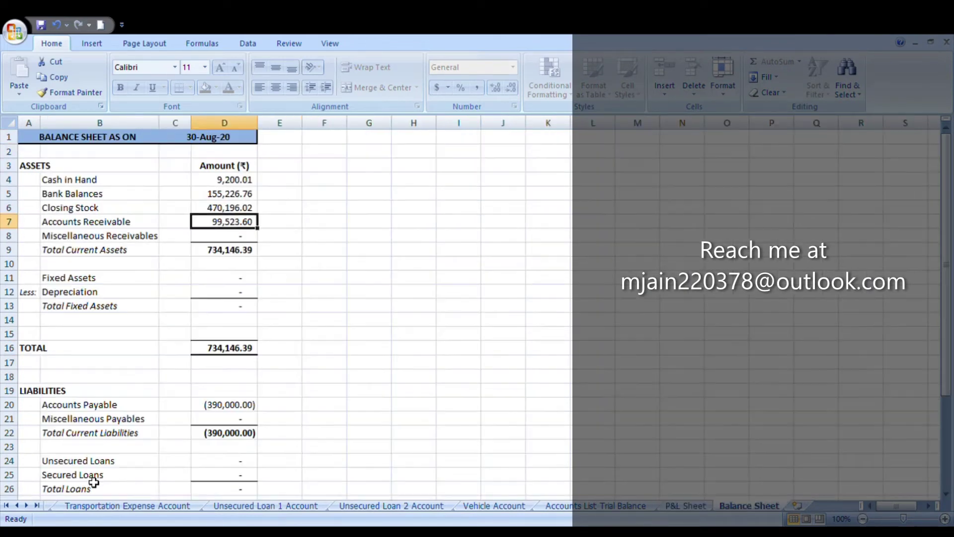
{"action": "key", "text": "Down"}
{"action": "key", "text": "ctrl+Down"}
{"action": "key", "text": "ctrl+Down"}
{"action": "key", "text": "ctrl+Down"}
{"action": "key", "text": "ctrl+Down"}
{"action": "key", "text": "Down"}
{"action": "key", "text": "ctrl+Down"}
{"action": "key", "text": "ctrl+Down"}
{"action": "key", "text": "ctrl+Down"}
{"action": "key", "text": "ctrl+Down"}
{"action": "key", "text": "ctrl+Down"}
{"action": "key", "text": "ctrl+Down"}
{"action": "key", "text": "ctrl+Down"}
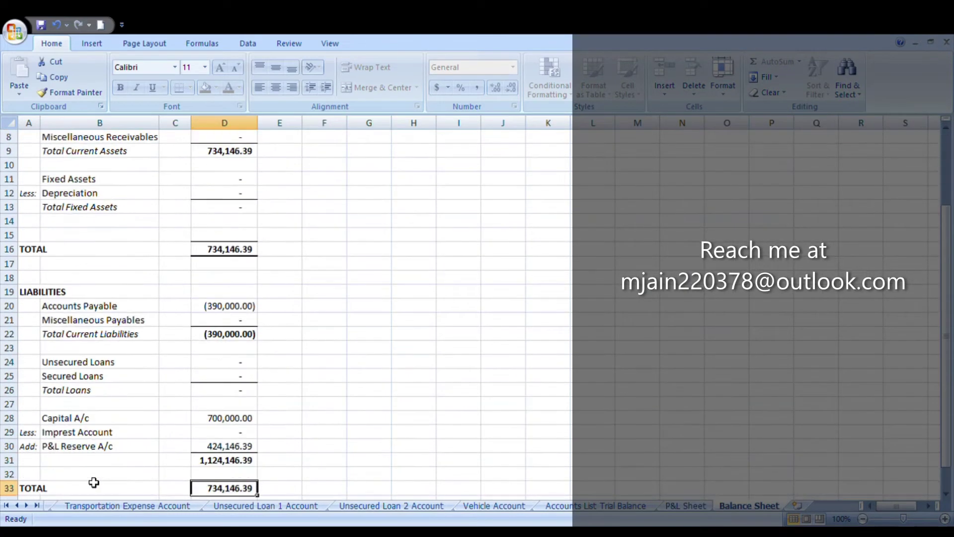
Review the Balance Sheet amounts from the liabilities total back up to the statement date.
{"action": "key", "text": "Down"}
{"action": "key", "text": "Down"}
{"action": "key", "text": "Down"}
{"action": "key", "text": "ctrl+Up"}
{"action": "key", "text": "ctrl+Up"}
{"action": "key", "text": "ctrl+Up"}
{"action": "key", "text": "ctrl+Up"}
{"action": "key", "text": "ctrl+Up"}
{"action": "key", "text": "ctrl+Up"}
{"action": "key", "text": "ctrl+Up"}
{"action": "key", "text": "ctrl+Up"}
{"action": "key", "text": "ctrl+Up"}
{"action": "key", "text": "ctrl+Up"}
{"action": "key", "text": "ctrl+Up"}
{"action": "key", "text": "ctrl+Up"}
{"action": "key", "text": "ctrl+Up"}
{"action": "key", "text": "ctrl+Up"}
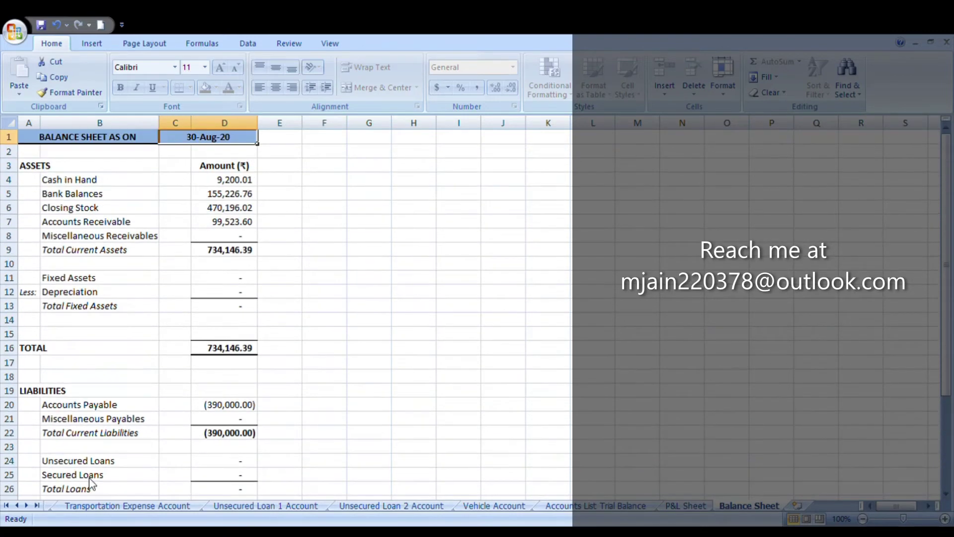
{"action": "key", "text": "Down"}
{"action": "key", "text": "Down"}
{"action": "key", "text": "Down"}
{"action": "key", "text": "Down"}
{"action": "key", "text": "Down"}
{"action": "key", "text": "Up"}
{"action": "key", "text": "Up"}
{"action": "key", "text": "Up"}
{"action": "key", "text": "Up"}
{"action": "key", "text": "Up"}
{"action": "key", "text": "Down"}
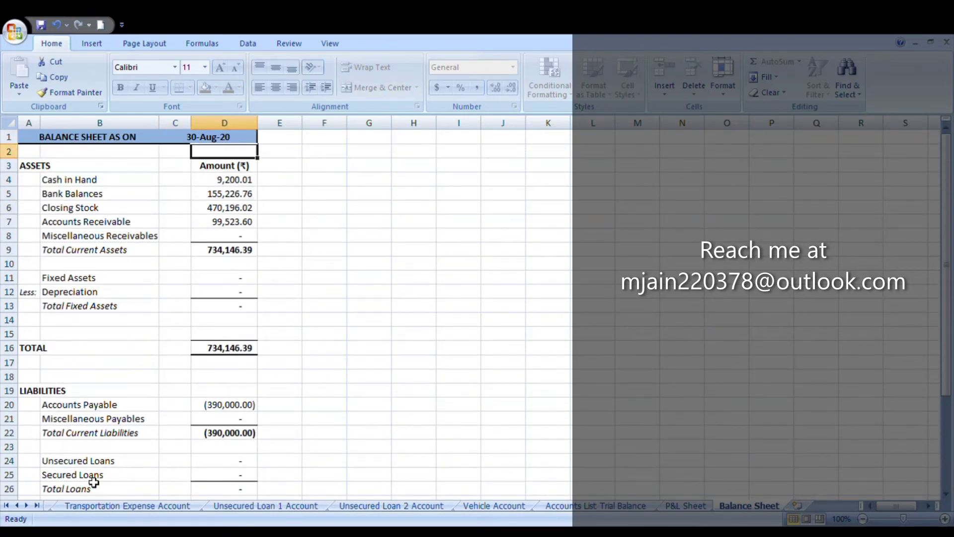
Review the Balance Sheet amounts down through assets and liabilities to the Difference row.
{"action": "key", "text": "Down"}
{"action": "key", "text": "Down"}
{"action": "key", "text": "Down"}
{"action": "key", "text": "Down"}
{"action": "key", "text": "Down"}
{"action": "key", "text": "Down"}
{"action": "key", "text": "Down"}
{"action": "key", "text": "Down"}
{"action": "key", "text": "Down"}
{"action": "key", "text": "Down"}
{"action": "key", "text": "Down"}
{"action": "key", "text": "Down"}
{"action": "key", "text": "Down"}
{"action": "key", "text": "Down"}
{"action": "key", "text": "Down"}
{"action": "key", "text": "Down"}
{"action": "key", "text": "Down"}
{"action": "key", "text": "Down"}
{"action": "key", "text": "Down"}
{"action": "key", "text": "Down"}
{"action": "key", "text": "Down"}
{"action": "key", "text": "Down"}
{"action": "key", "text": "Down"}
{"action": "key", "text": "Down"}
{"action": "key", "text": "Down"}
{"action": "key", "text": "Down"}
{"action": "key", "text": "Down"}
{"action": "key", "text": "Down"}
{"action": "key", "text": "Down"}
{"action": "key", "text": "Down"}
{"action": "key", "text": "Down"}
{"action": "key", "text": "Down"}
{"action": "key", "text": "Down"}
{"action": "key", "text": "Down"}
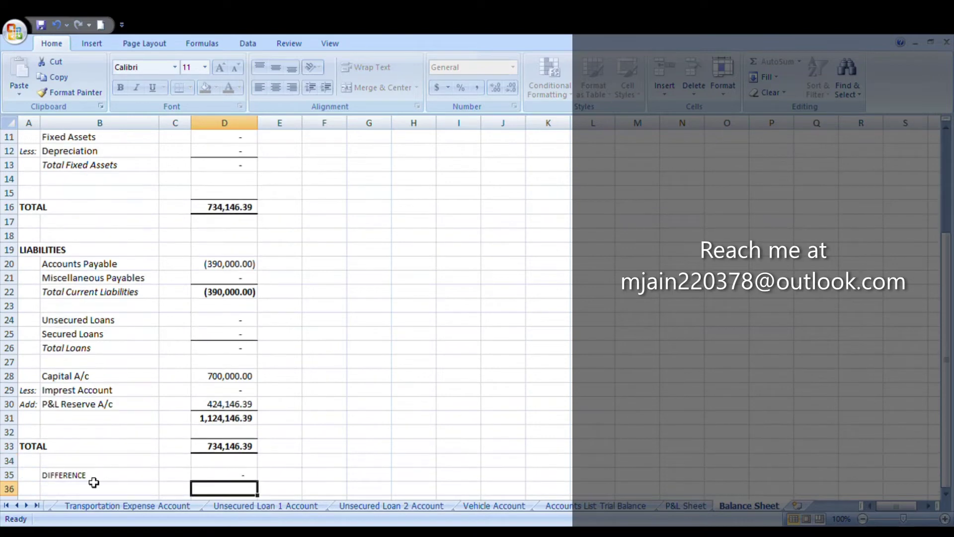
{"action": "key", "text": "Down"}
{"action": "key", "text": "Up"}
{"action": "key", "text": "Up"}
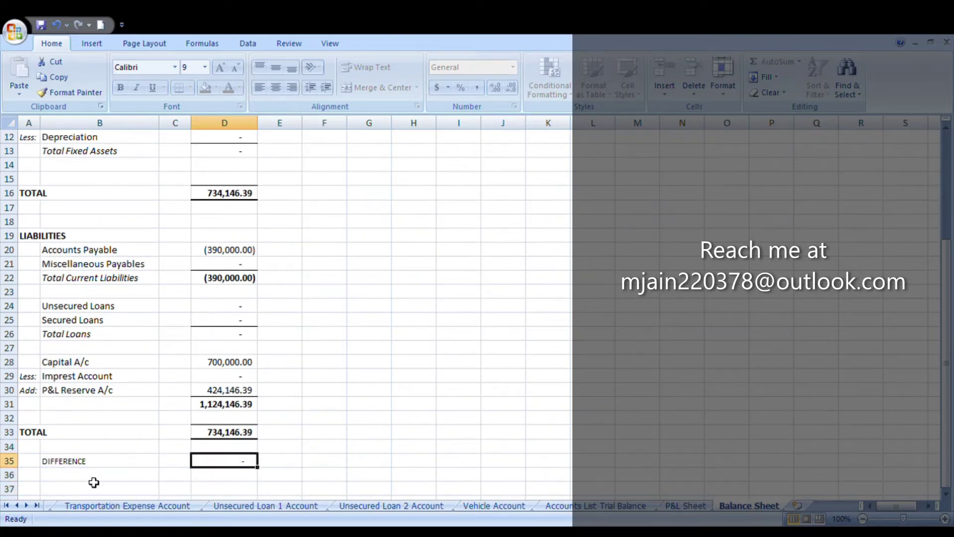
Examine the Difference row below the liabilities total, from its label across to its amount.
{"action": "key", "text": "Left"}
{"action": "key", "text": "Left"}
{"action": "key", "text": "Right"}
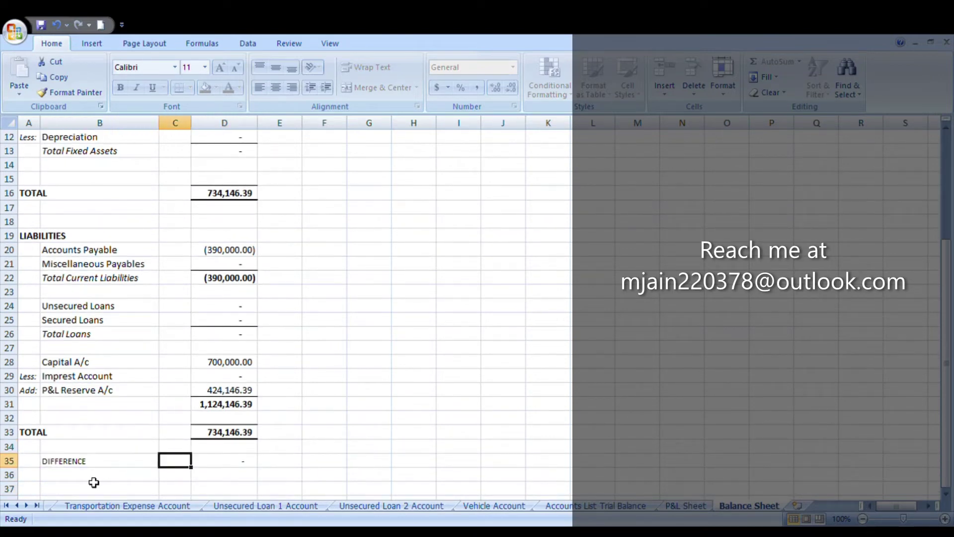
{"action": "key", "text": "Right"}
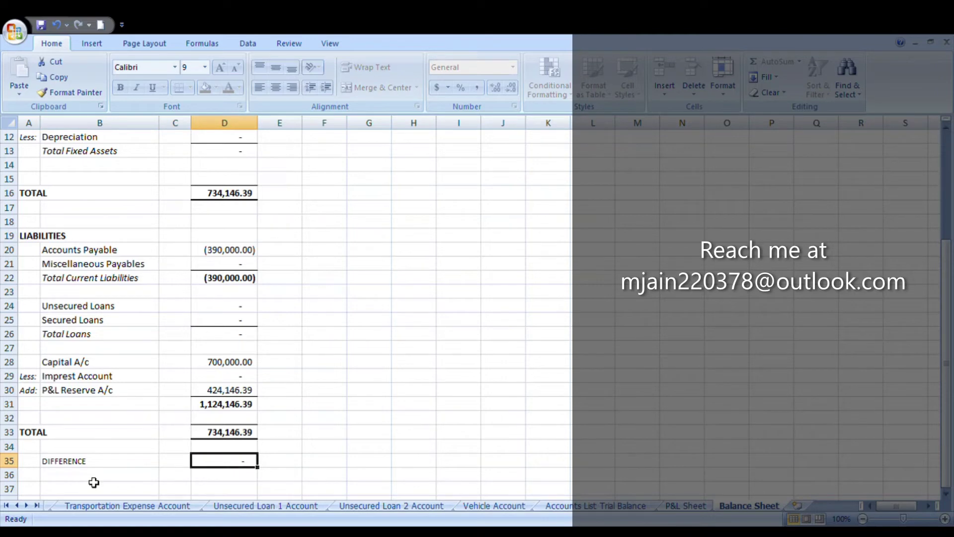
{"action": "key", "text": "Left"}
{"action": "key", "text": "Left"}
{"action": "key", "text": "shift+Right"}
{"action": "key", "text": "shift+Right"}
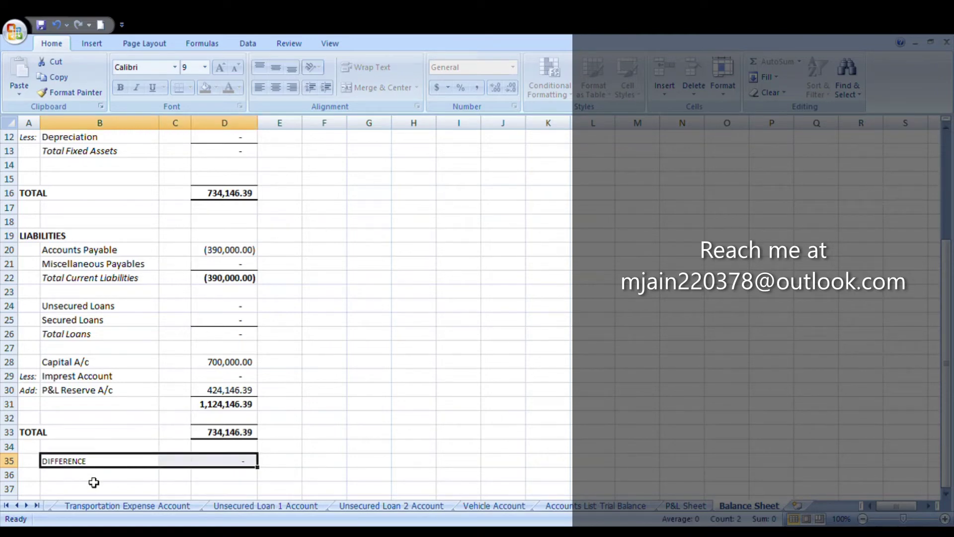
{"action": "key", "text": "Right"}
{"action": "key", "text": "Right"}
{"action": "key", "text": "Left"}
{"action": "key", "text": "Left"}
{"action": "key", "text": "Right"}
{"action": "key", "text": "Right"}
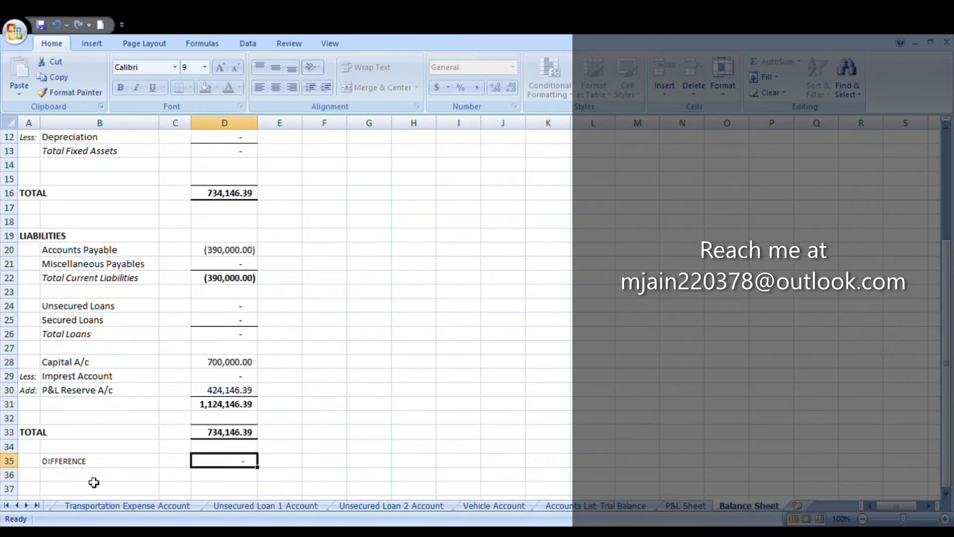
Go back through the ledger sheets to the Journal sheet.
{"action": "key", "text": "ctrl+Page_Up"}
{"action": "key", "text": "ctrl+Page_Up"}
{"action": "key", "text": "ctrl+Page_Up"}
{"action": "key", "text": "ctrl+Page_Up"}
{"action": "key", "text": "ctrl+Page_Up"}
{"action": "key", "text": "ctrl+Page_Up"}
{"action": "key", "text": "ctrl+Page_Up"}
{"action": "key", "text": "ctrl+Page_Up"}
{"action": "key", "text": "ctrl+Page_Up"}
{"action": "key", "text": "ctrl+Page_Up"}
{"action": "key", "text": "ctrl+Page_Up"}
{"action": "key", "text": "ctrl+Page_Up"}
{"action": "key", "text": "ctrl+Page_Up"}
{"action": "key", "text": "ctrl+Page_Up"}
{"action": "key", "text": "ctrl+Page_Up"}
{"action": "key", "text": "ctrl+Page_Up"}
{"action": "key", "text": "ctrl+Page_Up"}
{"action": "key", "text": "ctrl+Page_Up"}
{"action": "key", "text": "ctrl+Page_Up"}
{"action": "key", "text": "ctrl+Page_Up"}
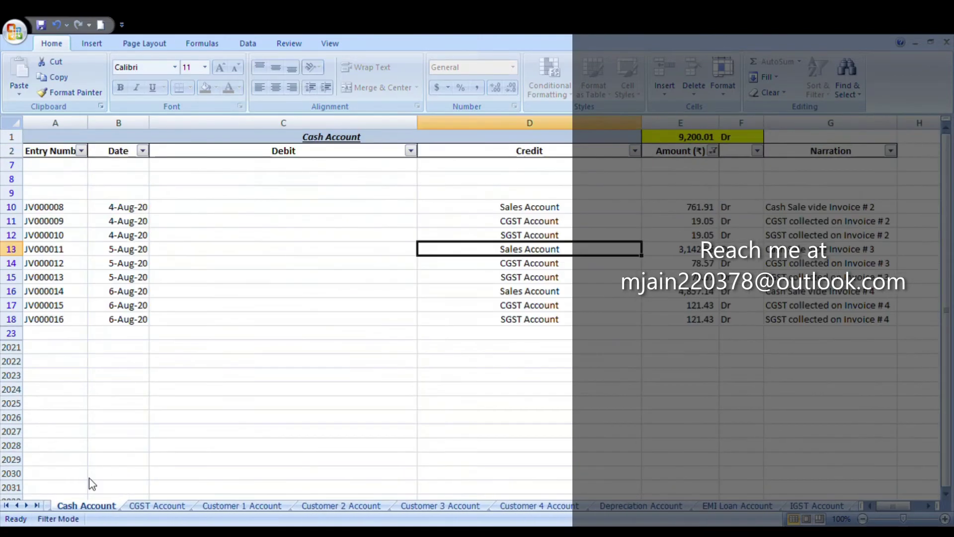
{"action": "key", "text": "ctrl+Page_Down"}
{"action": "key", "text": "ctrl+Page_Down"}
Review the Journal's debit accounts down to the last filled entry, JV000020.
{"action": "key", "text": "Down"}
{"action": "key", "text": "Down"}
{"action": "key", "text": "Down"}
{"action": "key", "text": "Down"}
{"action": "key", "text": "Down"}
{"action": "key", "text": "Down"}
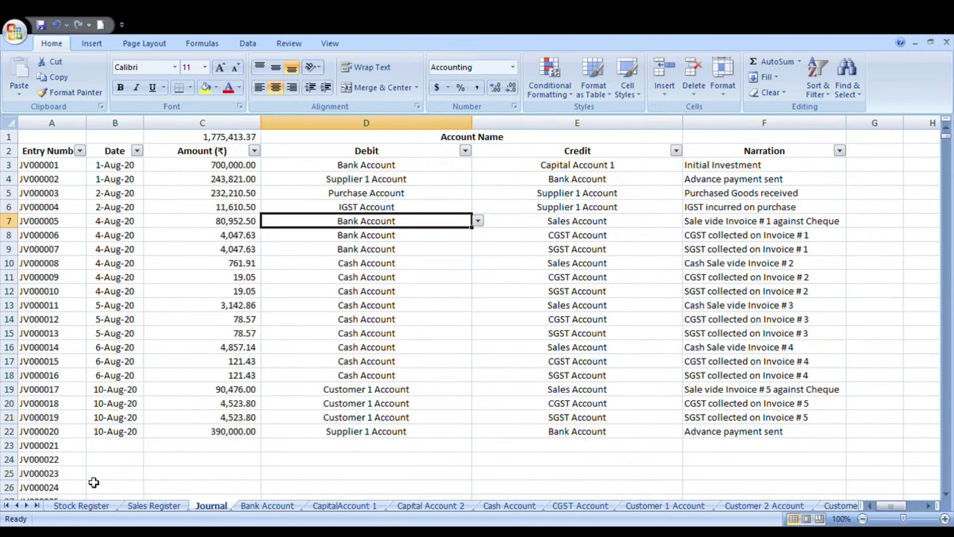
{"action": "key", "text": "Down"}
{"action": "key", "text": "Down"}
{"action": "key", "text": "Down"}
{"action": "key", "text": "Down"}
{"action": "key", "text": "Down"}
{"action": "key", "text": "Down"}
{"action": "key", "text": "Down"}
{"action": "key", "text": "Down"}
{"action": "key", "text": "Down"}
{"action": "key", "text": "Down"}
{"action": "key", "text": "Down"}
{"action": "key", "text": "Down"}
{"action": "key", "text": "Down"}
{"action": "key", "text": "Down"}
{"action": "key", "text": "Up"}
{"action": "key", "text": "Up"}
{"action": "key", "text": "Up"}
{"action": "key", "text": "Up"}
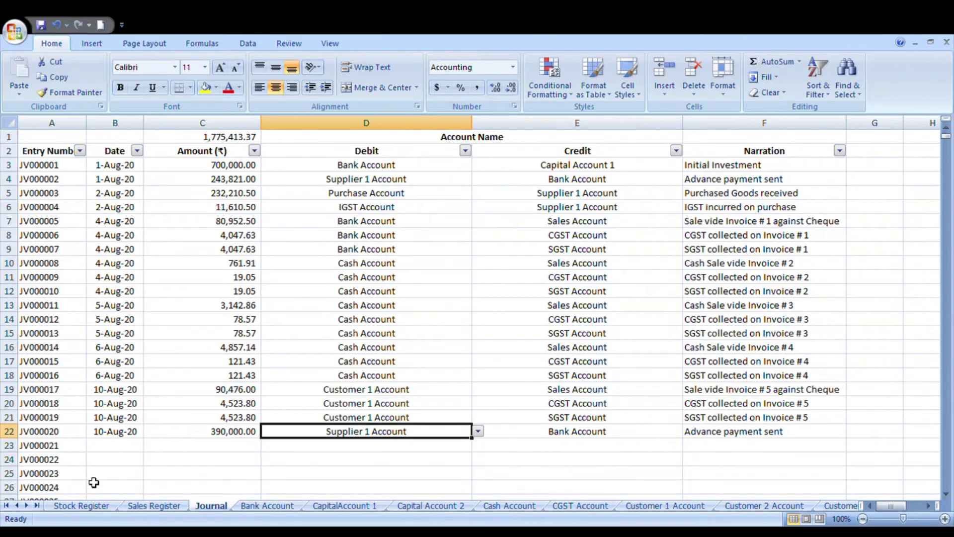
Start Journal entry JV000021 with the date 30-Aug-20 and an amount of 5,000.
{"action": "key", "text": "Down"}
{"action": "key", "text": "Left"}
{"action": "key", "text": "Left"}
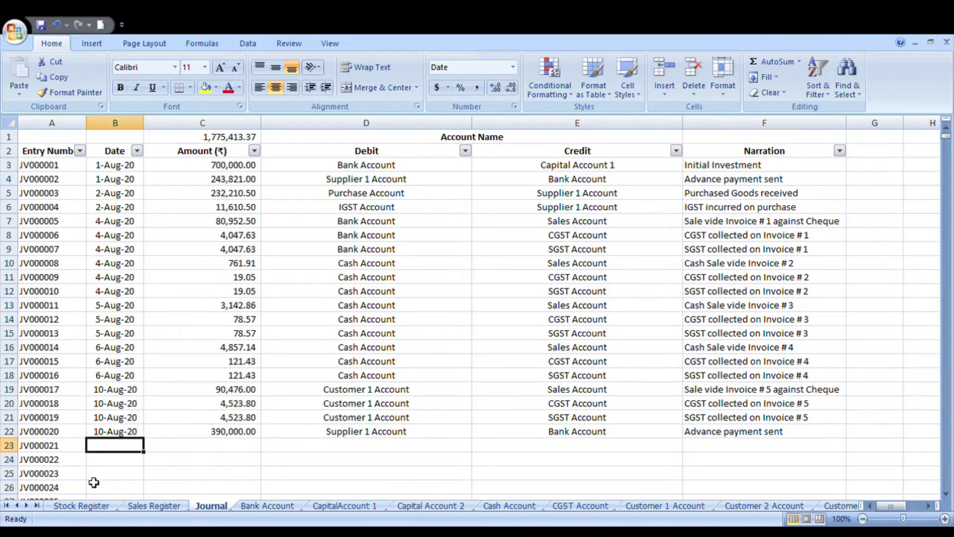
{"action": "type", "text": "8/30"}
{"action": "key", "text": "Return"}
{"action": "key", "text": "Up"}
{"action": "key", "text": "Right"}
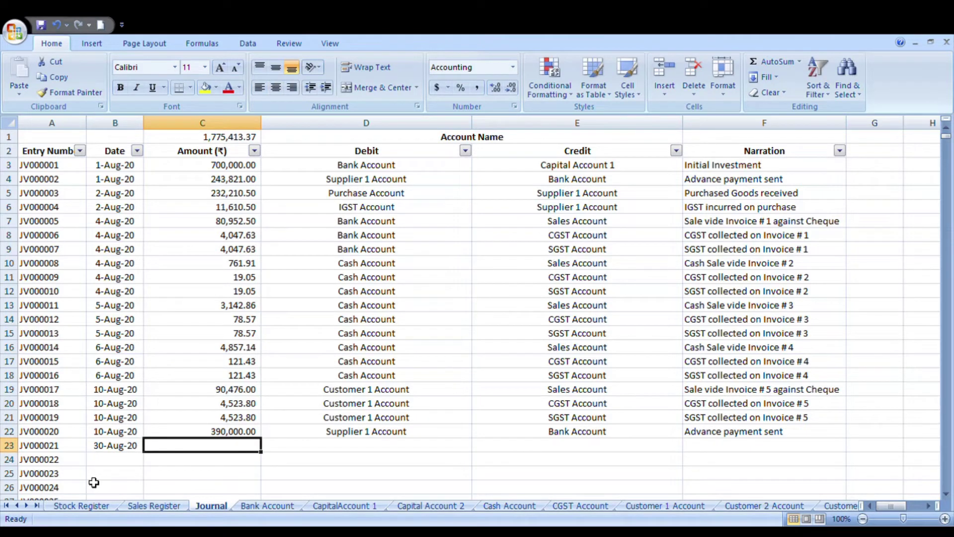
{"action": "type", "text": "5000"}
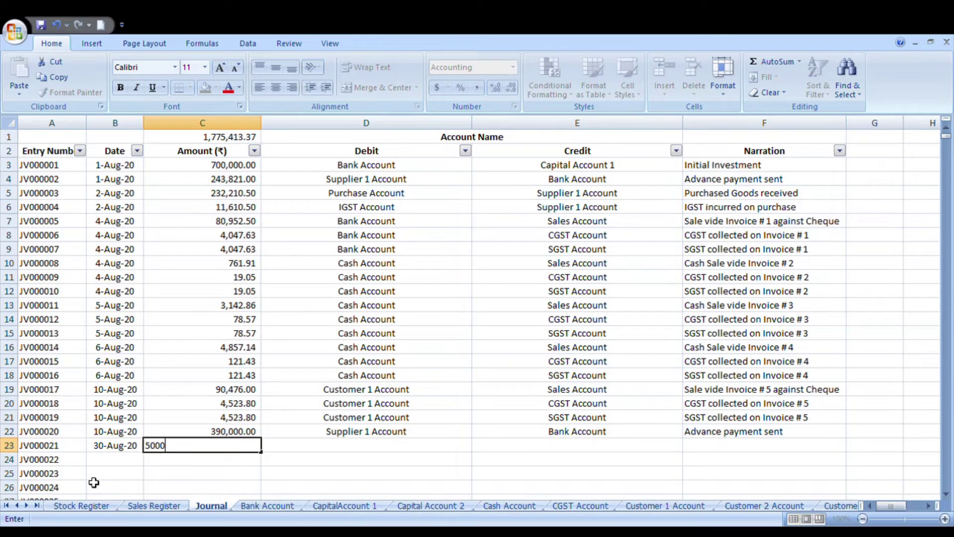
{"action": "key", "text": "Right"}
{"action": "key", "text": "Left"}
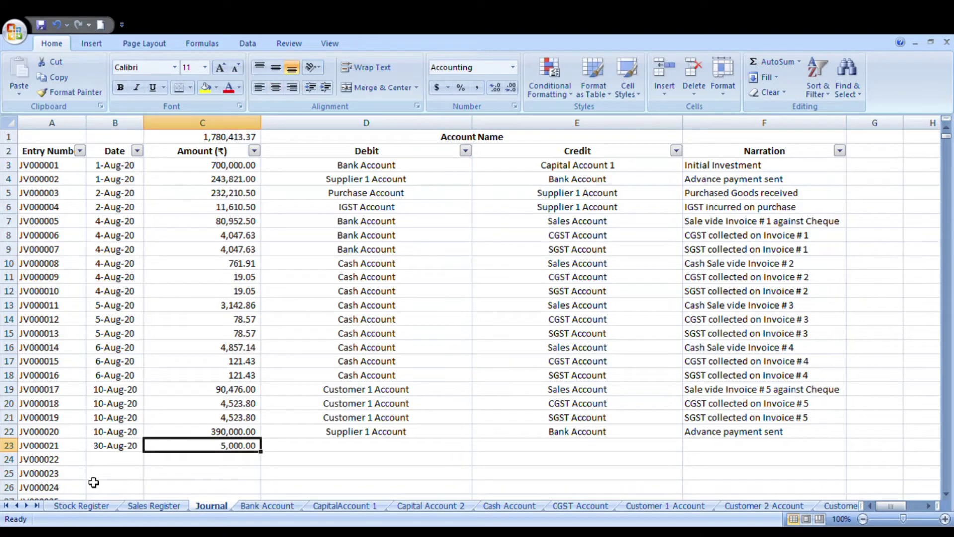
Add a sale in the Sales Register's first empty row, dated 30-Aug-20, with invoice number 6 and a quantity of 5 kg.
{"action": "left_click", "coordinate": [154, 505]}
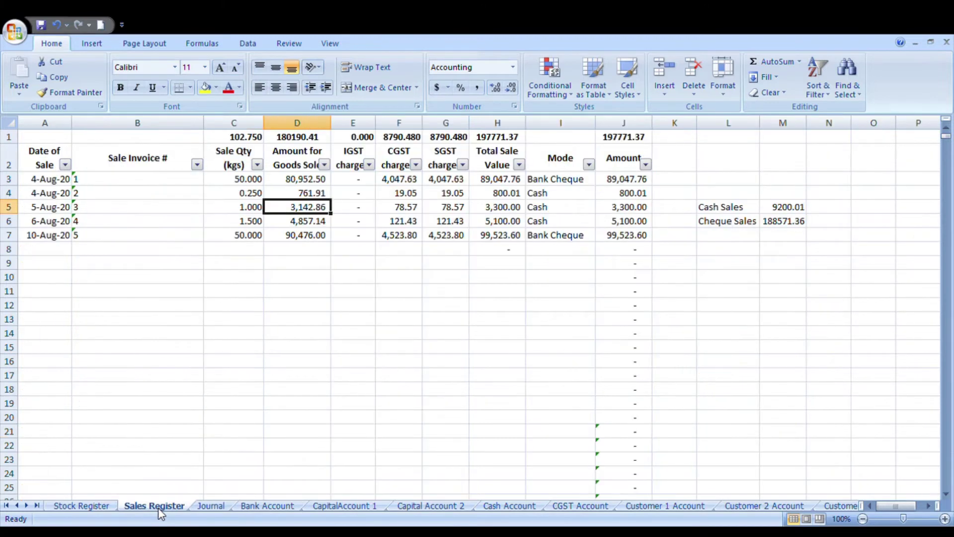
{"action": "left_click", "coordinate": [64, 254]}
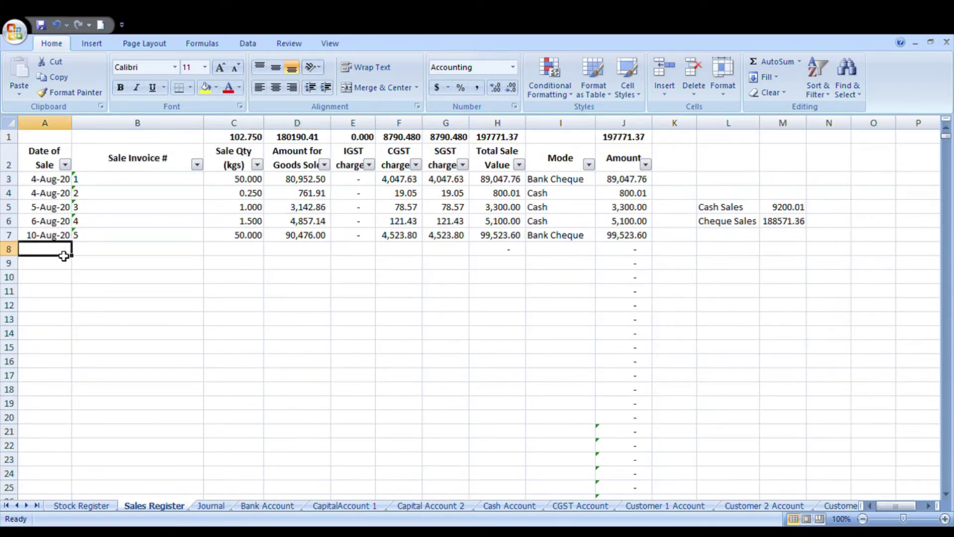
{"action": "type", "text": "8/30"}
{"action": "key", "text": "ctrl+Return"}
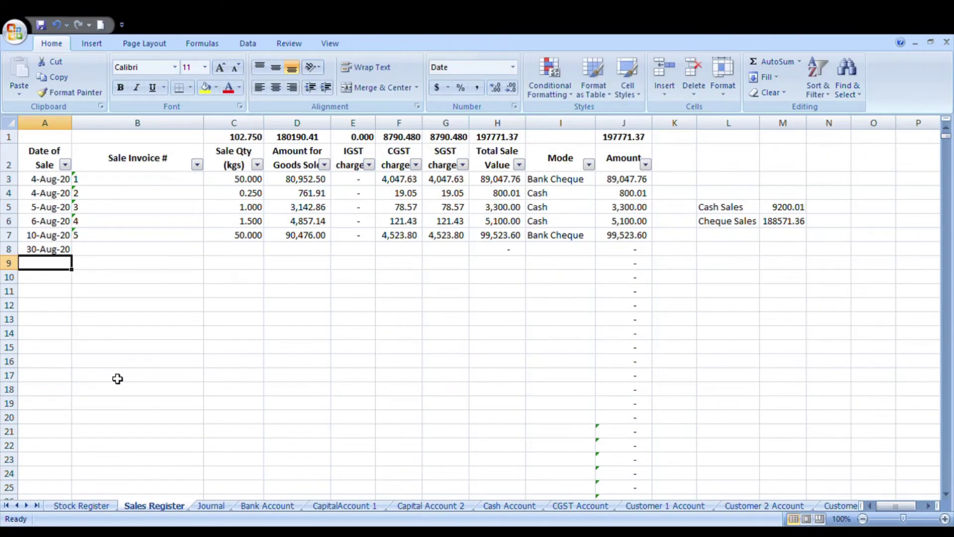
{"action": "key", "text": "Tab"}
{"action": "type", "text": "'"}
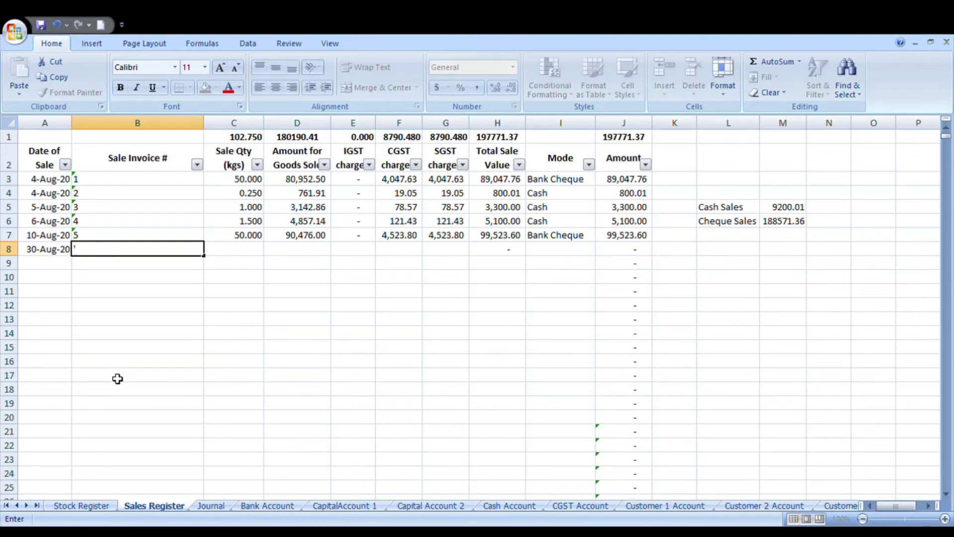
{"action": "type", "text": "6"}
{"action": "key", "text": "Tab"}
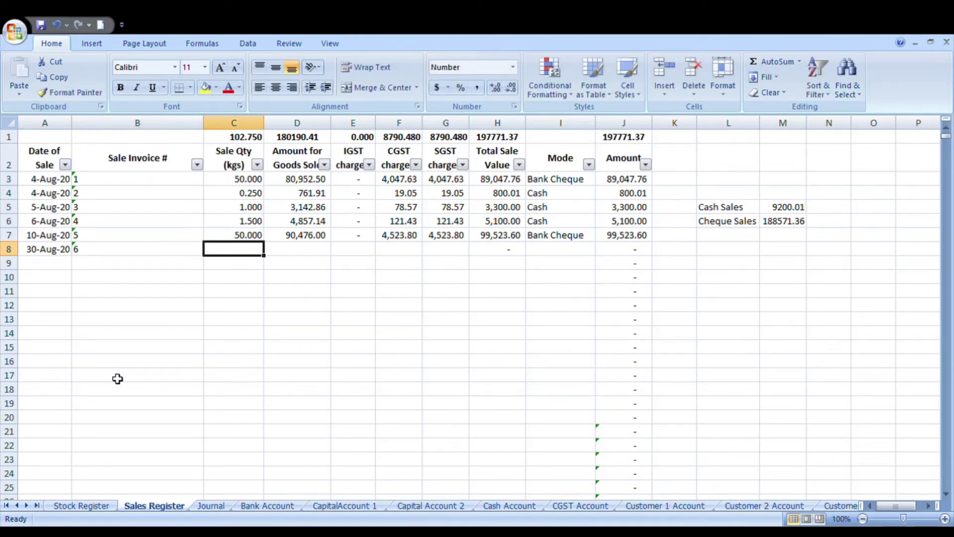
{"action": "type", "text": "5"}
{"action": "key", "text": "Tab"}
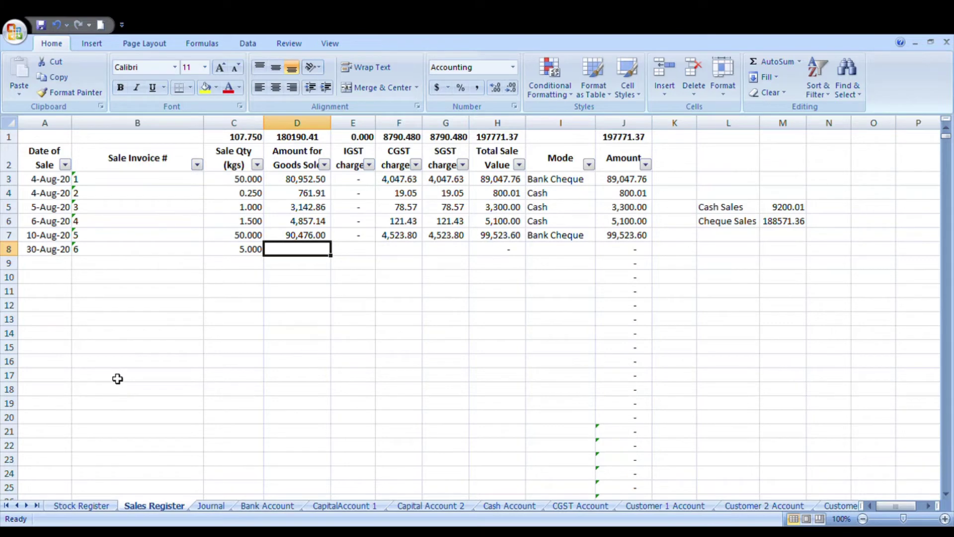
Complete the invoice 6 amounts with 1,550 for goods sold, 0 IGST, 50 CGST and 50 SGST.
{"action": "type", "text": "1550"}
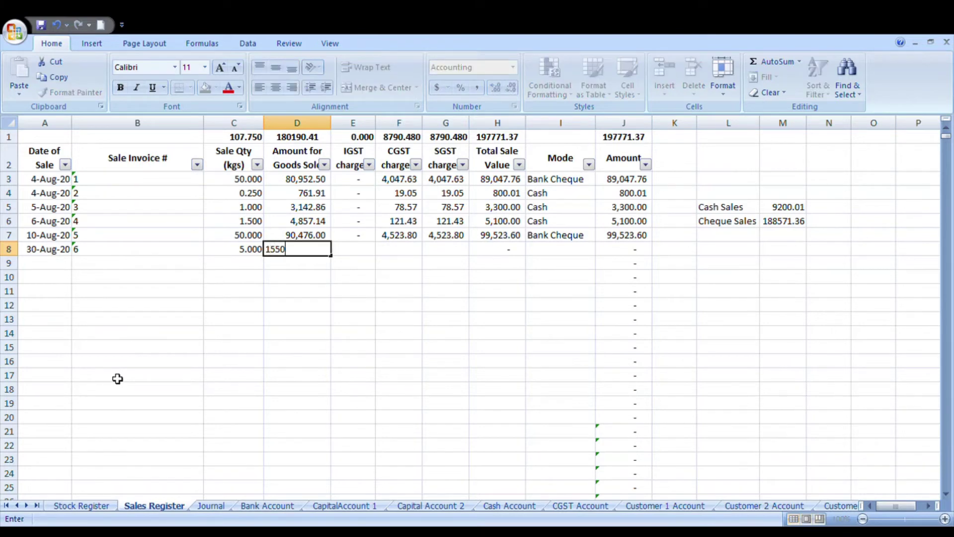
{"action": "key", "text": "Tab"}
{"action": "type", "text": "0"}
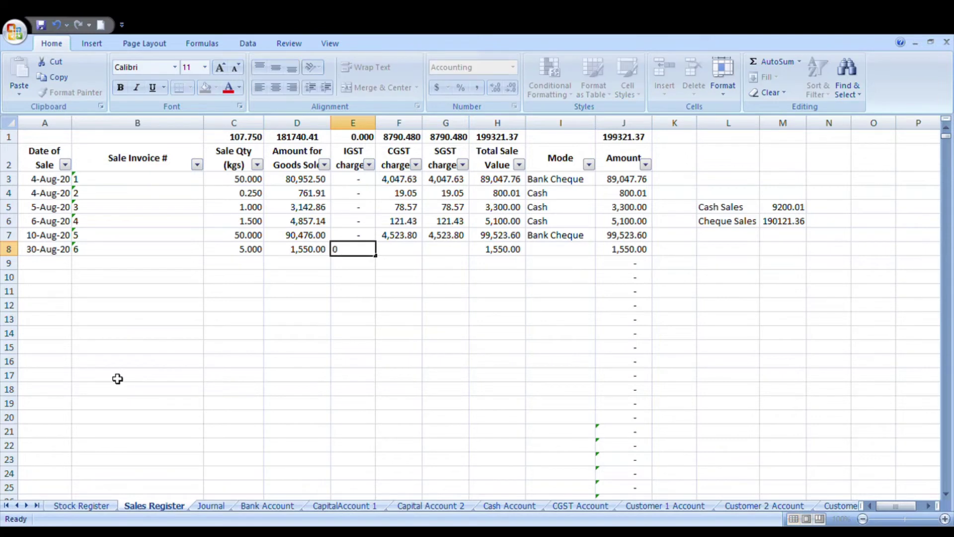
{"action": "key", "text": "Tab"}
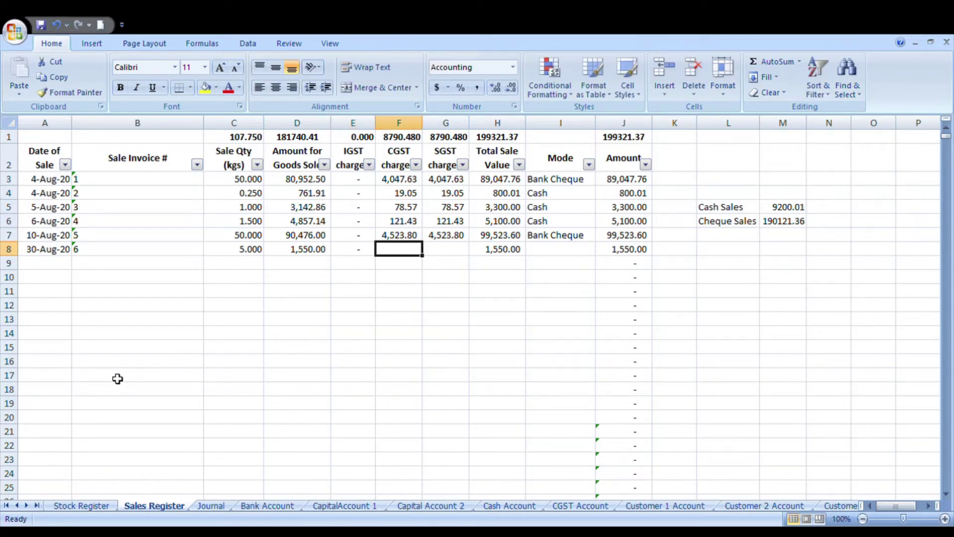
{"action": "type", "text": "50"}
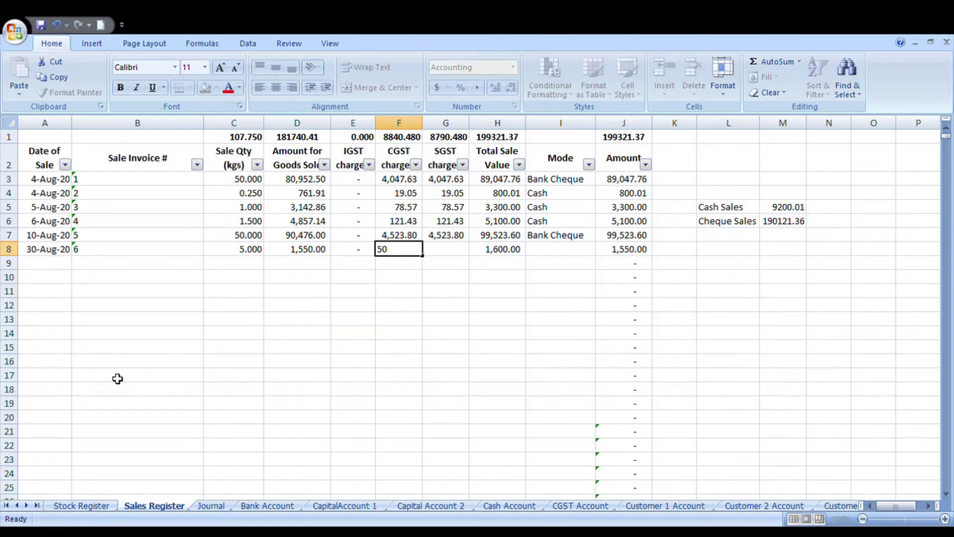
{"action": "key", "text": "Tab"}
{"action": "type", "text": "50"}
{"action": "key", "text": "Return"}
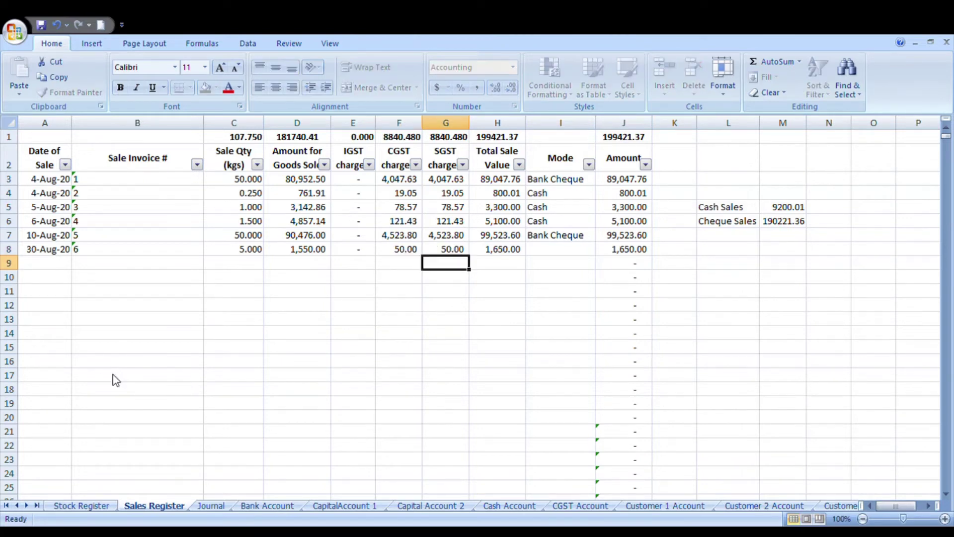
{"action": "key", "text": "Up"}
{"action": "key", "text": "Left"}
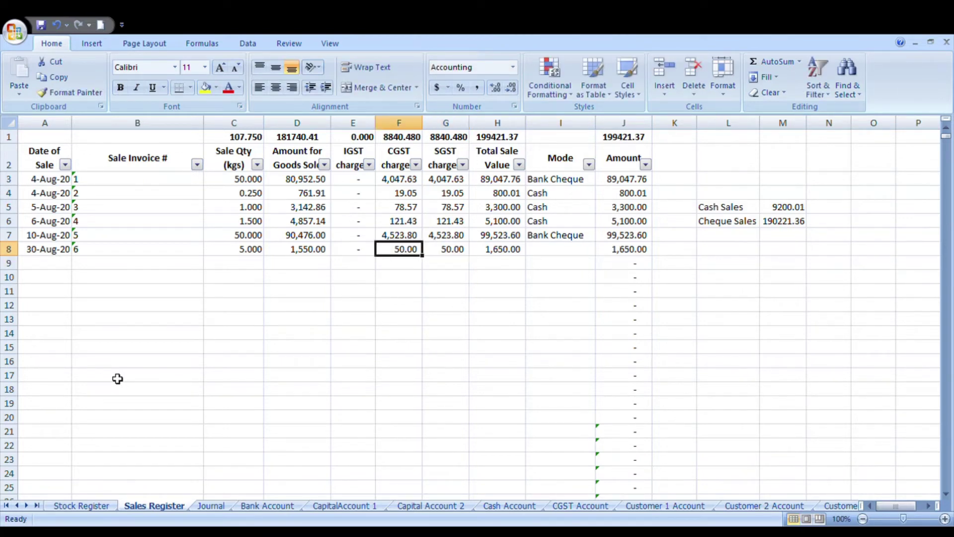
{"action": "key", "text": "Left"}
{"action": "key", "text": "Left"}
{"action": "key", "text": "Left"}
{"action": "key", "text": "shift+Right"}
{"action": "key", "text": "shift+Right"}
{"action": "key", "text": "shift+Right"}
{"action": "key", "text": "shift+Right"}
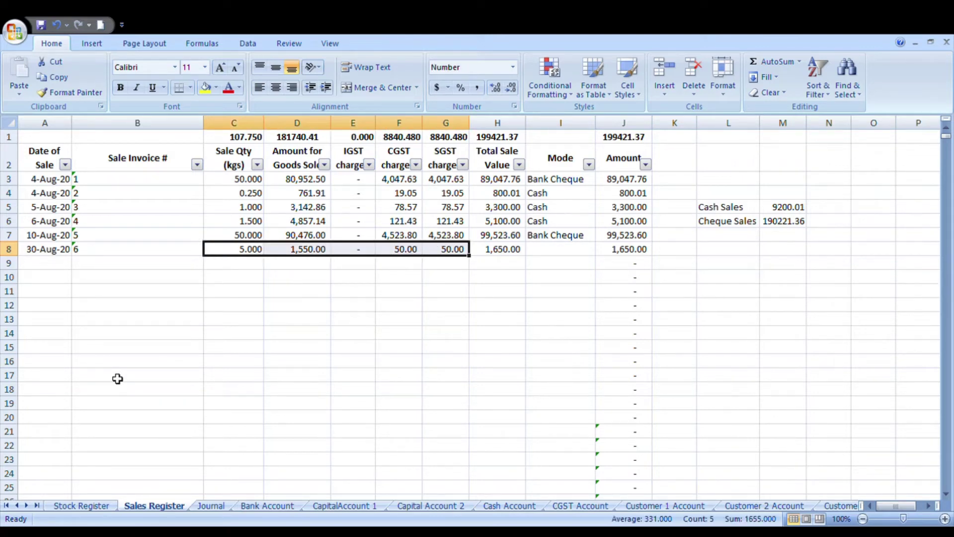
{"action": "key", "text": "ctrl+c"}
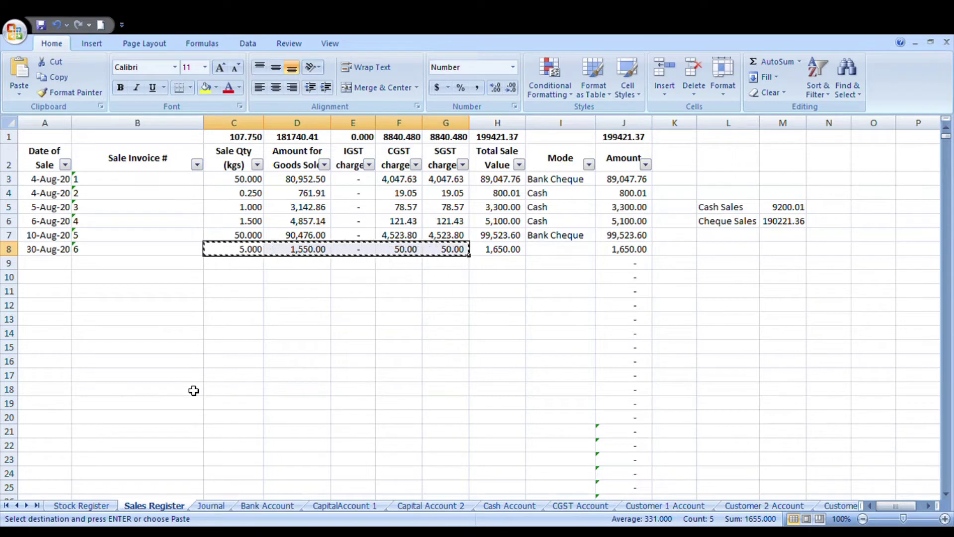
{"action": "key", "text": "Escape"}
Copy the invoice 6 sale from its date through SGST into the first empty sales row of the Stock Register and check the pasted values.
{"action": "key", "text": "Left"}
{"action": "key", "text": "Left"}
{"action": "key", "text": "shift+Right"}
{"action": "key", "text": "shift+Right"}
{"action": "key", "text": "shift+Right"}
{"action": "key", "text": "shift+Right"}
{"action": "key", "text": "shift+Right"}
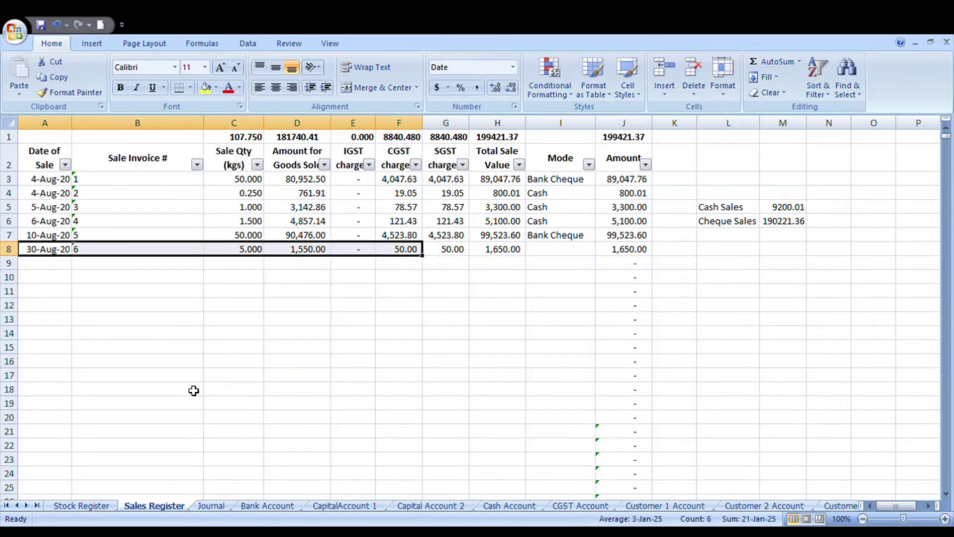
{"action": "key", "text": "shift+Right"}
{"action": "key", "text": "ctrl+c"}
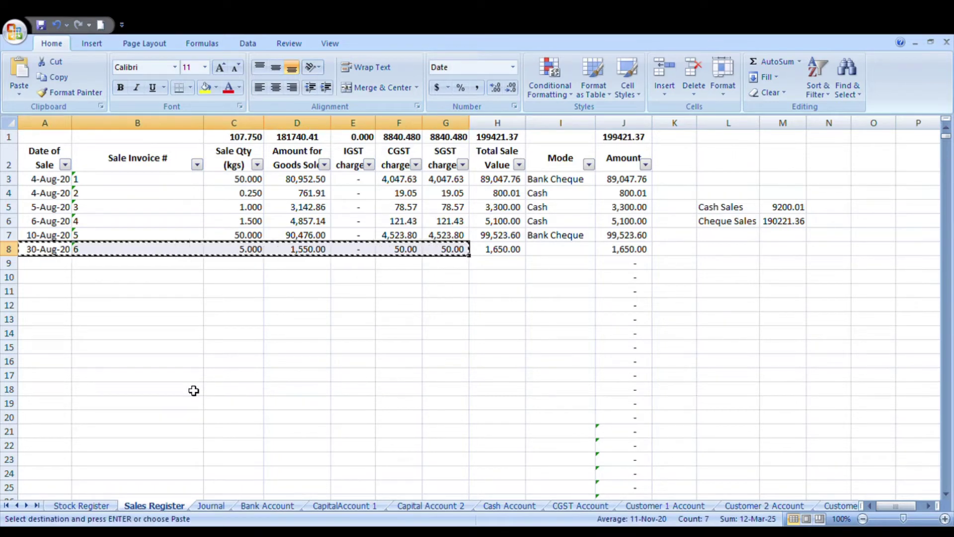
{"action": "left_click", "coordinate": [73, 509]}
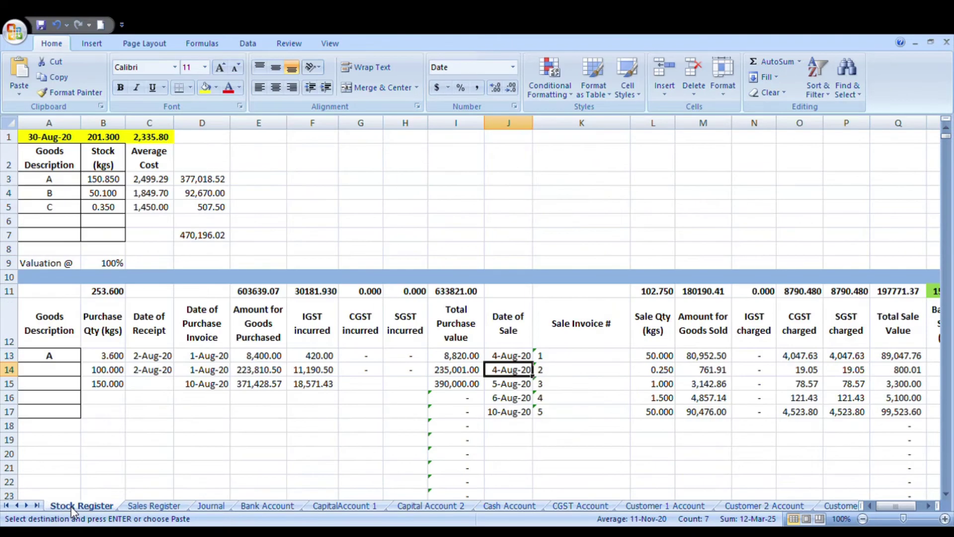
{"action": "left_click", "coordinate": [512, 428]}
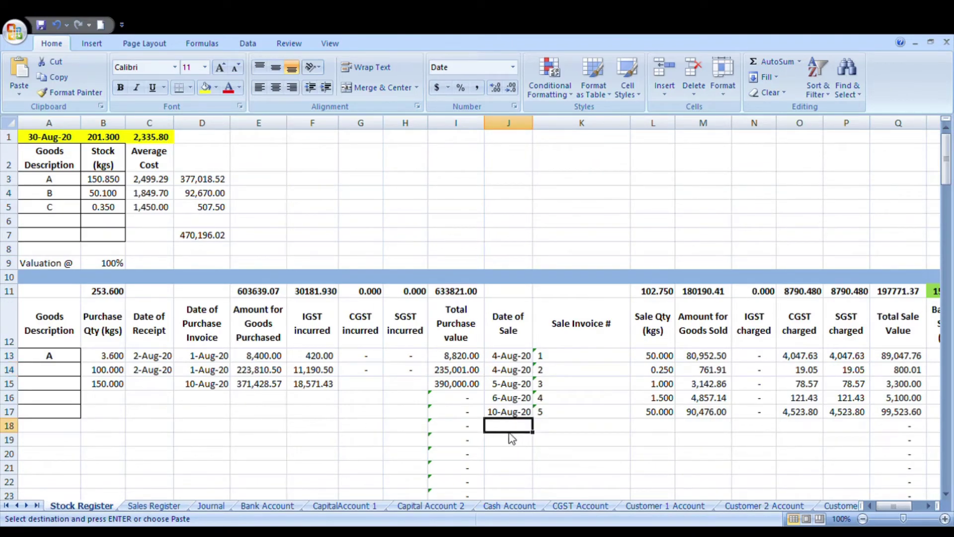
{"action": "key", "text": "ctrl+v"}
{"action": "key", "text": "Right"}
{"action": "key", "text": "Right"}
{"action": "key", "text": "Right"}
{"action": "key", "text": "Right"}
{"action": "key", "text": "Right"}
{"action": "key", "text": "Right"}
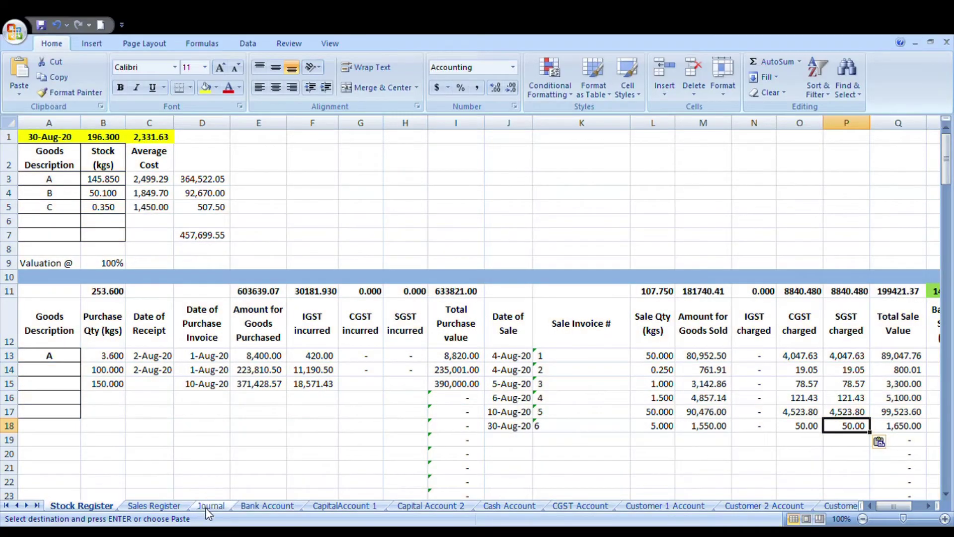
Check the Journal sheet, return to the Sales Register and clear the pending copy of the invoice 6 row.
{"action": "left_click", "coordinate": [210, 505]}
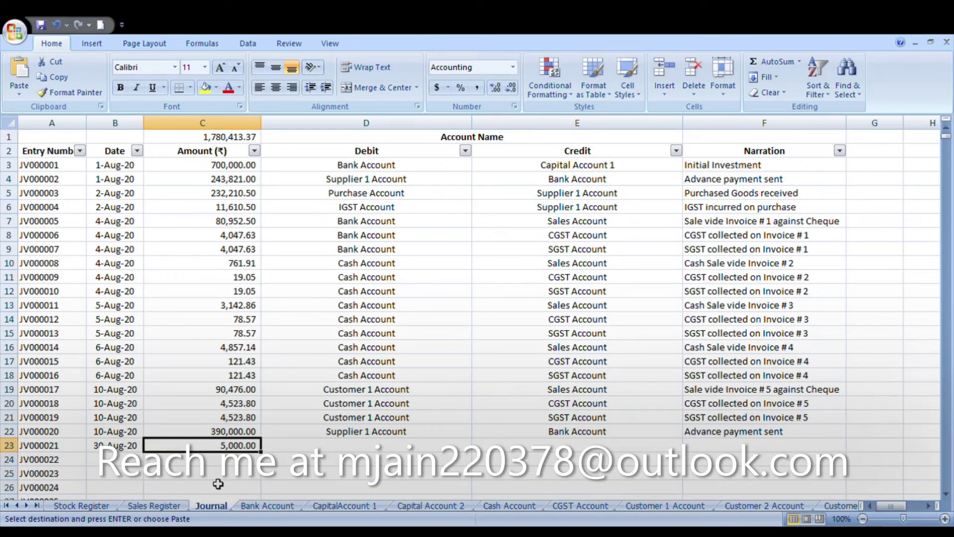
{"action": "left_click", "coordinate": [154, 505]}
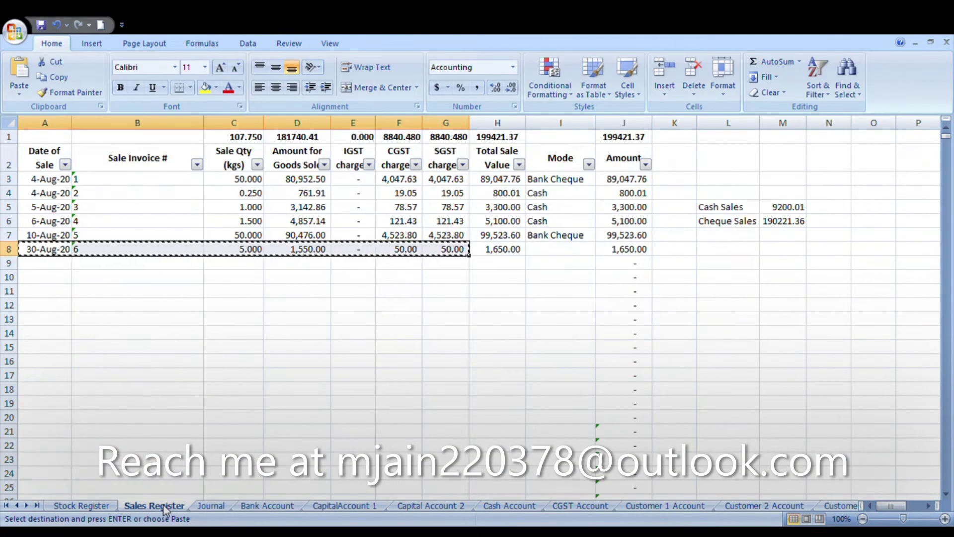
{"action": "key", "text": "Escape"}
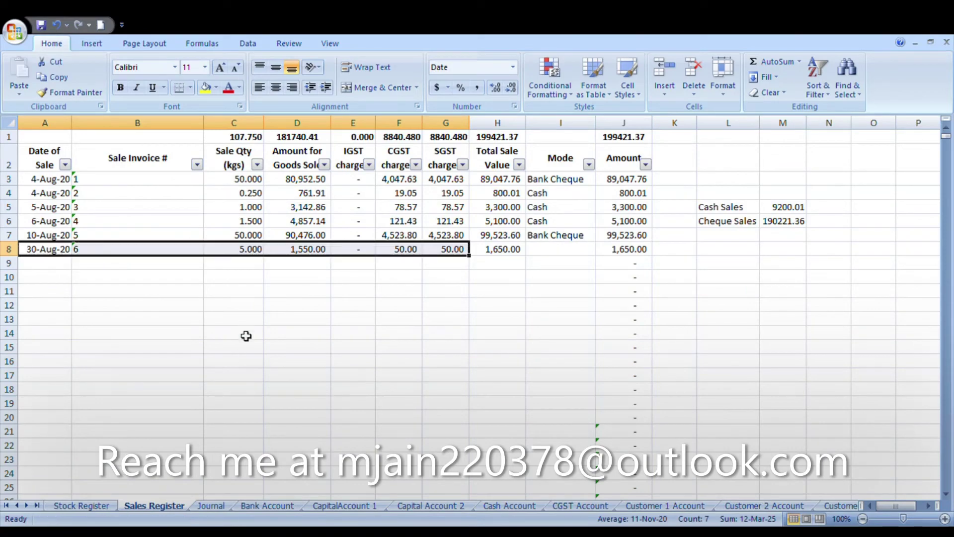
In the Journal, set entry JV000021's amount to 1,550 and its debit account to Customer 4 Account.
{"action": "left_click", "coordinate": [309, 250]}
{"action": "left_click", "coordinate": [214, 504]}
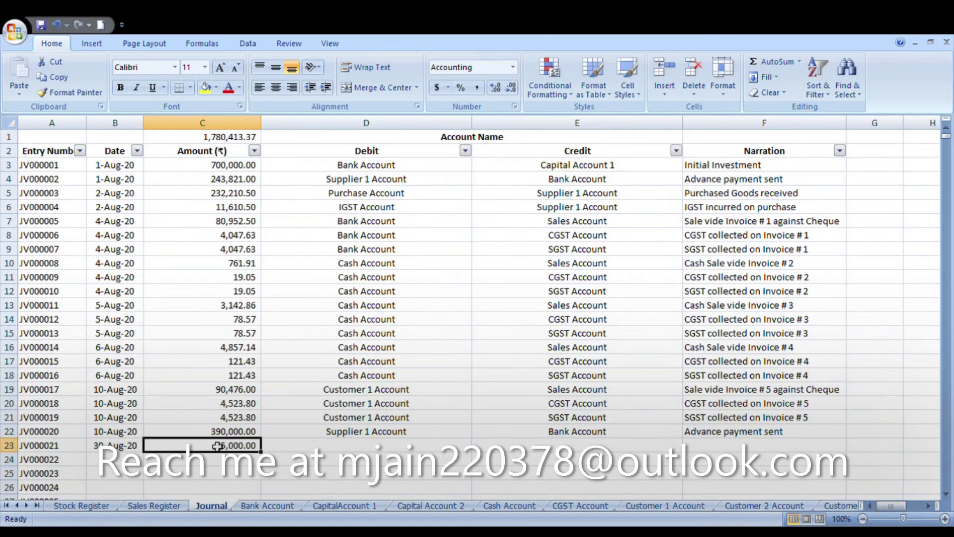
{"action": "type", "text": "1550"}
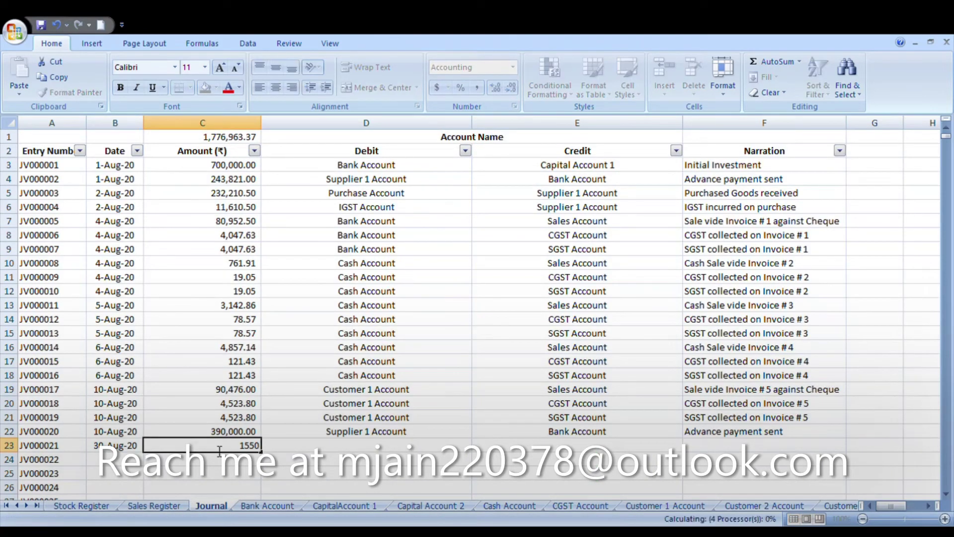
{"action": "key", "text": "Return"}
{"action": "key", "text": "Up"}
{"action": "key", "text": "Right"}
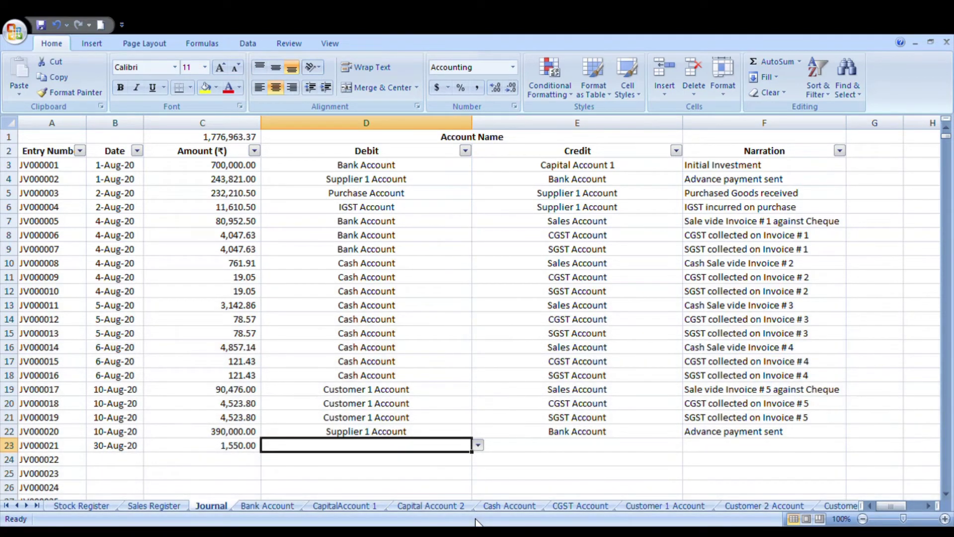
{"action": "key", "text": "alt+Down"}
{"action": "key", "text": "Down"}
{"action": "key", "text": "Return"}
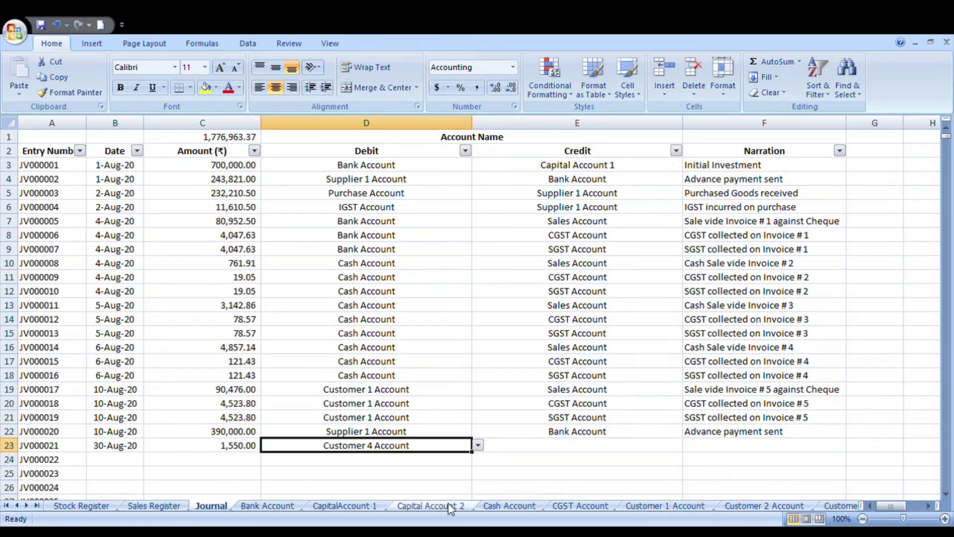
Credit entry JV000021 to Sales Account and enter the narration "Cash Sale against Invoice # 6".
{"action": "left_click", "coordinate": [565, 450]}
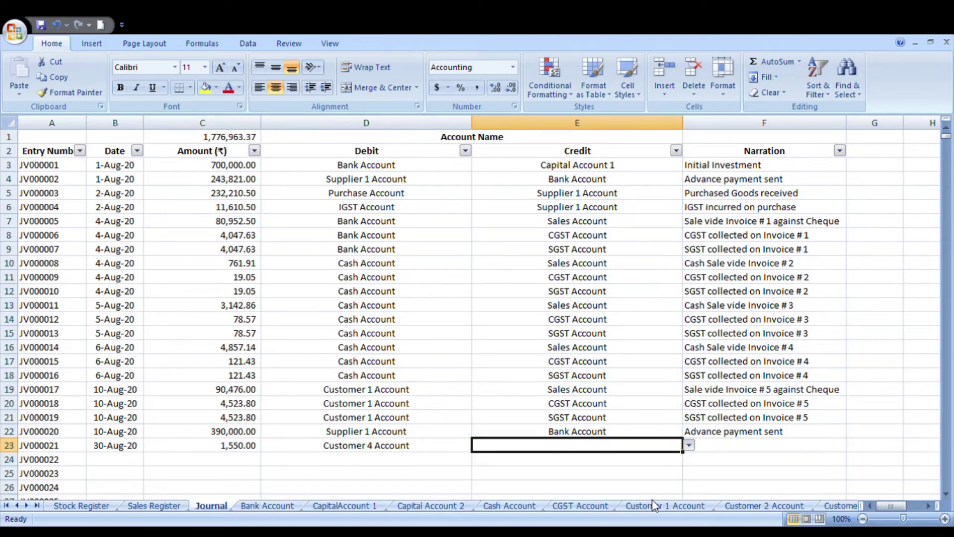
{"action": "type", "text": "Sales Account"}
{"action": "left_click", "coordinate": [715, 446]}
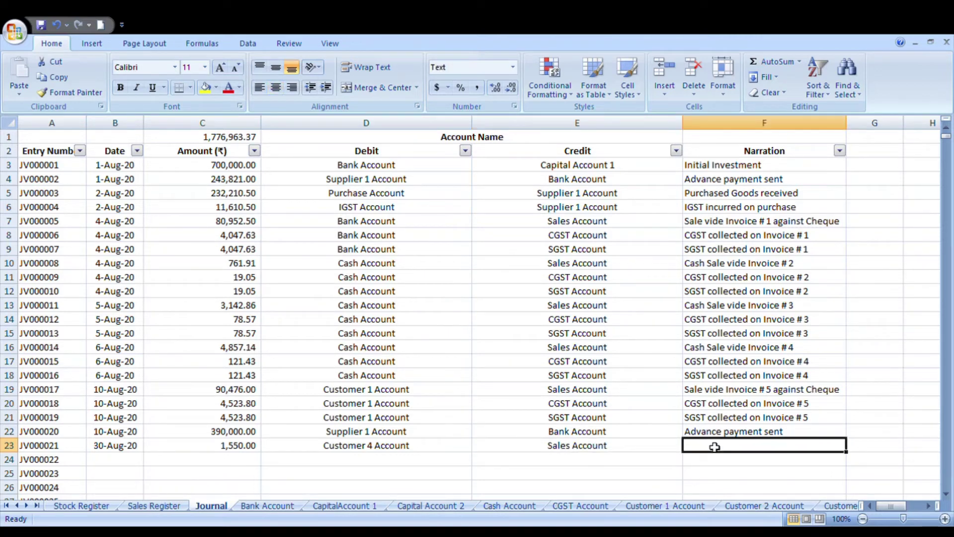
{"action": "type", "text": "Ca"}
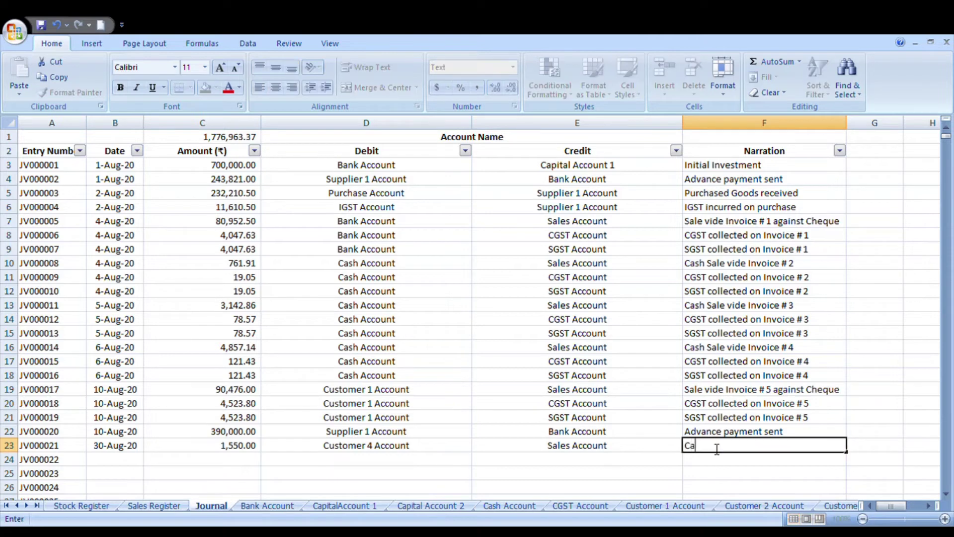
{"action": "type", "text": "sh Sale against Inm"}
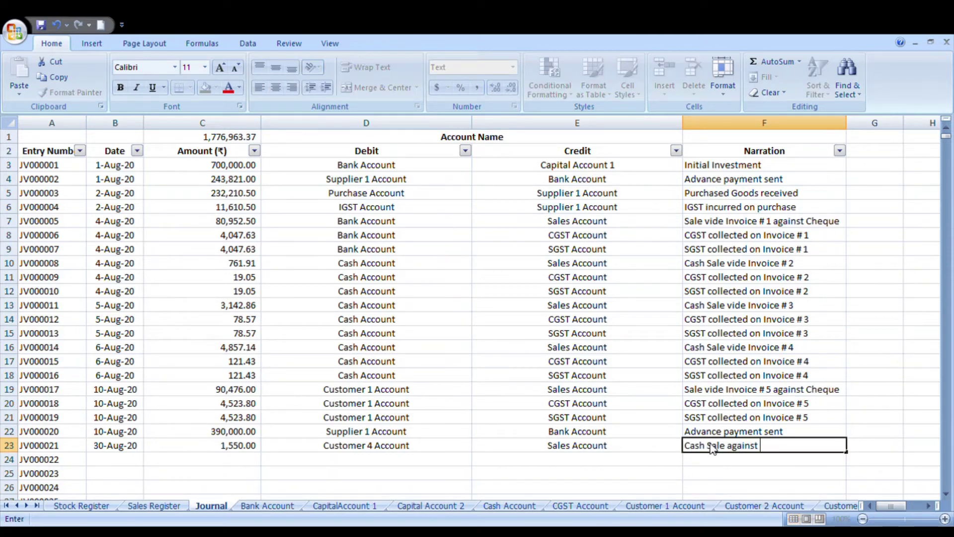
{"action": "key", "text": "BackSpace"}
{"action": "type", "text": "voice # 6"}
{"action": "key", "text": "Return"}
Fill entry JV000022 with the date 30-Aug-20, an amount of 50, debit Customer 4 Account and credit CGST Account.
{"action": "key", "text": "Left"}
{"action": "key", "text": "Left"}
{"action": "key", "text": "Left"}
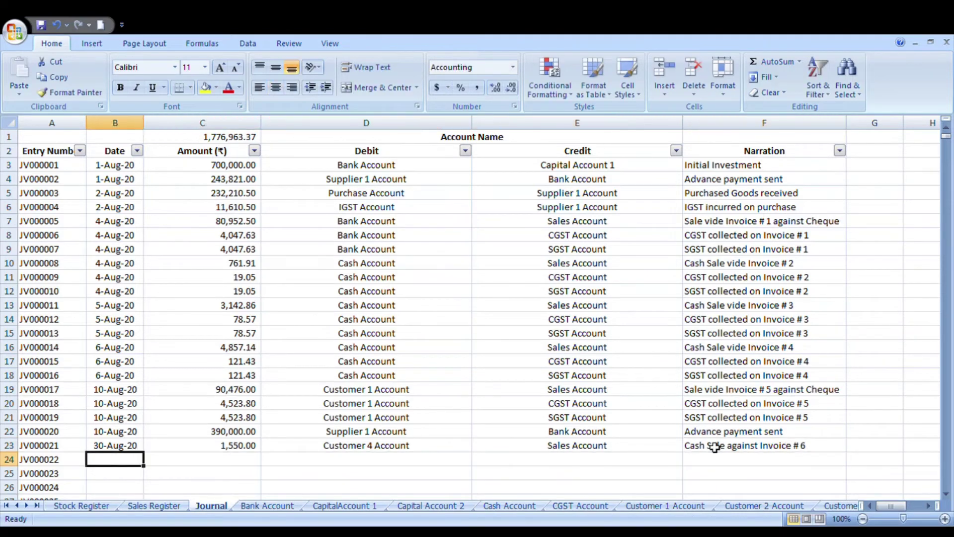
{"action": "key", "text": "ctrl+d"}
{"action": "key", "text": "Tab"}
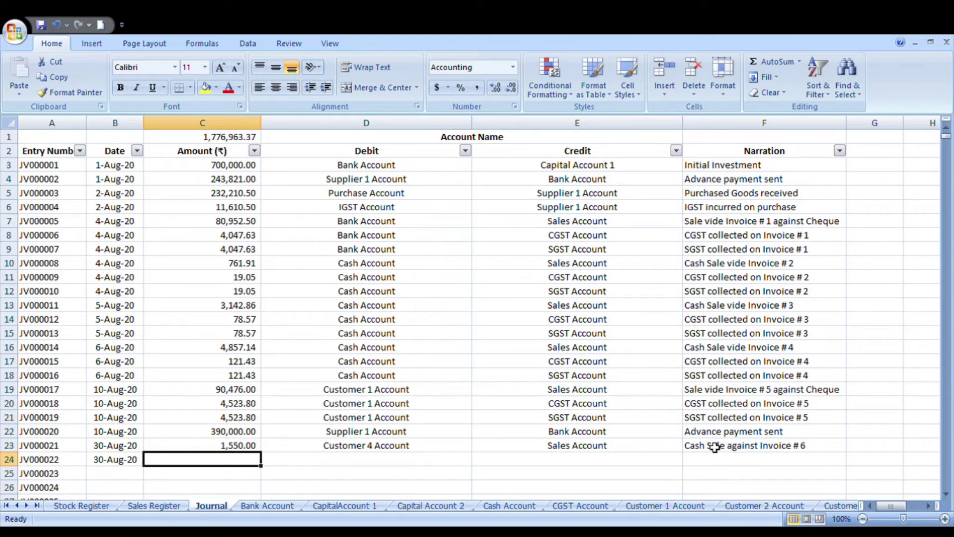
{"action": "type", "text": "50"}
{"action": "key", "text": "Tab"}
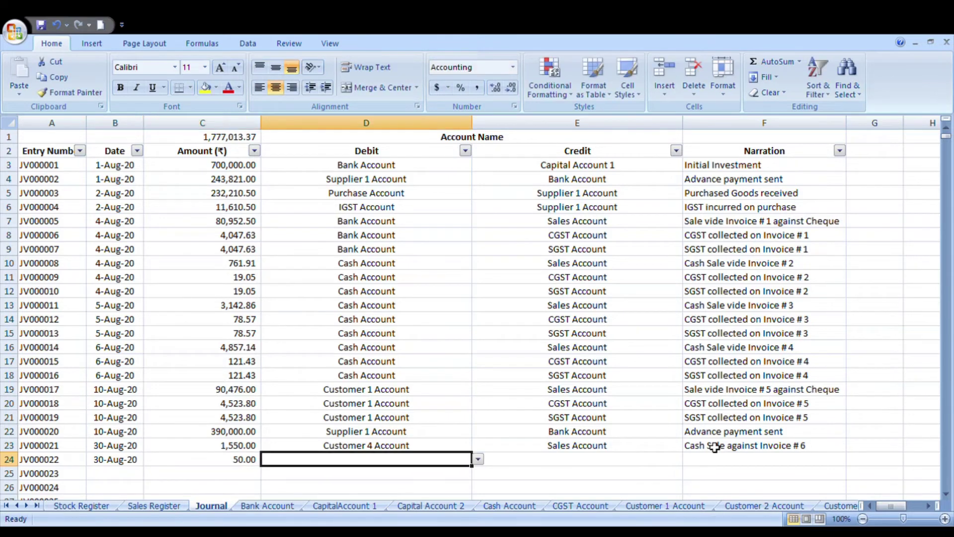
{"action": "key", "text": "ctrl+d"}
{"action": "key", "text": "Tab"}
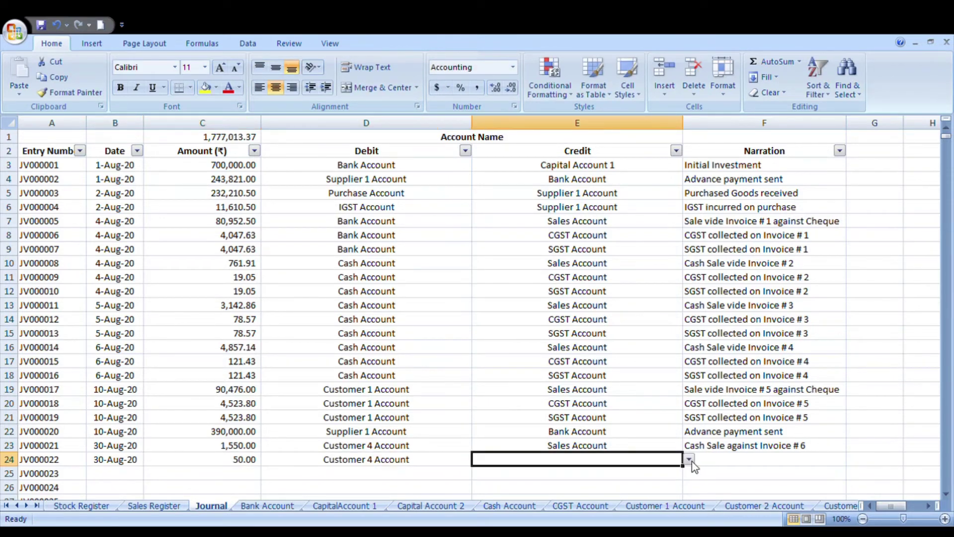
{"action": "type", "text": "CGST Account"}
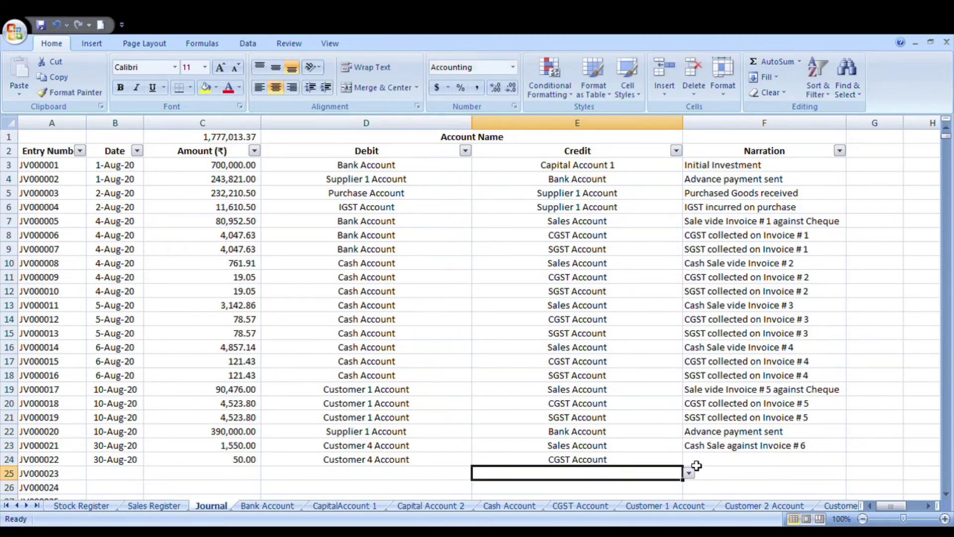
Copy the invoice 5 CGST narration to entry JV000022 and edit it to "CGST collected on Invoice # 6".
{"action": "left_click", "coordinate": [696, 465]}
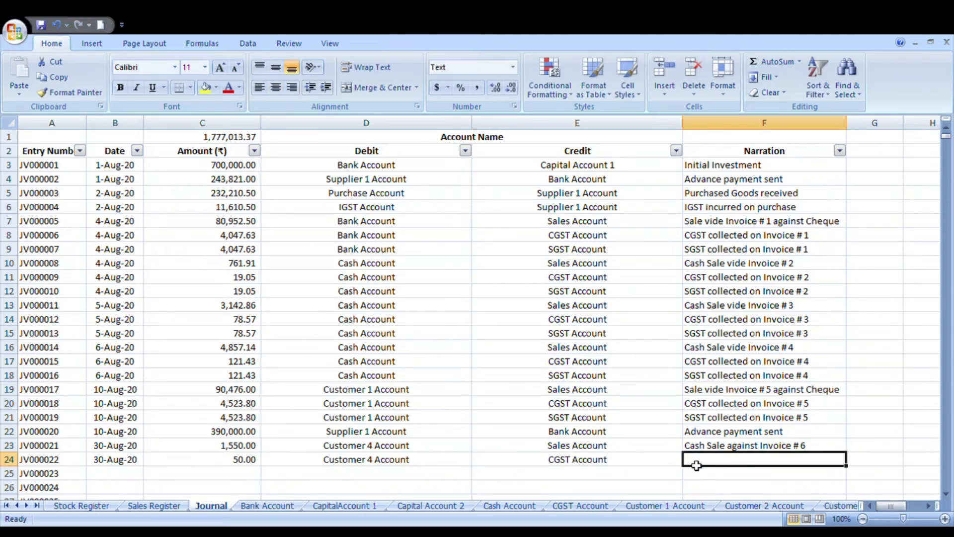
{"action": "key", "text": "Up"}
{"action": "key", "text": "Up"}
{"action": "key", "text": "Up"}
{"action": "key", "text": "Up"}
{"action": "key", "text": "ctrl+c"}
{"action": "key", "text": "Down"}
{"action": "key", "text": "Down"}
{"action": "key", "text": "Down"}
{"action": "key", "text": "Down"}
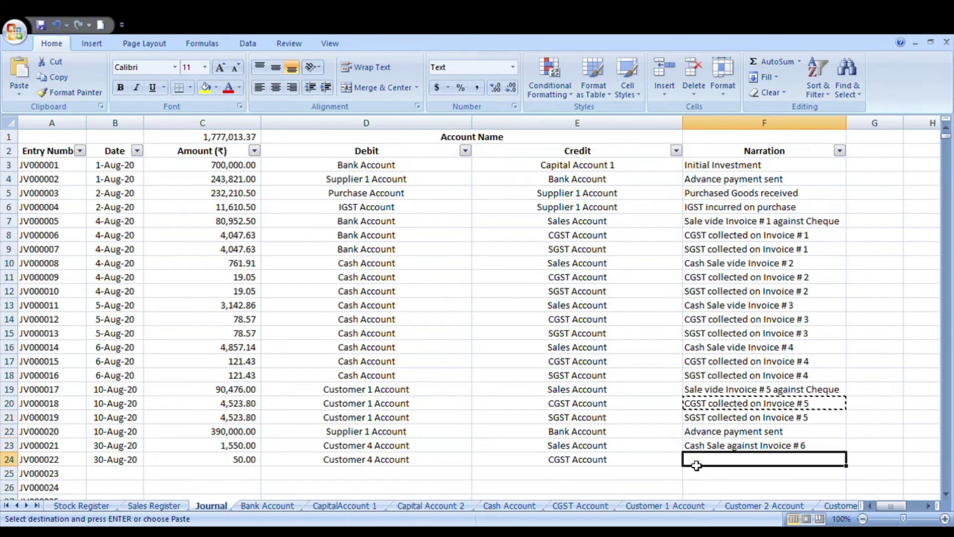
{"action": "key", "text": "Return"}
{"action": "key", "text": "F2"}
{"action": "key", "text": "BackSpace"}
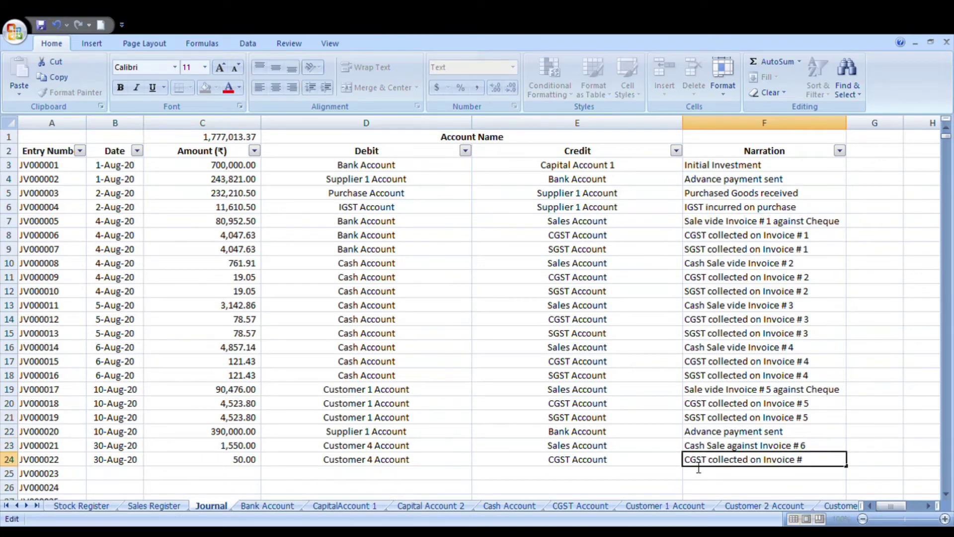
{"action": "type", "text": "6"}
{"action": "key", "text": "Return"}
Fill the date 30-Aug-20 down into entry JV000023 and enter an amount of 50.
{"action": "key", "text": "Up"}
{"action": "key", "text": "Up"}
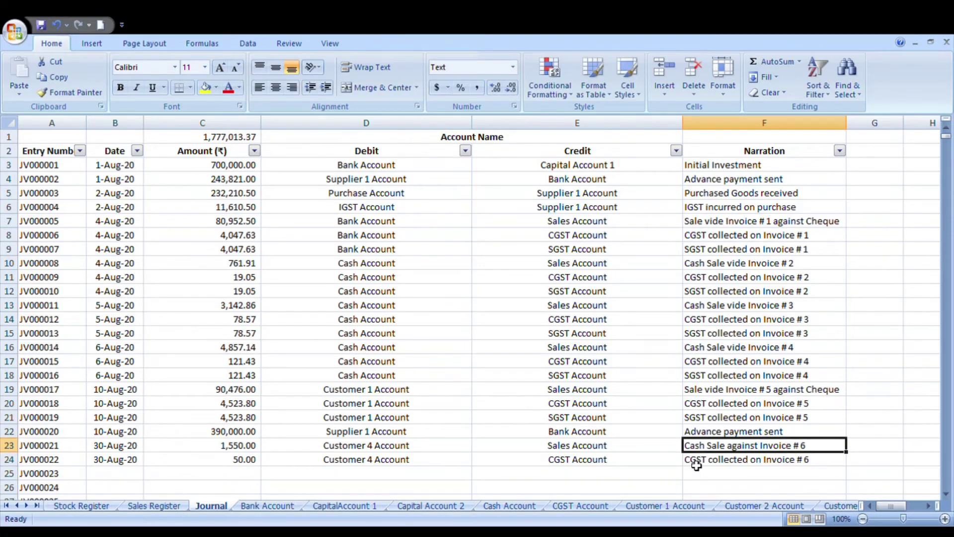
{"action": "key", "text": "Down"}
{"action": "key", "text": "Down"}
{"action": "key", "text": "Left"}
{"action": "key", "text": "Left"}
{"action": "key", "text": "Left"}
{"action": "key", "text": "Left"}
{"action": "key", "text": "ctrl+d"}
{"action": "key", "text": "Right"}
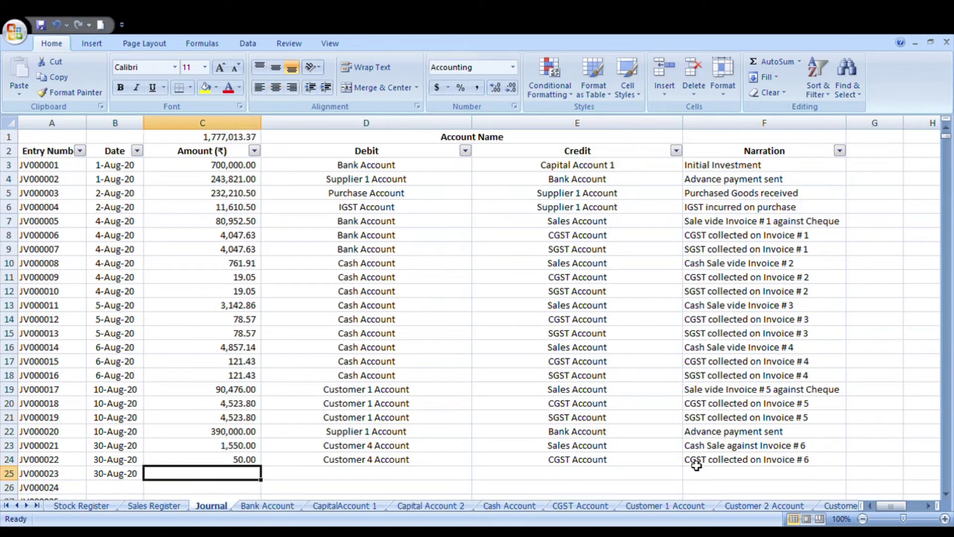
{"action": "type", "text": "50"}
{"action": "key", "text": "Tab"}
Set entry JV000023's debit to Customer 4 Account and its credit to SGST Account.
{"action": "type", "text": "C"}
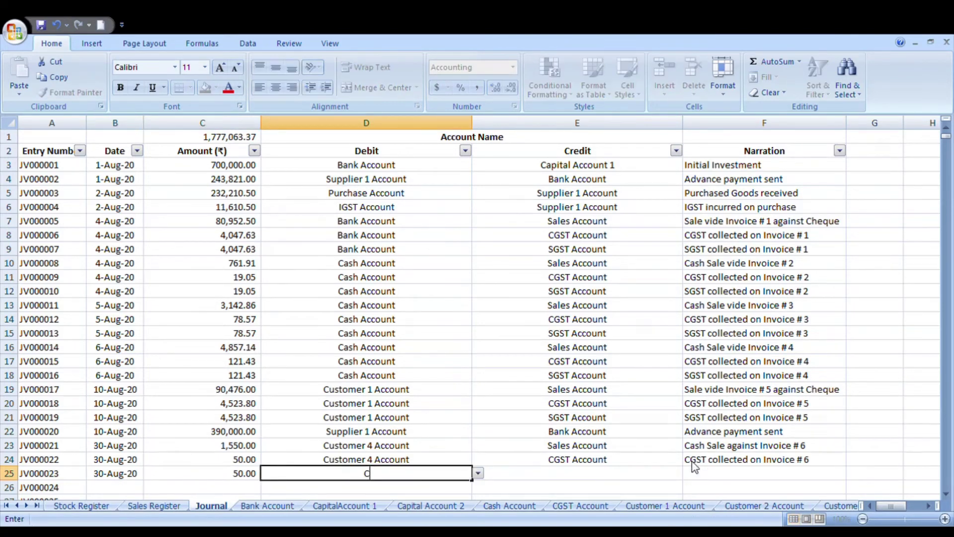
{"action": "type", "text": "ustomer 4 Account"}
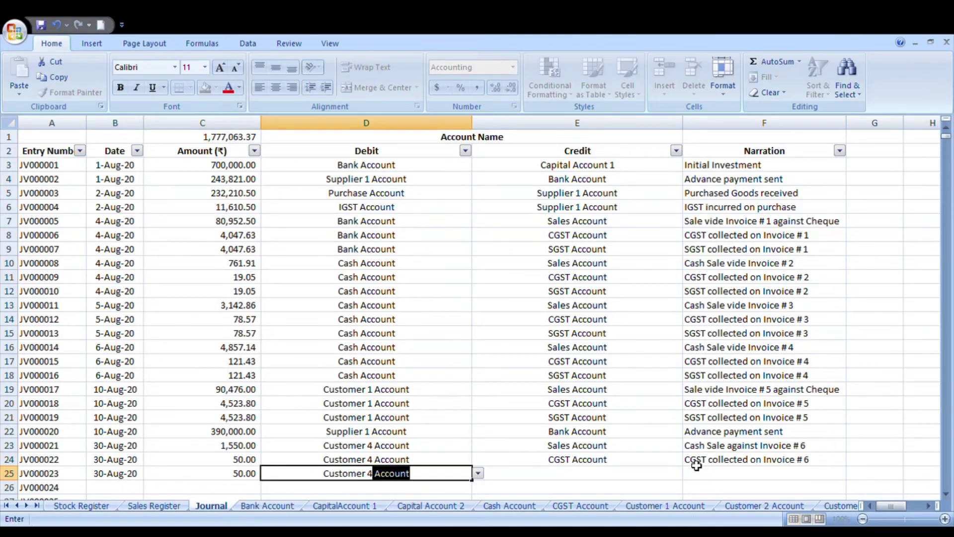
{"action": "key", "text": "Tab"}
{"action": "type", "text": "SGST"}
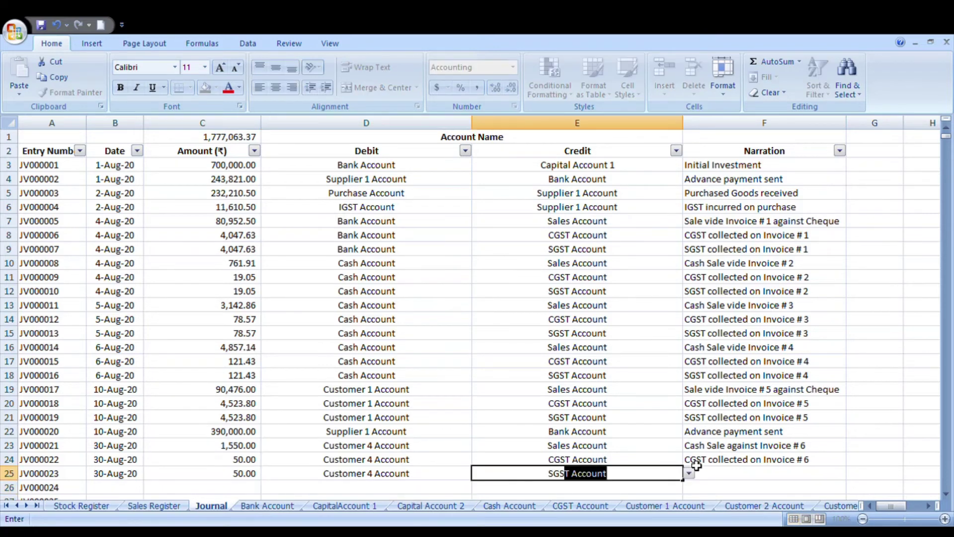
Copy the invoice 5 SGST narration to entry JV000023 and edit it to "SGST collected on Invoice # 6".
{"action": "key", "text": "Tab"}
{"action": "key", "text": "Up"}
{"action": "key", "text": "Up"}
{"action": "key", "text": "Up"}
{"action": "key", "text": "Up"}
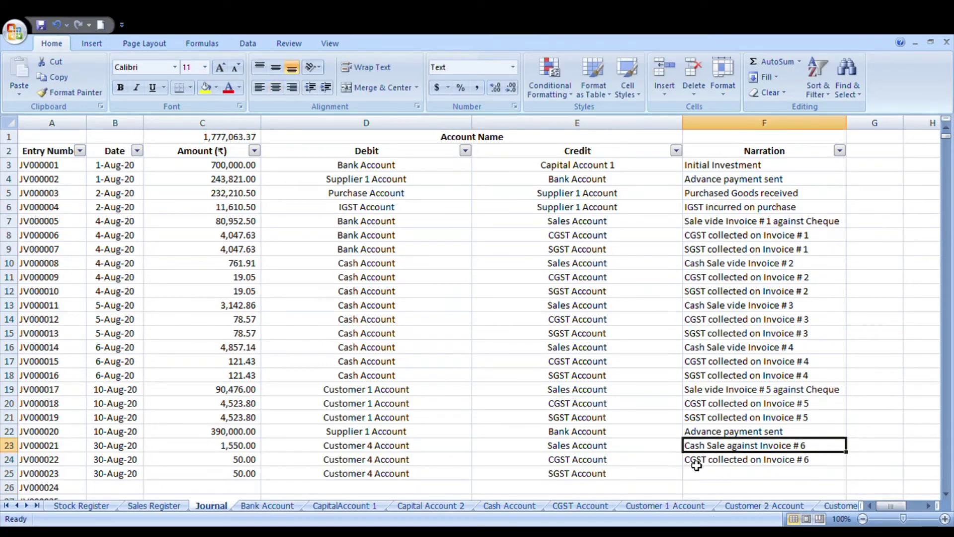
{"action": "key", "text": "ctrl+c"}
{"action": "key", "text": "Down"}
{"action": "key", "text": "Down"}
{"action": "key", "text": "Down"}
{"action": "key", "text": "Down"}
{"action": "key", "text": "Return"}
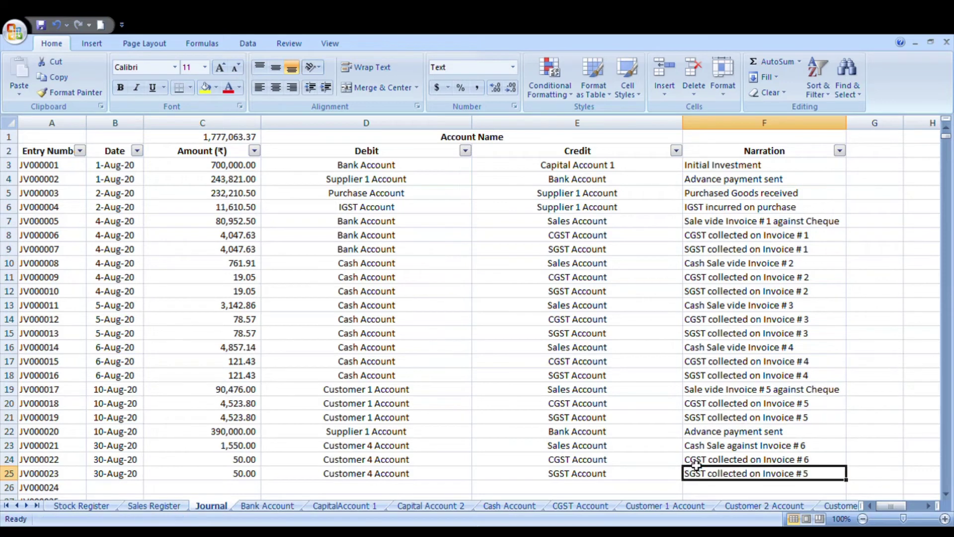
{"action": "key", "text": "F2"}
{"action": "key", "text": "BackSpace"}
{"action": "type", "text": "6"}
{"action": "key", "text": "Return"}
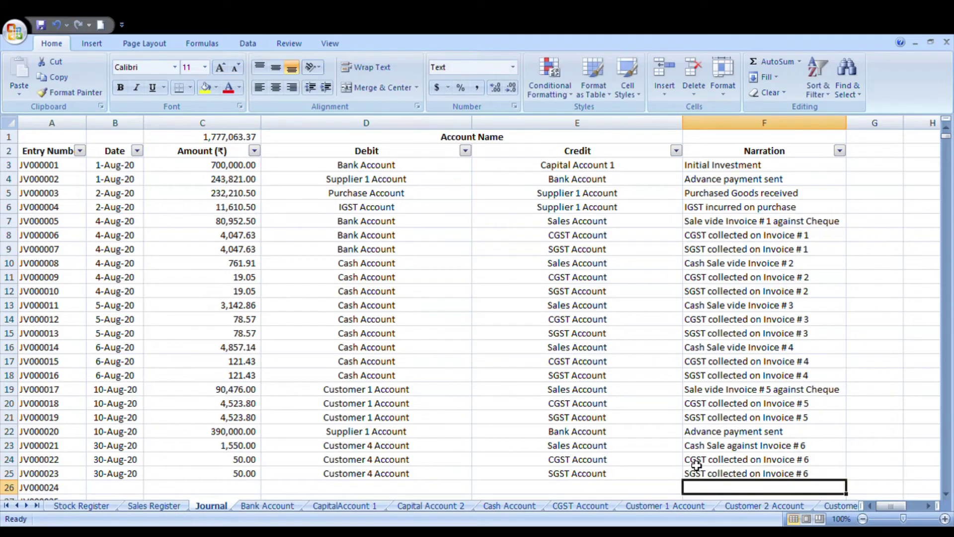
Review the dates, amounts and debit account of the three new invoice 6 entries in the Journal.
{"action": "key", "text": "Up"}
{"action": "key", "text": "Up"}
{"action": "key", "text": "Up"}
{"action": "key", "text": "Left"}
{"action": "key", "text": "Left"}
{"action": "key", "text": "Left"}
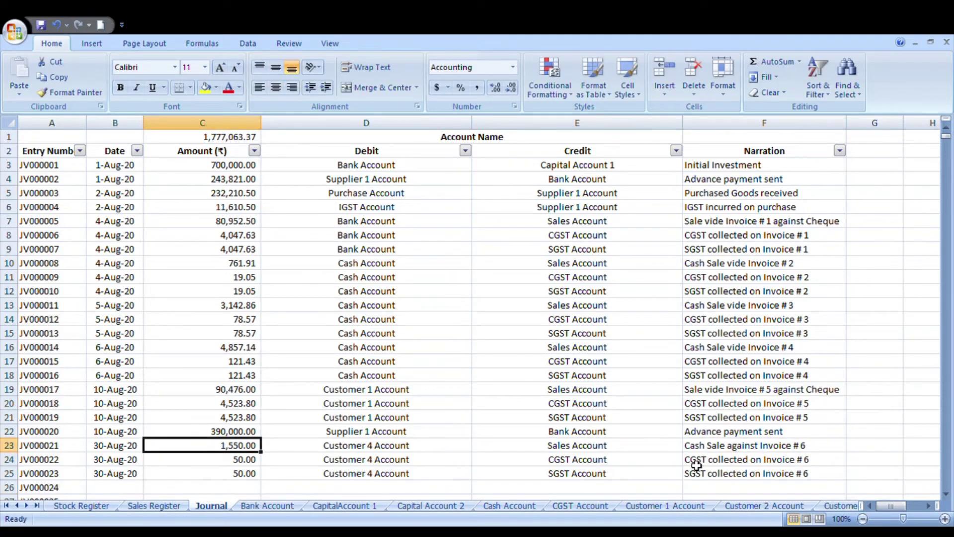
{"action": "key", "text": "Left"}
{"action": "key", "text": "Down"}
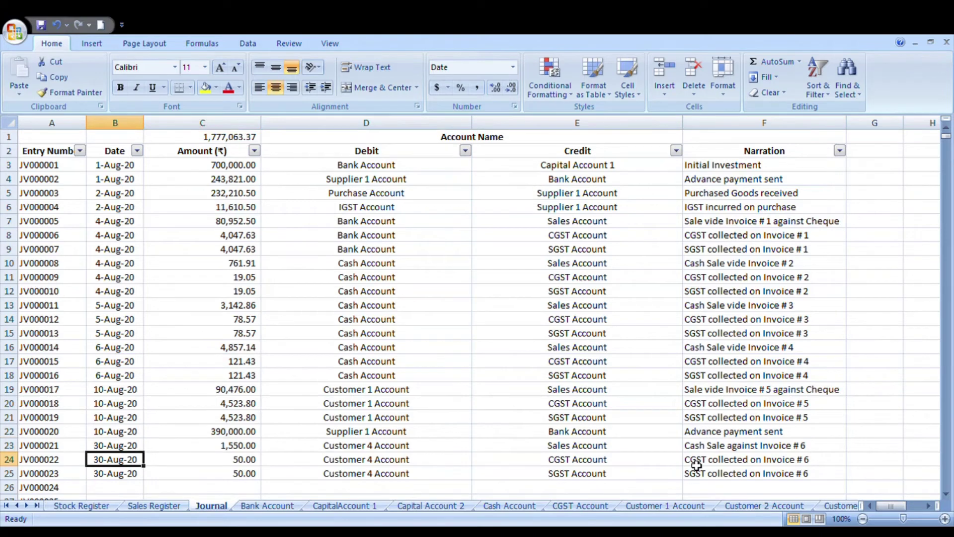
{"action": "key", "text": "Up"}
{"action": "key", "text": "Right"}
{"action": "key", "text": "Right"}
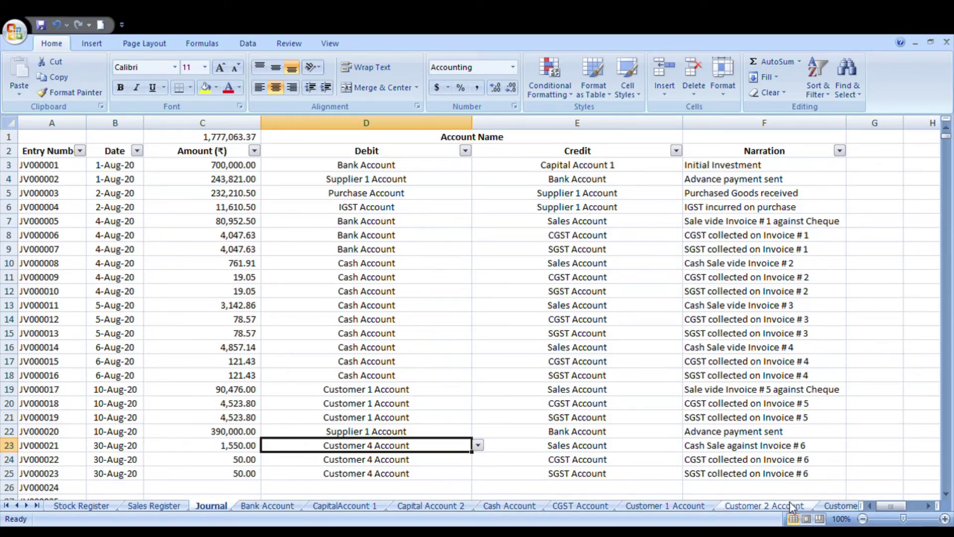
Open the Customer 4 Account ledger and check the dates of the invoice 6 entries.
{"action": "left_click", "coordinate": [820, 505]}
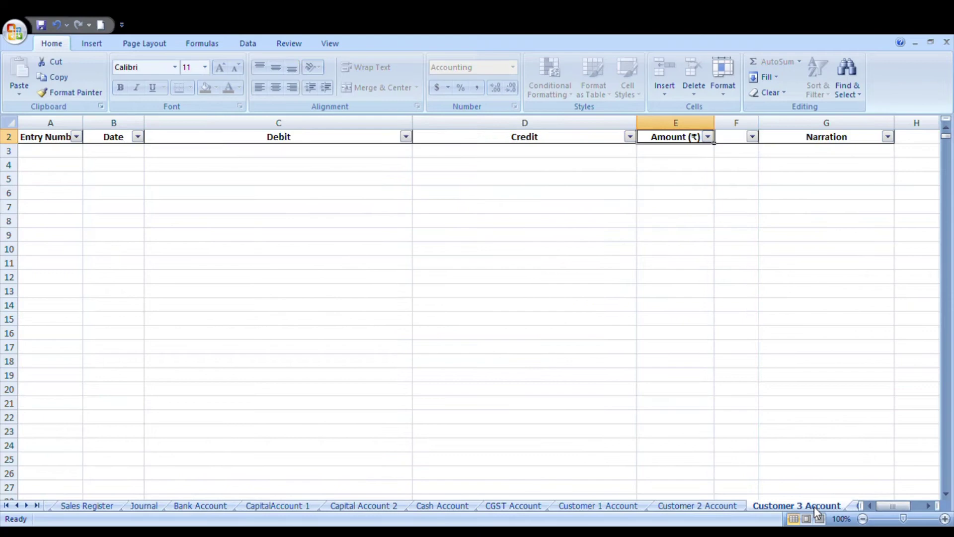
{"action": "left_click", "coordinate": [851, 505]}
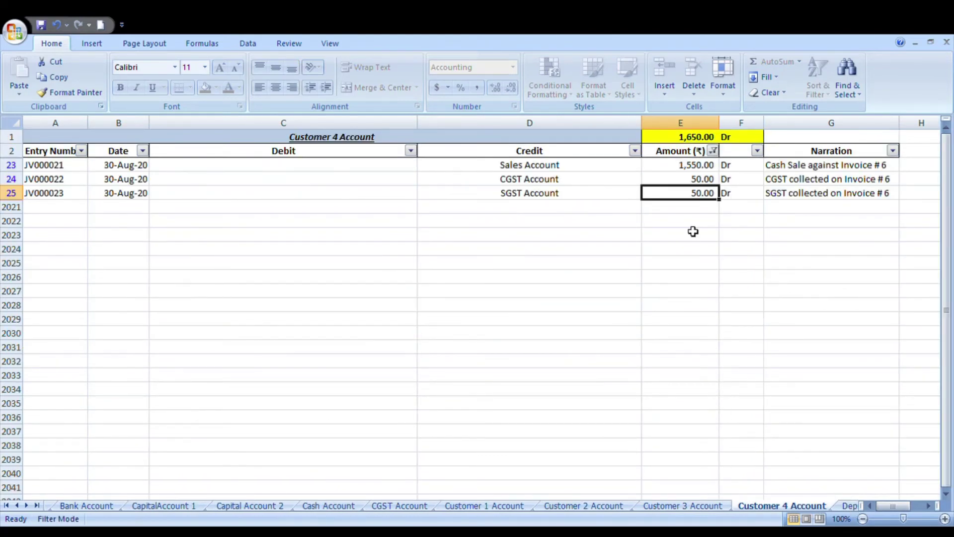
{"action": "key", "text": "Up"}
{"action": "key", "text": "Up"}
{"action": "key", "text": "Left"}
{"action": "key", "text": "Left"}
{"action": "key", "text": "Left"}
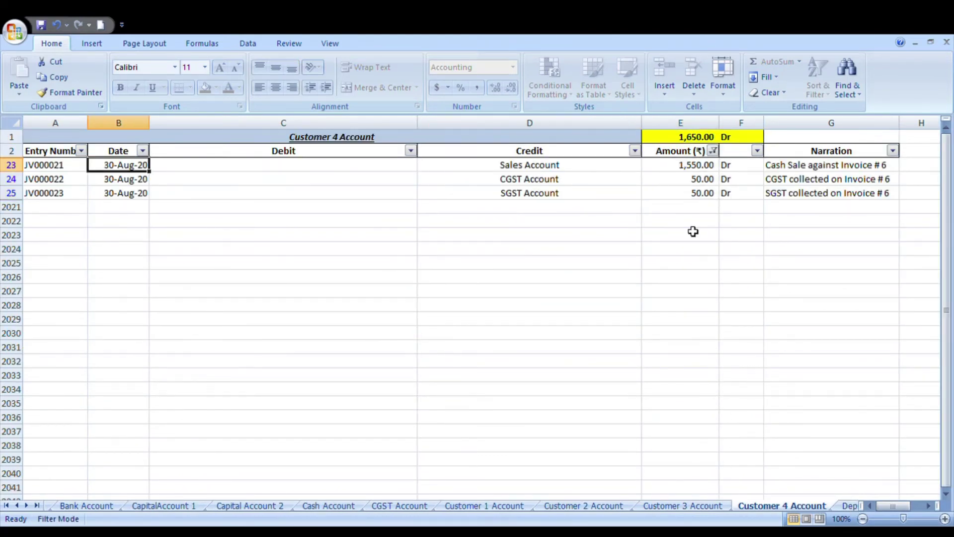
{"action": "key", "text": "Down"}
{"action": "key", "text": "Down"}
{"action": "key", "text": "Up"}
{"action": "key", "text": "Up"}
Examine the credit accounts, amounts and total of the invoice 6 entries in the Customer 4 Account ledger.
{"action": "key", "text": "Right"}
{"action": "key", "text": "Right"}
{"action": "key", "text": "Right"}
{"action": "key", "text": "Left"}
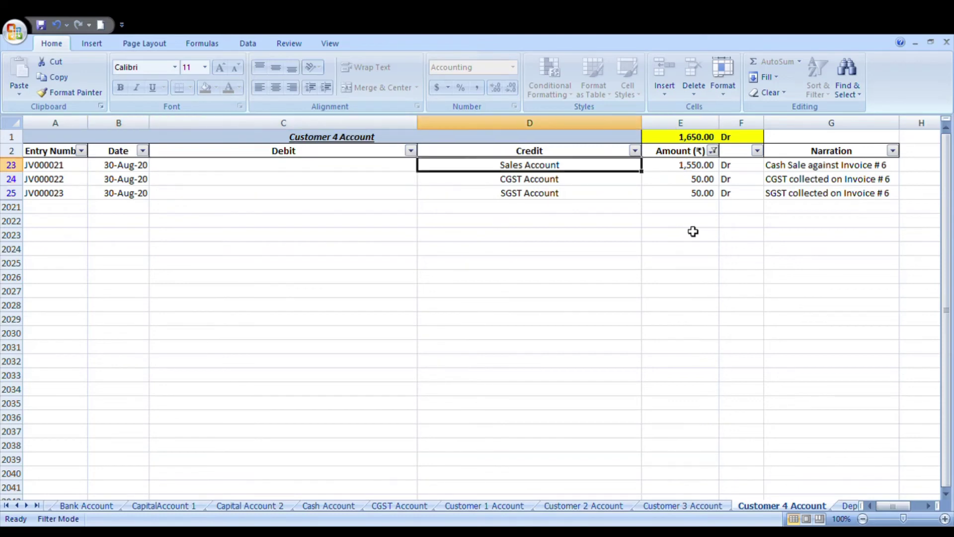
{"action": "key", "text": "Down"}
{"action": "key", "text": "Down"}
{"action": "key", "text": "Up"}
{"action": "key", "text": "Up"}
{"action": "key", "text": "Right"}
{"action": "key", "text": "Down"}
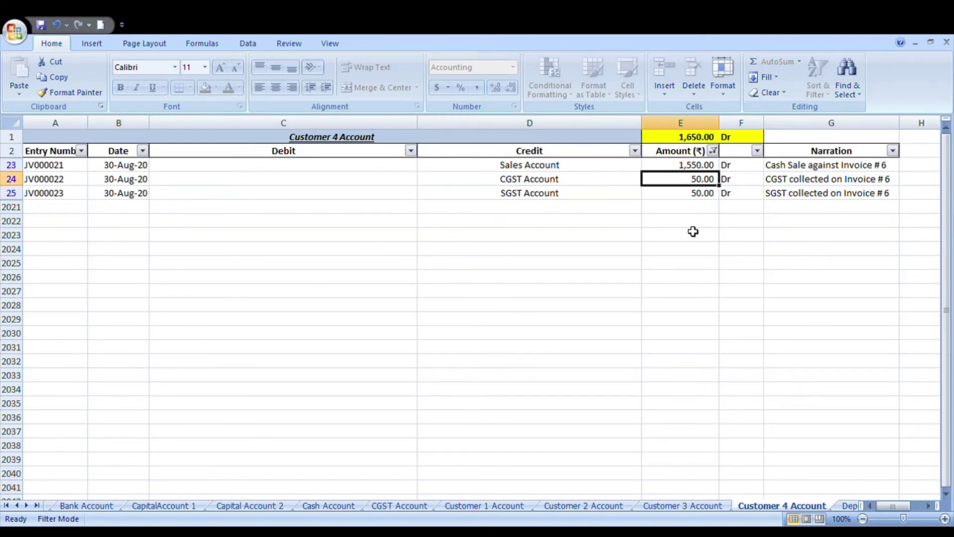
{"action": "key", "text": "Up"}
{"action": "key", "text": "Up"}
{"action": "key", "text": "Down"}
{"action": "key", "text": "Down"}
{"action": "key", "text": "Down"}
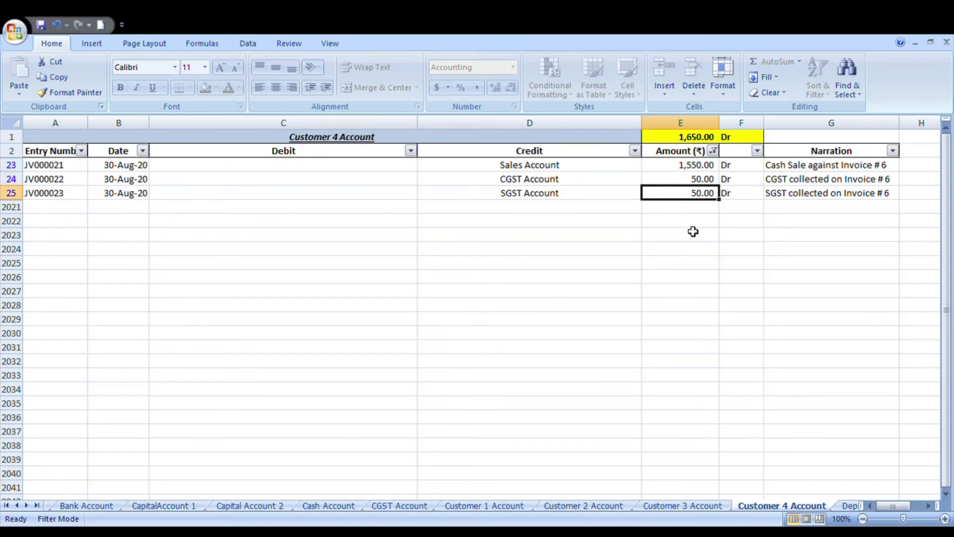
Move on from the Customer 4 Account ledger to the Sales Account ledger.
{"action": "key", "text": "ctrl+Page_Down"}
{"action": "key", "text": "ctrl+Page_Down"}
{"action": "key", "text": "ctrl+Page_Down"}
{"action": "key", "text": "ctrl+Page_Down"}
{"action": "key", "text": "ctrl+Page_Down"}
{"action": "key", "text": "ctrl+Page_Down"}
{"action": "key", "text": "ctrl+Page_Down"}
{"action": "key", "text": "ctrl+Page_Down"}
{"action": "key", "text": "ctrl+Page_Down"}
{"action": "key", "text": "ctrl+Page_Down"}
{"action": "key", "text": "ctrl+Page_Down"}
{"action": "key", "text": "ctrl+Page_Down"}
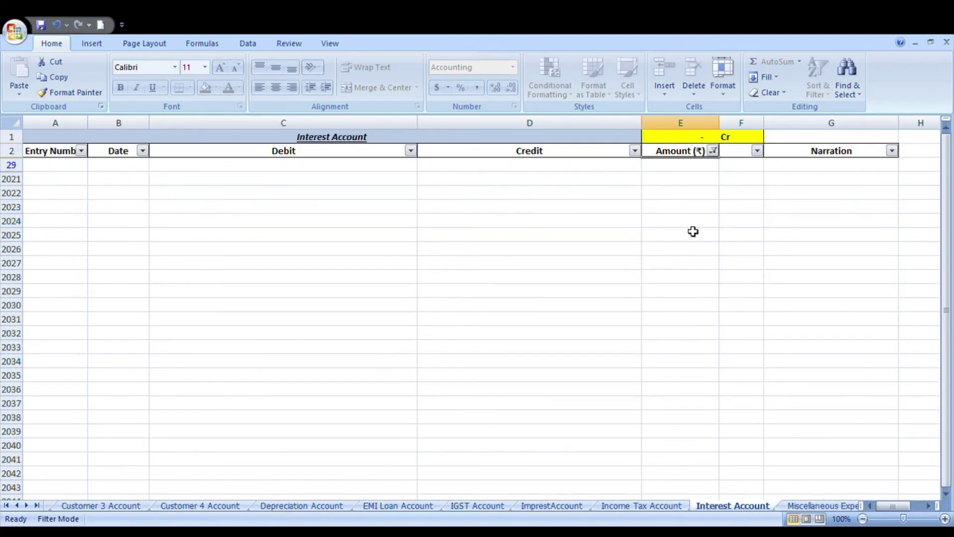
{"action": "key", "text": "ctrl+Page_Down"}
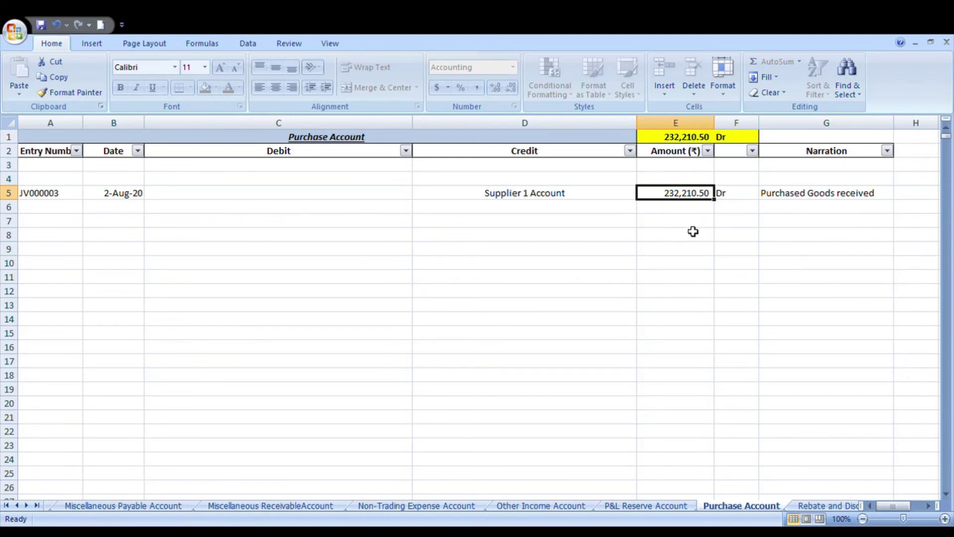
{"action": "key", "text": "ctrl+Page_Down"}
{"action": "key", "text": "ctrl+Page_Down"}
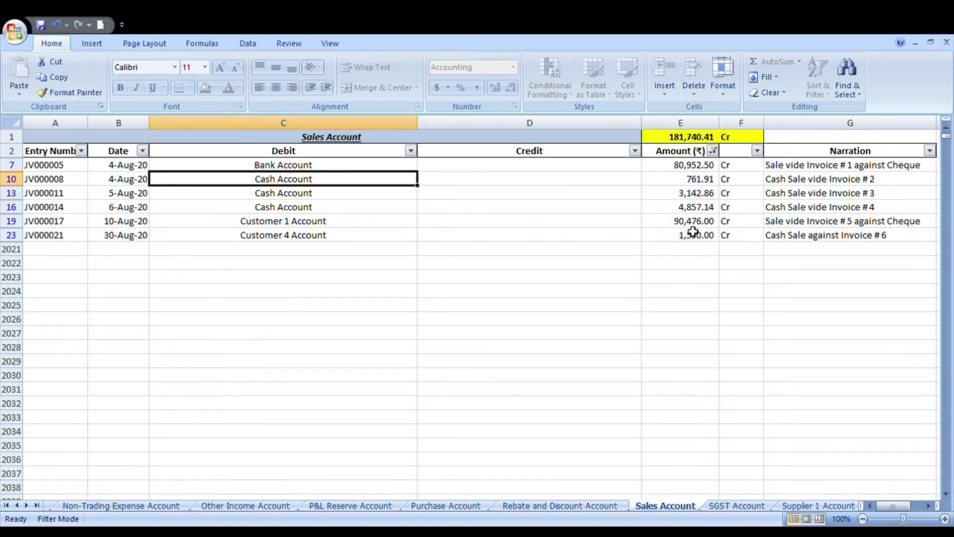
Check the date, debit account and amount of the invoice 6 entry in the Sales Account ledger.
{"action": "key", "text": "Down"}
{"action": "key", "text": "Down"}
{"action": "key", "text": "Down"}
{"action": "key", "text": "Down"}
{"action": "key", "text": "Left"}
{"action": "key", "text": "Right"}
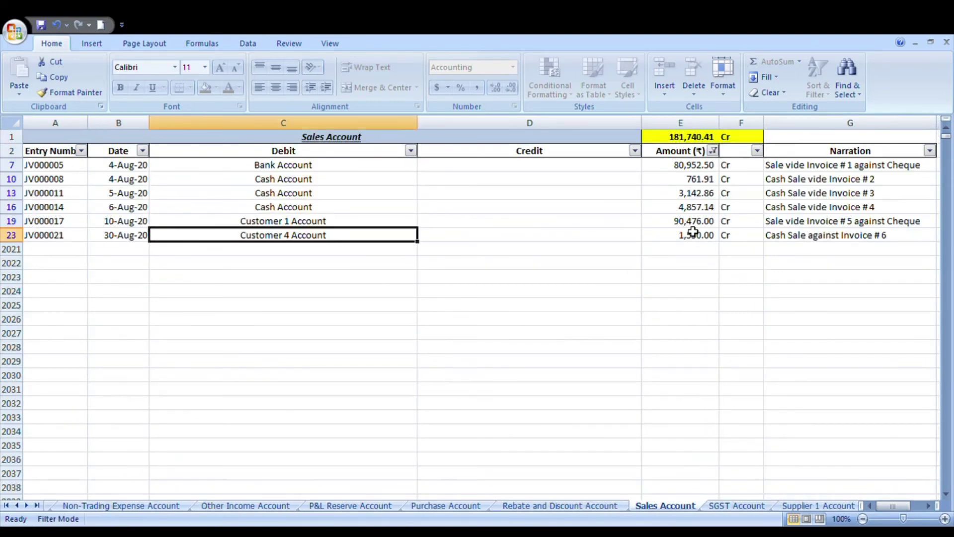
{"action": "key", "text": "Right"}
{"action": "key", "text": "Right"}
{"action": "key", "text": "Left"}
{"action": "key", "text": "Left"}
{"action": "key", "text": "Left"}
{"action": "key", "text": "Left"}
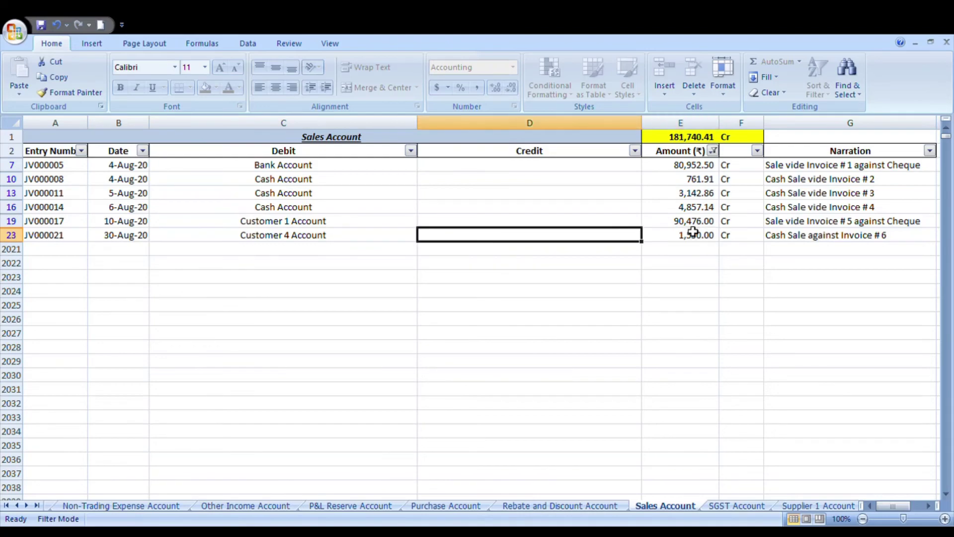
Return from the Sales Account ledger to the Journal and go to the first empty entry, JV000024.
{"action": "key", "text": "ctrl+Page_Up"}
{"action": "key", "text": "ctrl+Page_Up"}
{"action": "key", "text": "ctrl+Page_Up"}
{"action": "key", "text": "ctrl+Page_Up"}
{"action": "key", "text": "ctrl+Page_Up"}
{"action": "key", "text": "ctrl+Page_Up"}
{"action": "key", "text": "ctrl+Page_Up"}
{"action": "key", "text": "ctrl+Page_Up"}
{"action": "key", "text": "ctrl+Page_Up"}
{"action": "key", "text": "ctrl+Page_Up"}
{"action": "key", "text": "ctrl+Page_Up"}
{"action": "key", "text": "ctrl+Page_Up"}
{"action": "key", "text": "ctrl+Page_Up"}
{"action": "key", "text": "ctrl+Page_Up"}
{"action": "key", "text": "ctrl+Page_Up"}
{"action": "key", "text": "ctrl+Page_Up"}
{"action": "key", "text": "ctrl+Page_Up"}
{"action": "key", "text": "ctrl+Page_Up"}
{"action": "key", "text": "ctrl+Page_Up"}
{"action": "key", "text": "ctrl+Page_Up"}
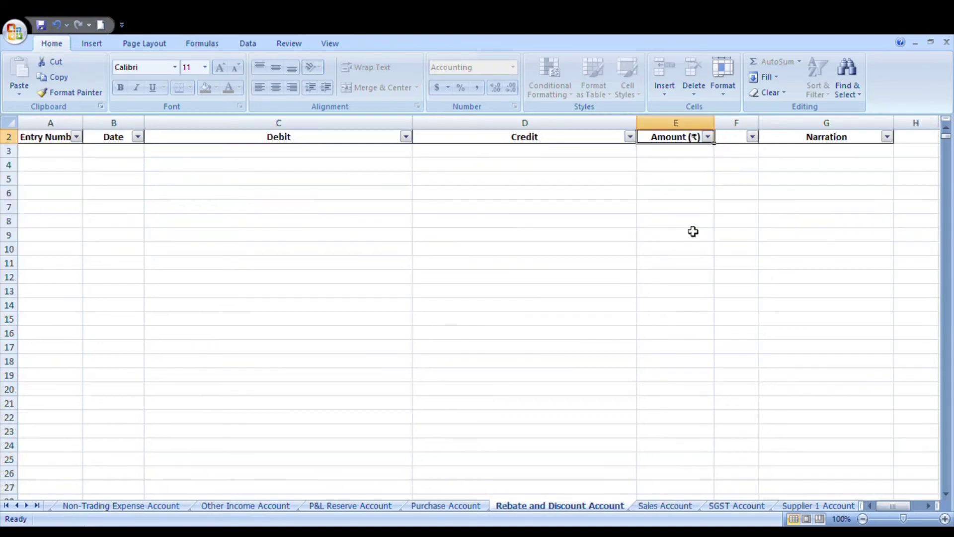
{"action": "key", "text": "ctrl+Page_Down"}
{"action": "key", "text": "ctrl+Page_Down"}
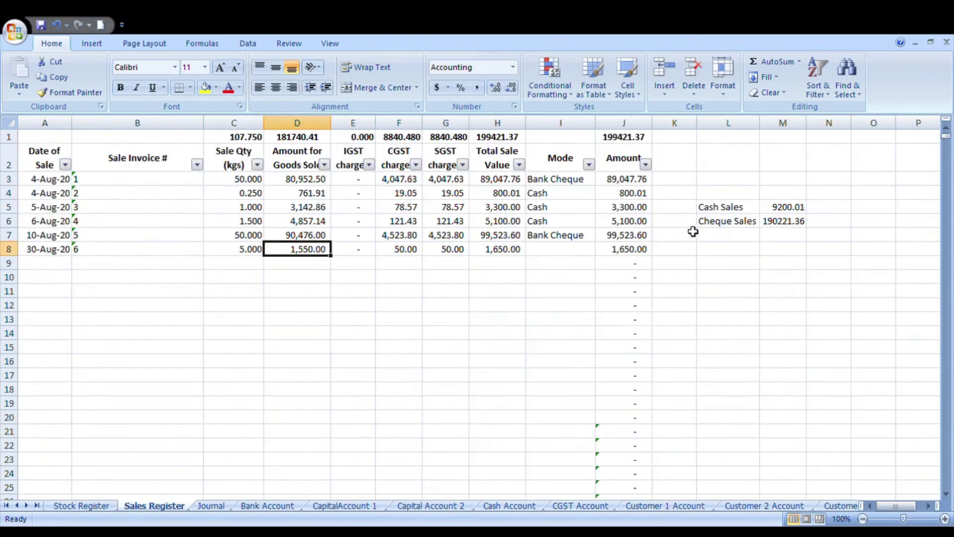
{"action": "key", "text": "Down"}
{"action": "key", "text": "Down"}
{"action": "key", "text": "Down"}
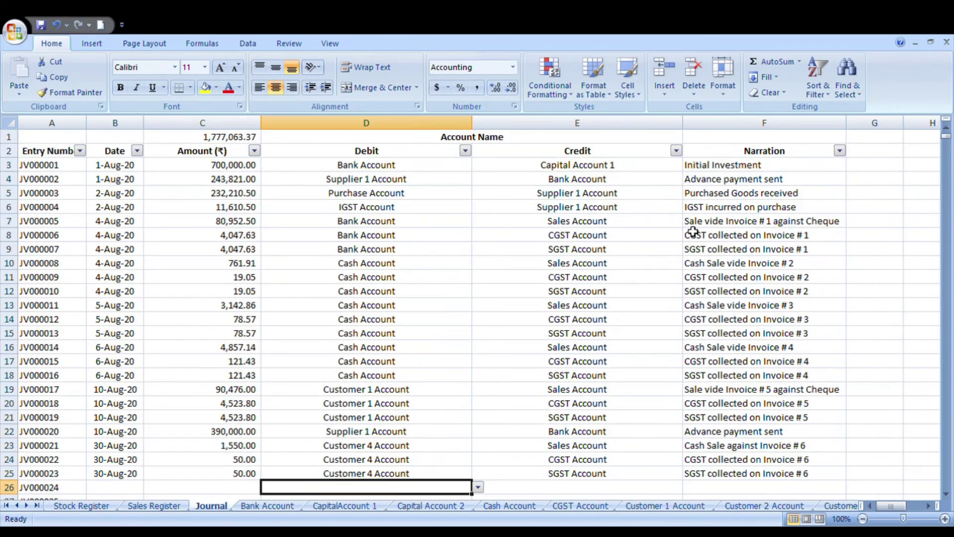
Review the debit account of the three invoice 6 entries in the Journal.
{"action": "key", "text": "Up"}
{"action": "key", "text": "Up"}
{"action": "key", "text": "Up"}
{"action": "key", "text": "Down"}
{"action": "key", "text": "Down"}
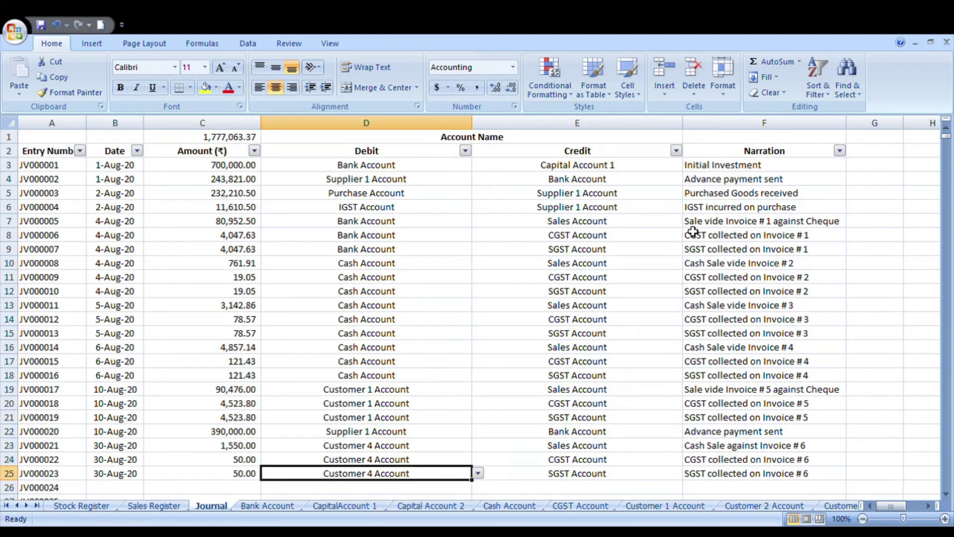
Fill the date 30-Aug-20 down into entry JV000024 and enter 1550 as its amount.
{"action": "key", "text": "Down"}
{"action": "key", "text": "Left"}
{"action": "key", "text": "Left"}
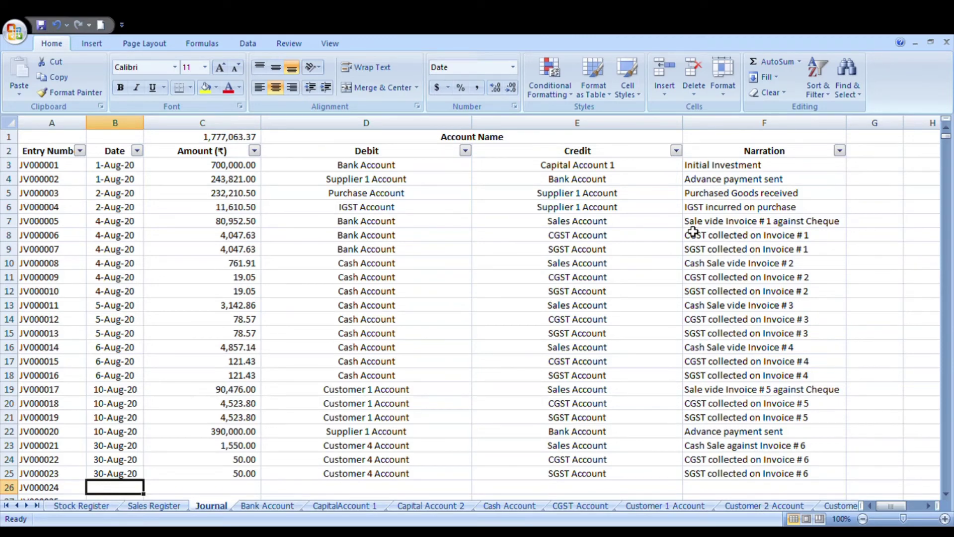
{"action": "key", "text": "ctrl+d"}
{"action": "key", "text": "Right"}
{"action": "type", "text": "1550"}
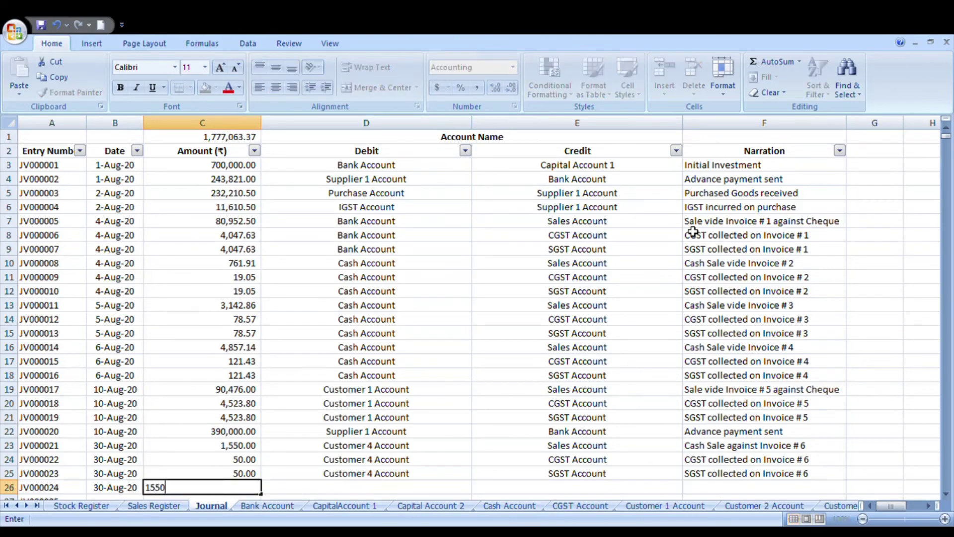
{"action": "key", "text": "Tab"}
Set Cash Account as the debit account of entry JV000024.
{"action": "type", "text": "Cash"}
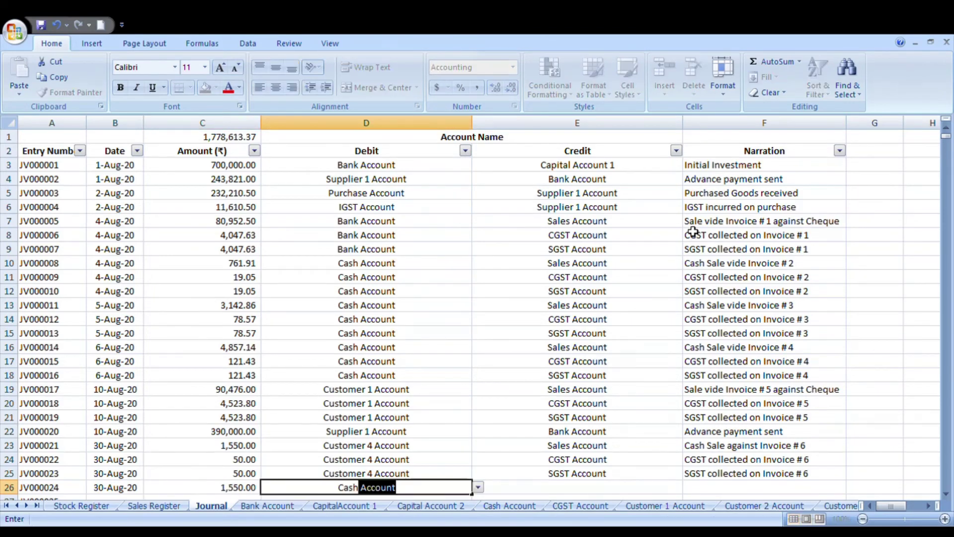
{"action": "key", "text": "Return"}
{"action": "key", "text": "Up"}
{"action": "key", "text": "Right"}
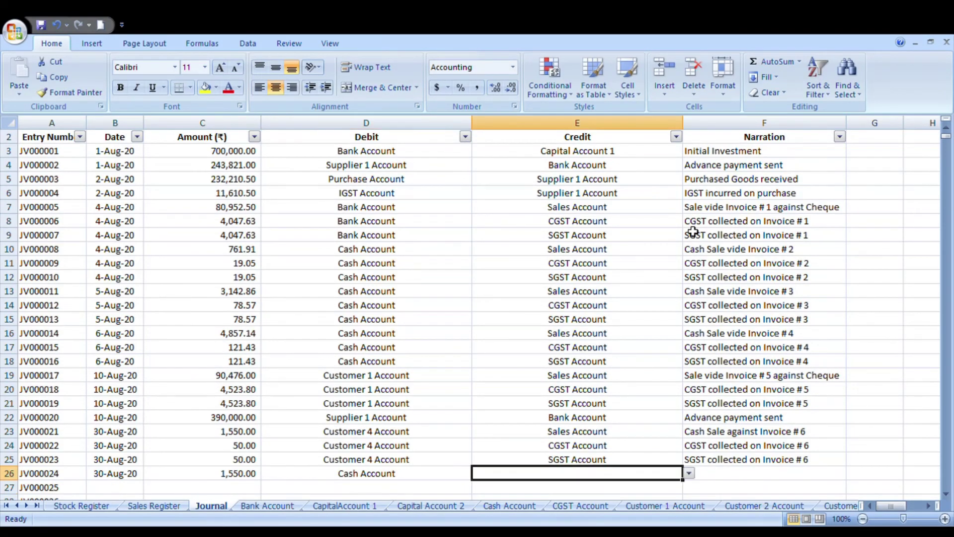
{"action": "type", "text": "Custo"}
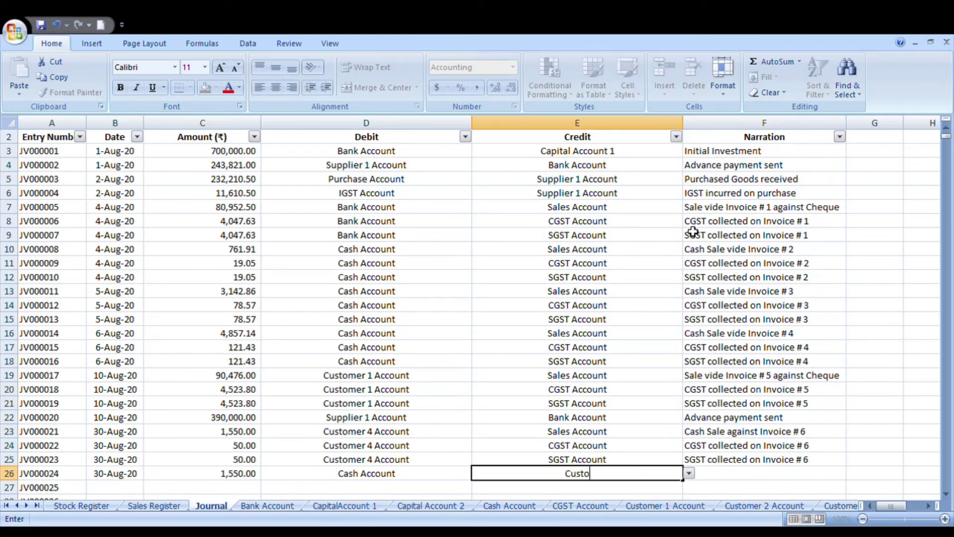
{"action": "type", "text": "mer 4 Accou"}
{"action": "key", "text": "BackSpace"}
{"action": "key", "text": "BackSpace"}
{"action": "key", "text": "BackSpace"}
{"action": "key", "text": "BackSpace"}
{"action": "key", "text": "BackSpace"}
{"action": "key", "text": "BackSpace"}
{"action": "key", "text": "BackSpace"}
{"action": "key", "text": "BackSpace"}
{"action": "key", "text": "BackSpace"}
{"action": "key", "text": "BackSpace"}
{"action": "key", "text": "BackSpace"}
{"action": "key", "text": "BackSpace"}
{"action": "key", "text": "BackSpace"}
{"action": "key", "text": "BackSpace"}
{"action": "key", "text": "BackSpace"}
{"action": "key", "text": "BackSpace"}
{"action": "key", "text": "Escape"}
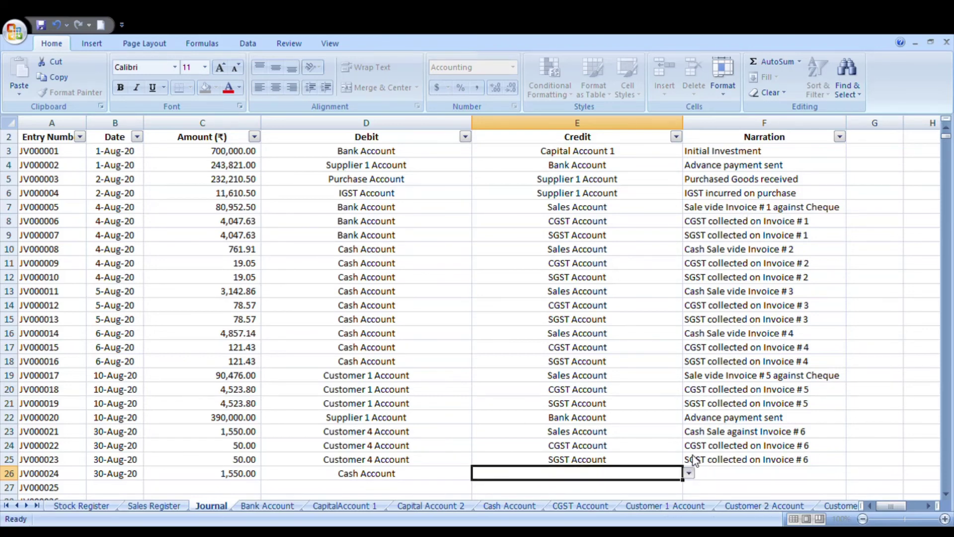
Choose Customer 4 Account as the credit account of entry JV000024 and enter the narration "Payment received".
{"action": "left_click", "coordinate": [661, 449]}
{"action": "left_click", "coordinate": [728, 476]}
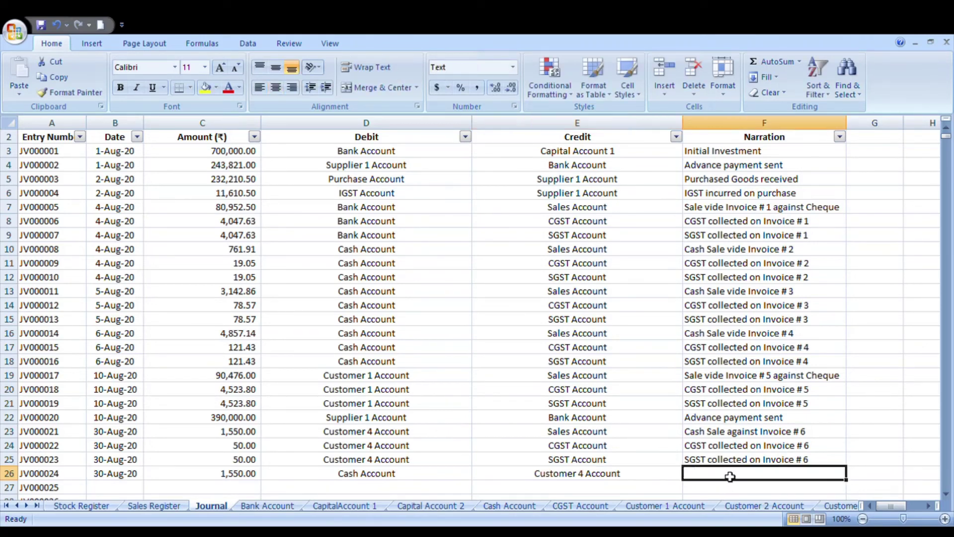
{"action": "type", "text": "Payment r"}
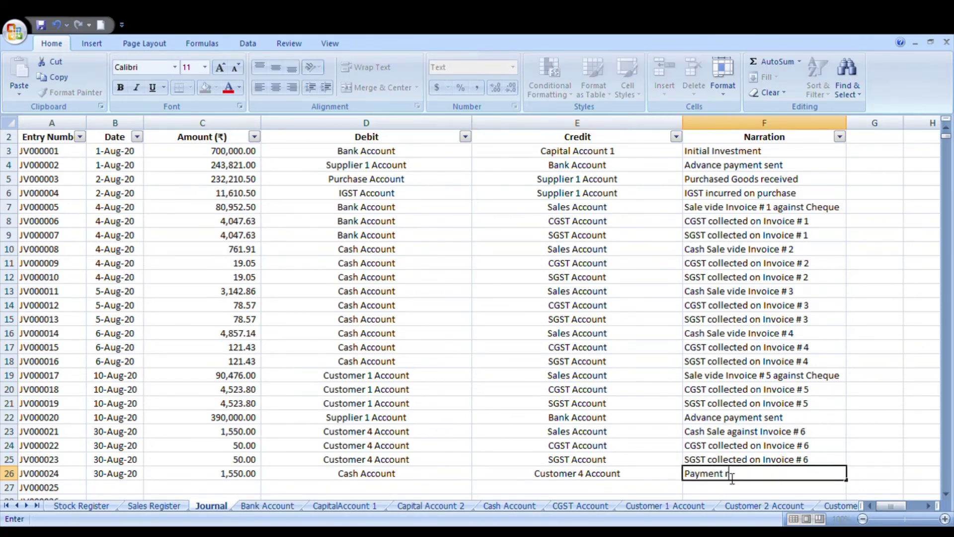
{"action": "type", "text": "eceived"}
{"action": "key", "text": "Return"}
{"action": "left_click", "coordinate": [730, 475]}
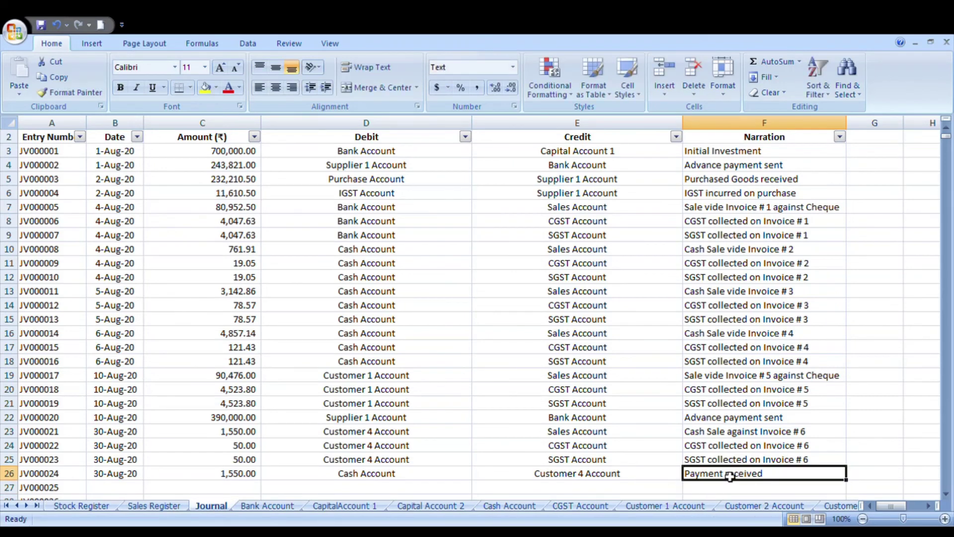
{"action": "key", "text": "Left"}
{"action": "key", "text": "Left"}
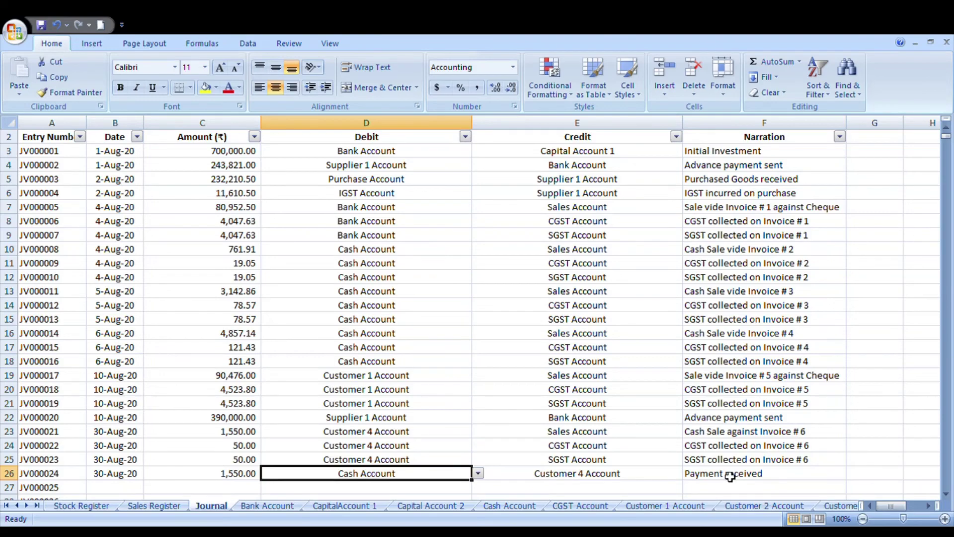
{"action": "key", "text": "ctrl+shift+a"}
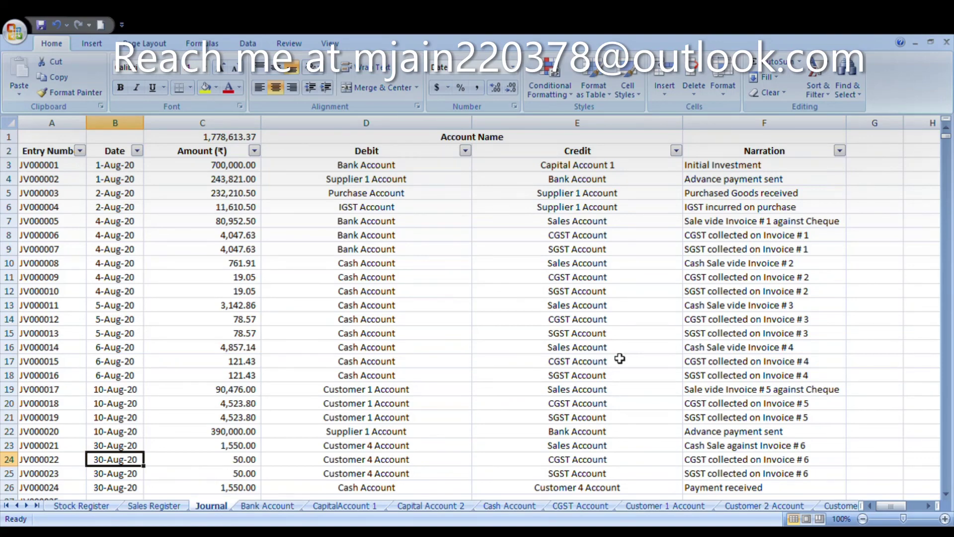
{"action": "key", "text": "Up"}
{"action": "key", "text": "Up"}
{"action": "key", "text": "Up"}
{"action": "key", "text": "Up"}
{"action": "key", "text": "Up"}
{"action": "key", "text": "Up"}
{"action": "key", "text": "Up"}
{"action": "key", "text": "Up"}
{"action": "key", "text": "Up"}
{"action": "key", "text": "Up"}
{"action": "key", "text": "Up"}
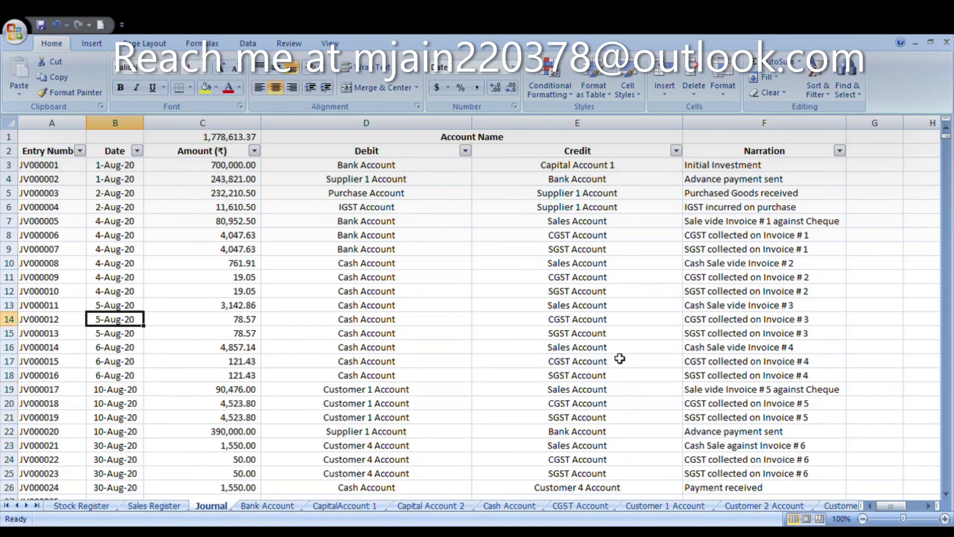